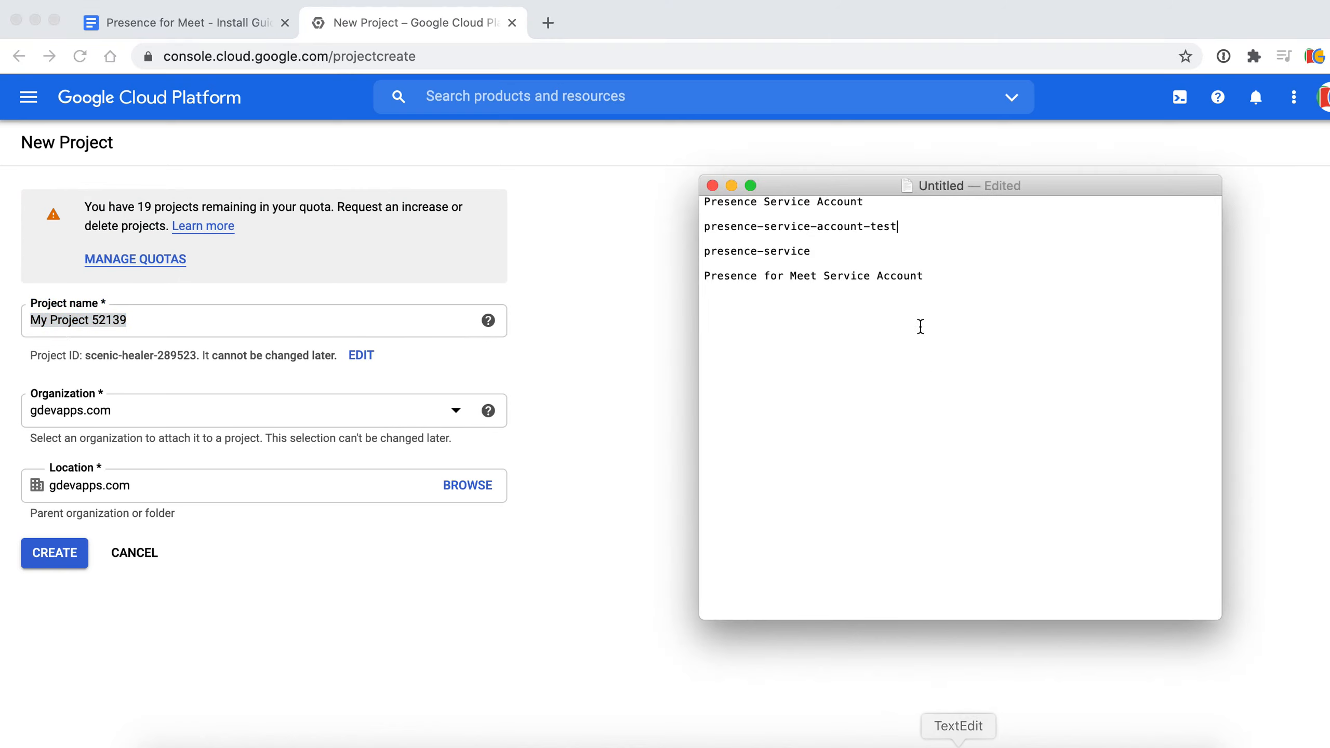
# Step: Copy "Presence Service Account" from the TextEdit note and use it as the new project's name
pyautogui.moveTo(869, 203); pyautogui.dragTo(689, 202)
pyautogui.press('super+c')
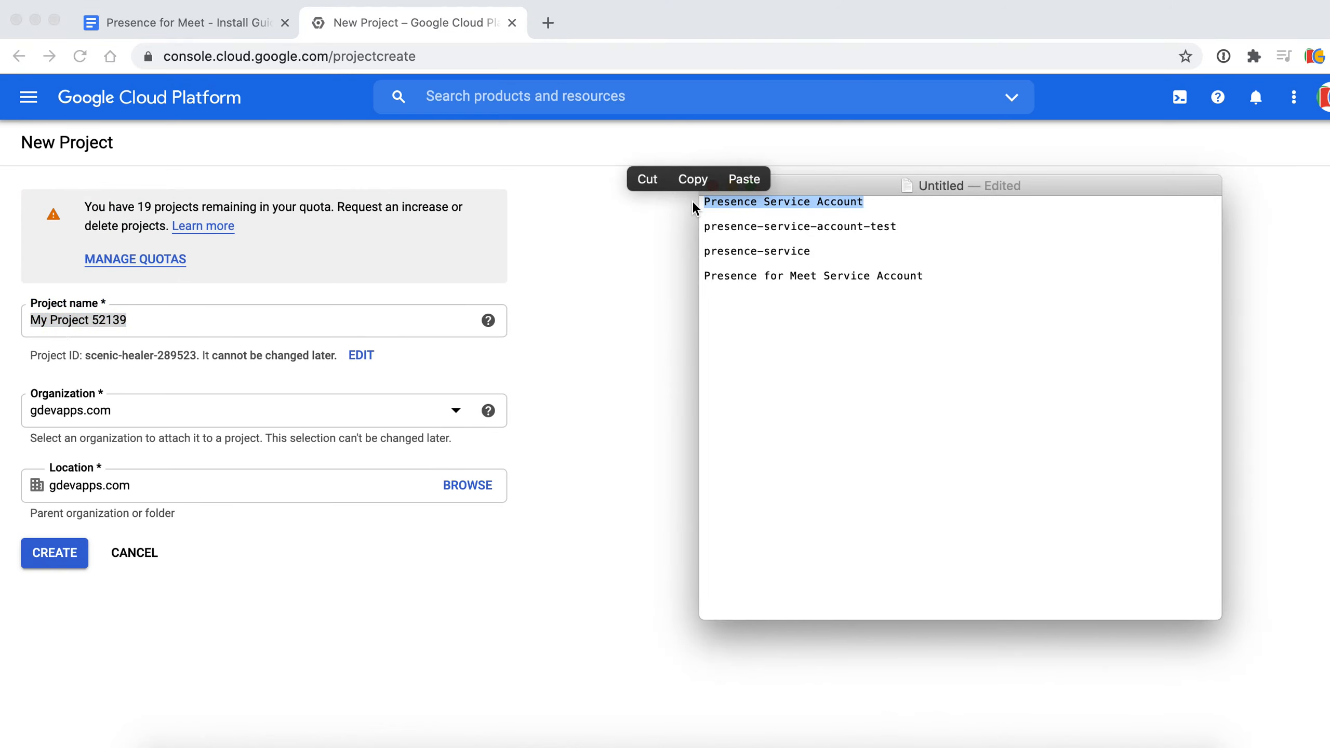
pyautogui.click(692, 178)
pyautogui.click(205, 316)
pyautogui.press('super+v')
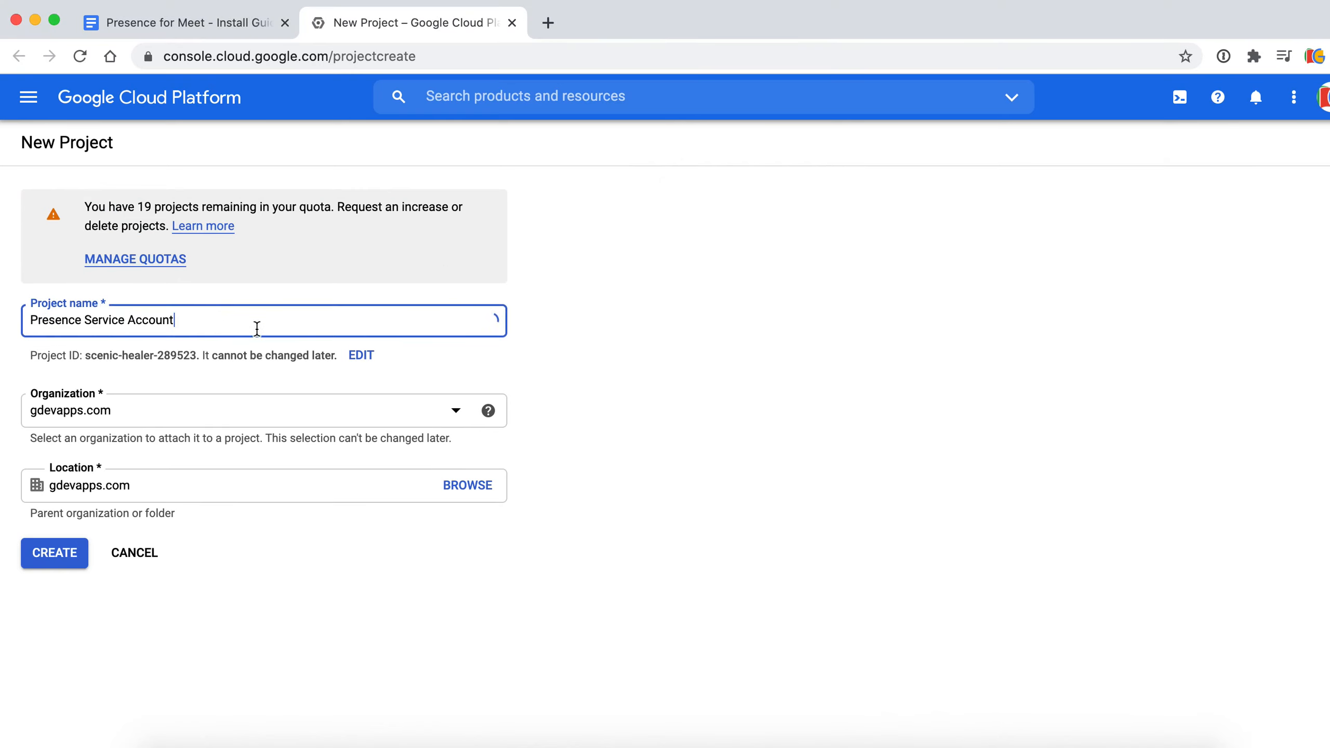
# Step: Set the project ID to presence-service-account-test, copied from the TextEdit note, and create the project
pyautogui.click(363, 356)
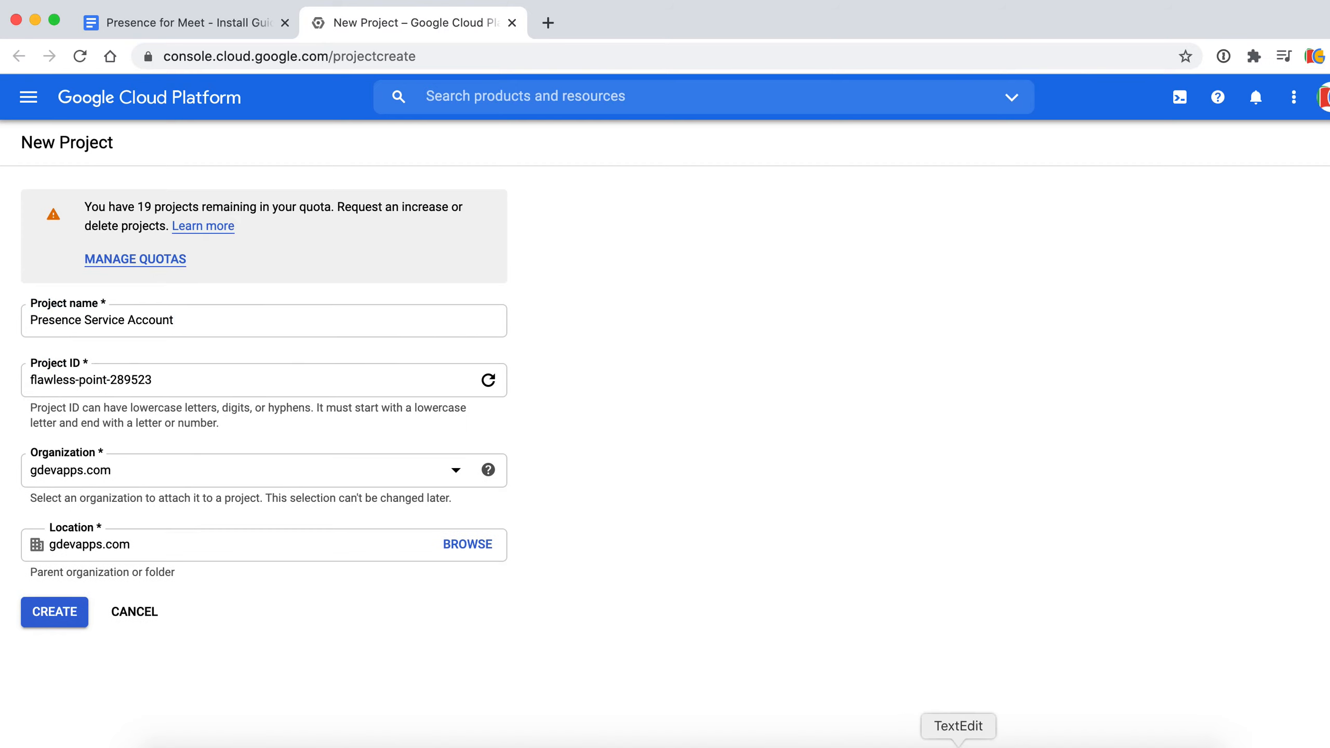
pyautogui.click(958, 741)
pyautogui.moveTo(900, 227); pyautogui.dragTo(700, 230)
pyautogui.press('super+c')
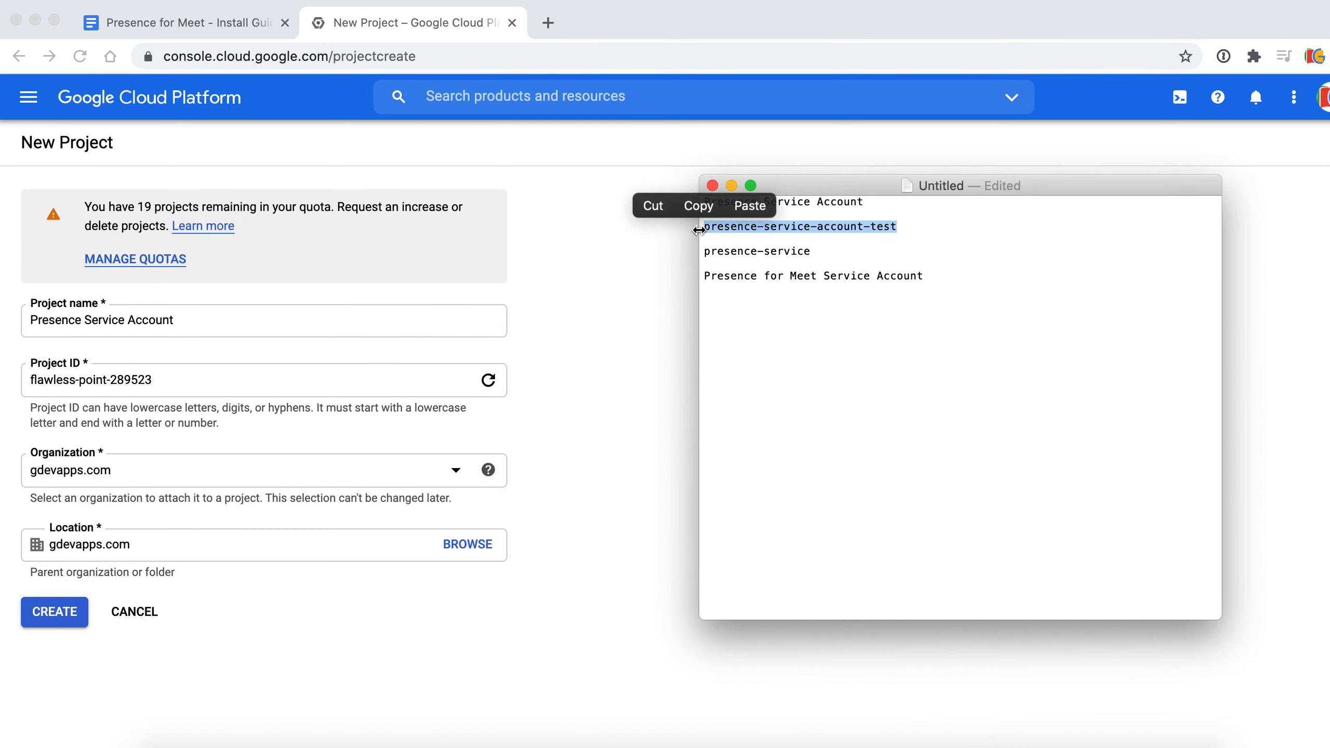
pyautogui.click(699, 202)
pyautogui.click(175, 378)
pyautogui.moveTo(174, 377); pyautogui.dragTo(16, 381)
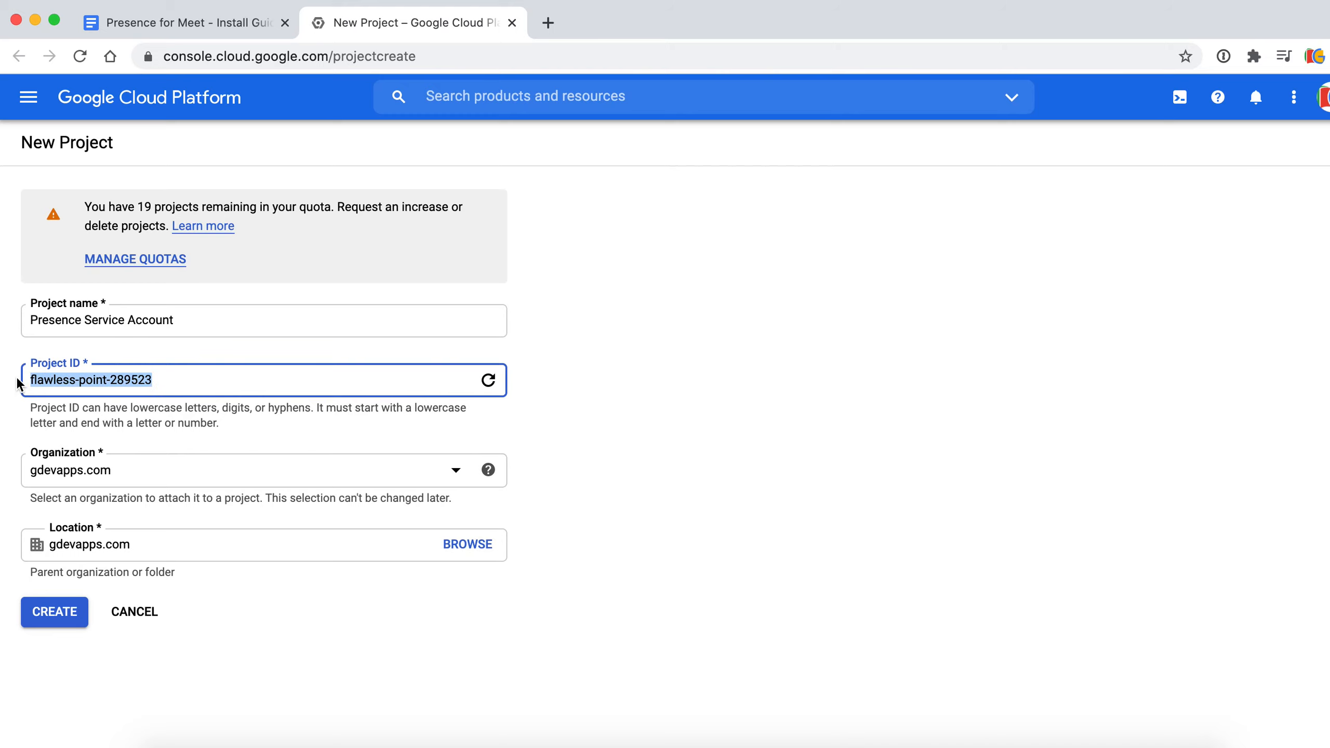
pyautogui.press('super+v')
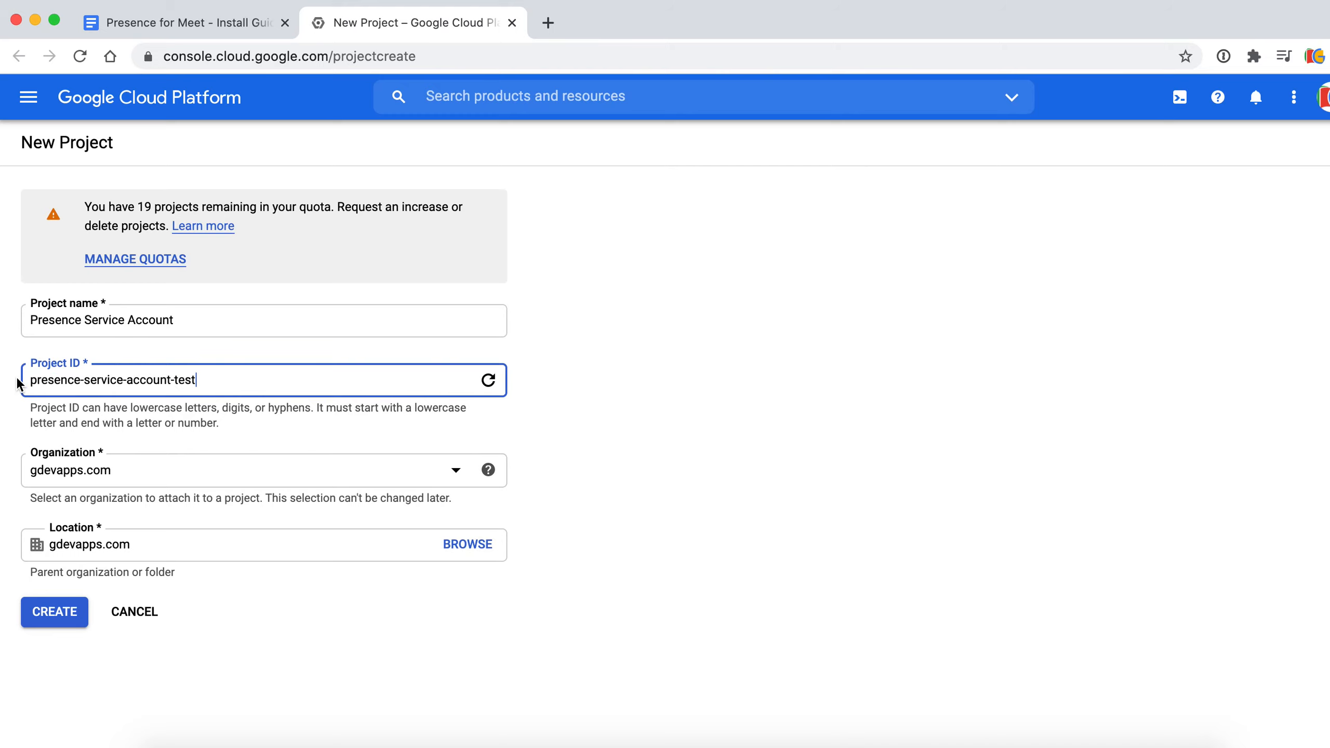
pyautogui.click(55, 615)
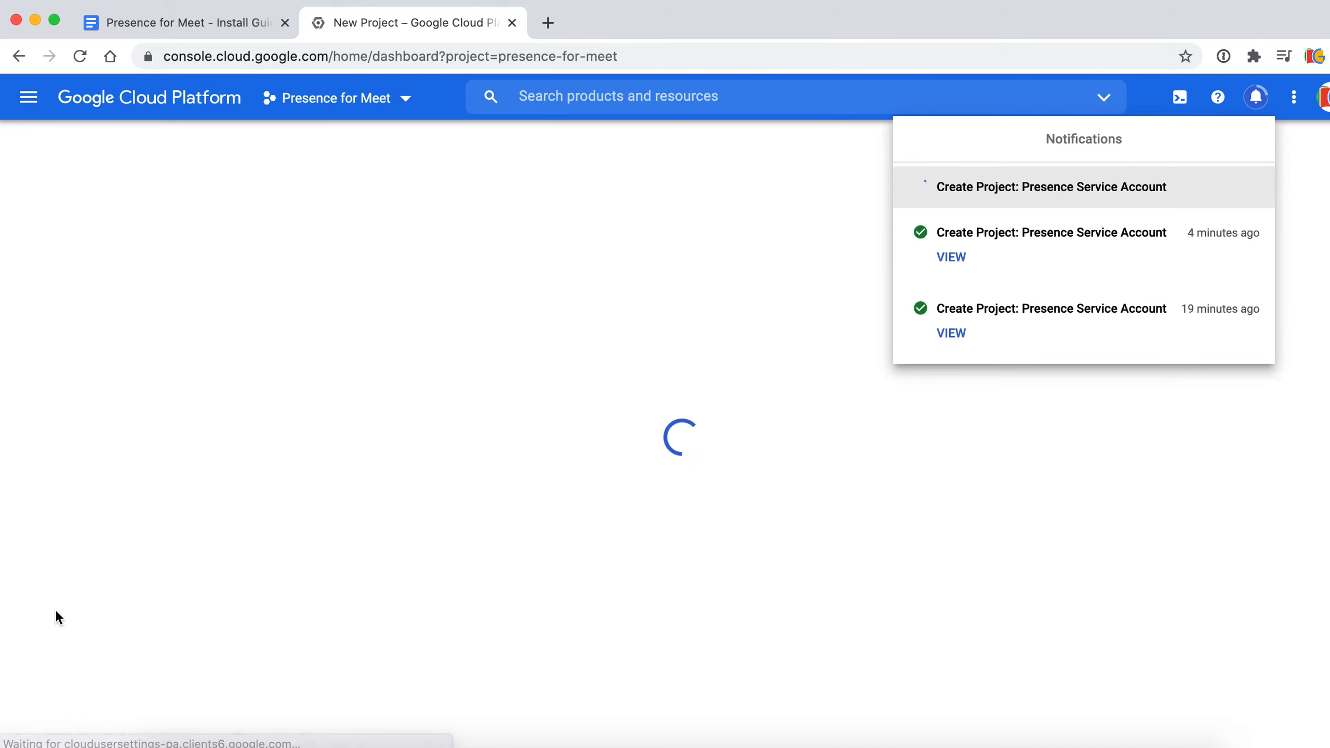
# Step: Follow the service accounts link in step 3 of the install guide and select the project with ID presence-service-account-test
pyautogui.click(222, 20)
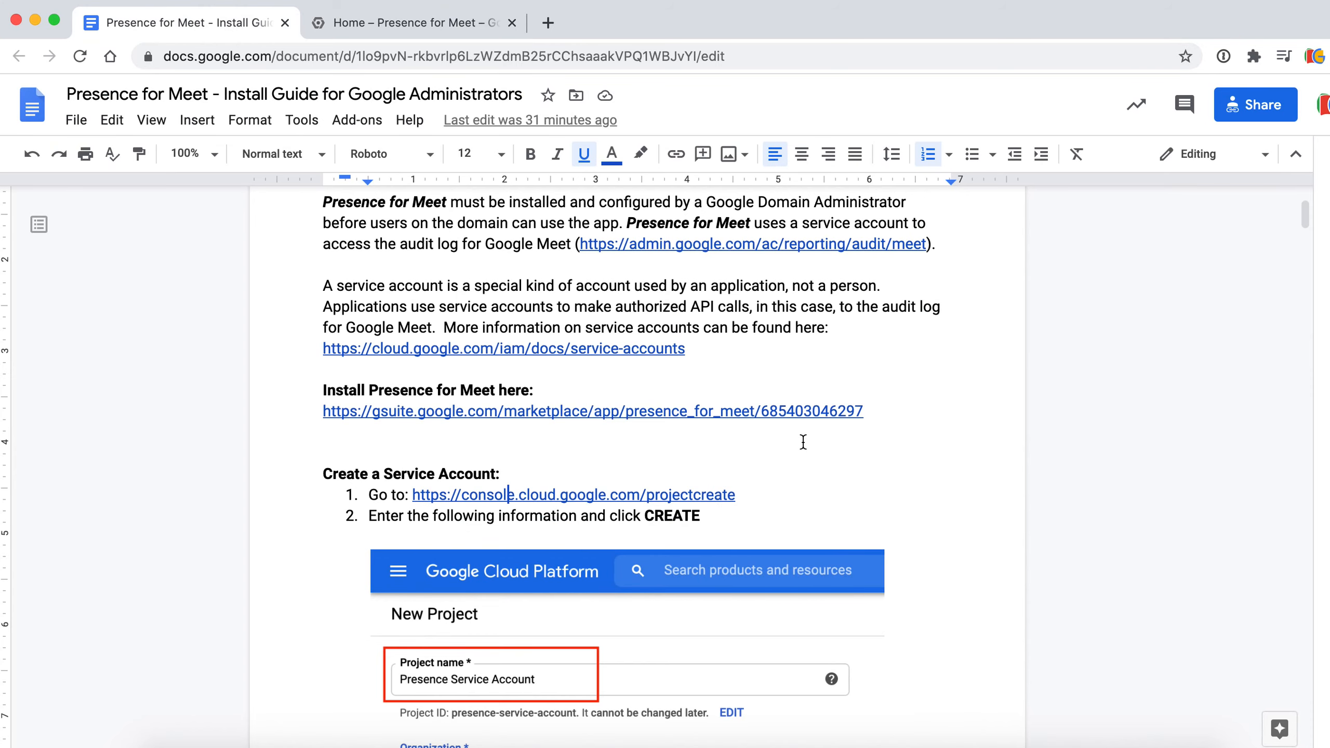
pyautogui.scroll(-12, 803, 442)
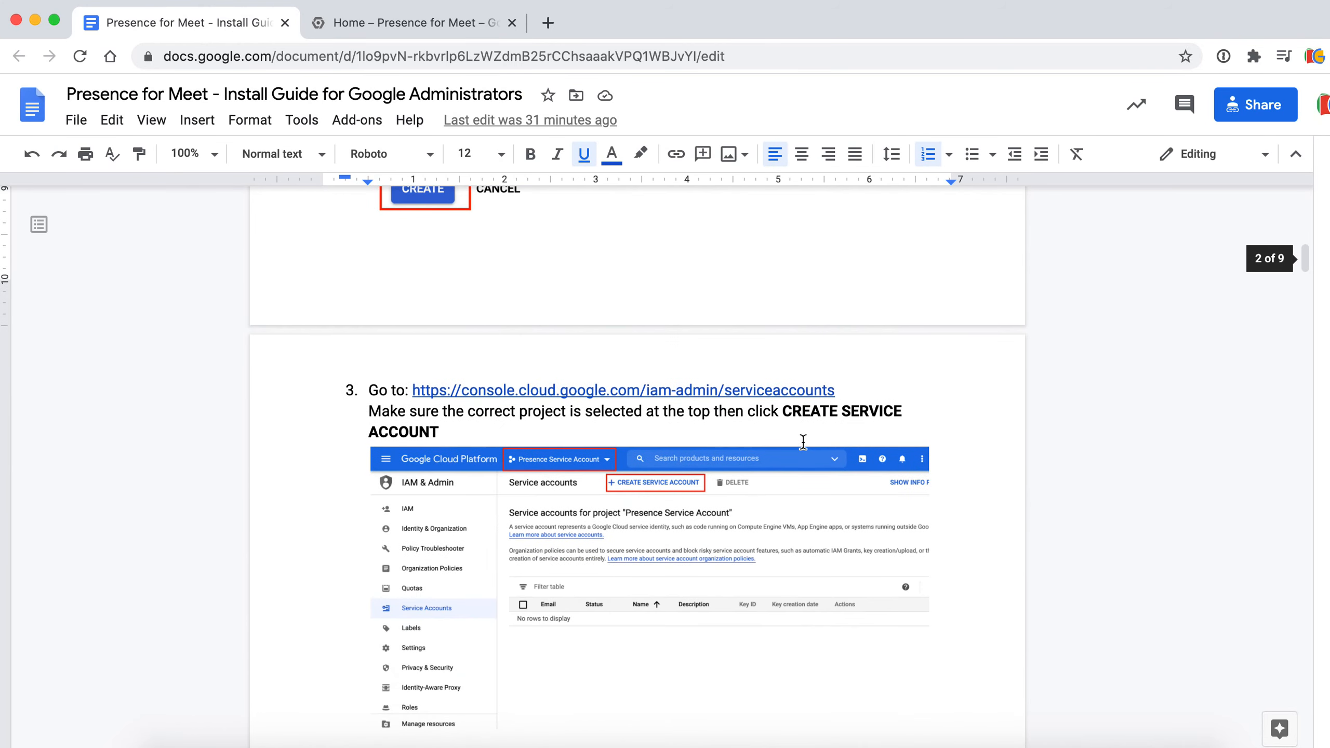
pyautogui.scroll(-2, 803, 441)
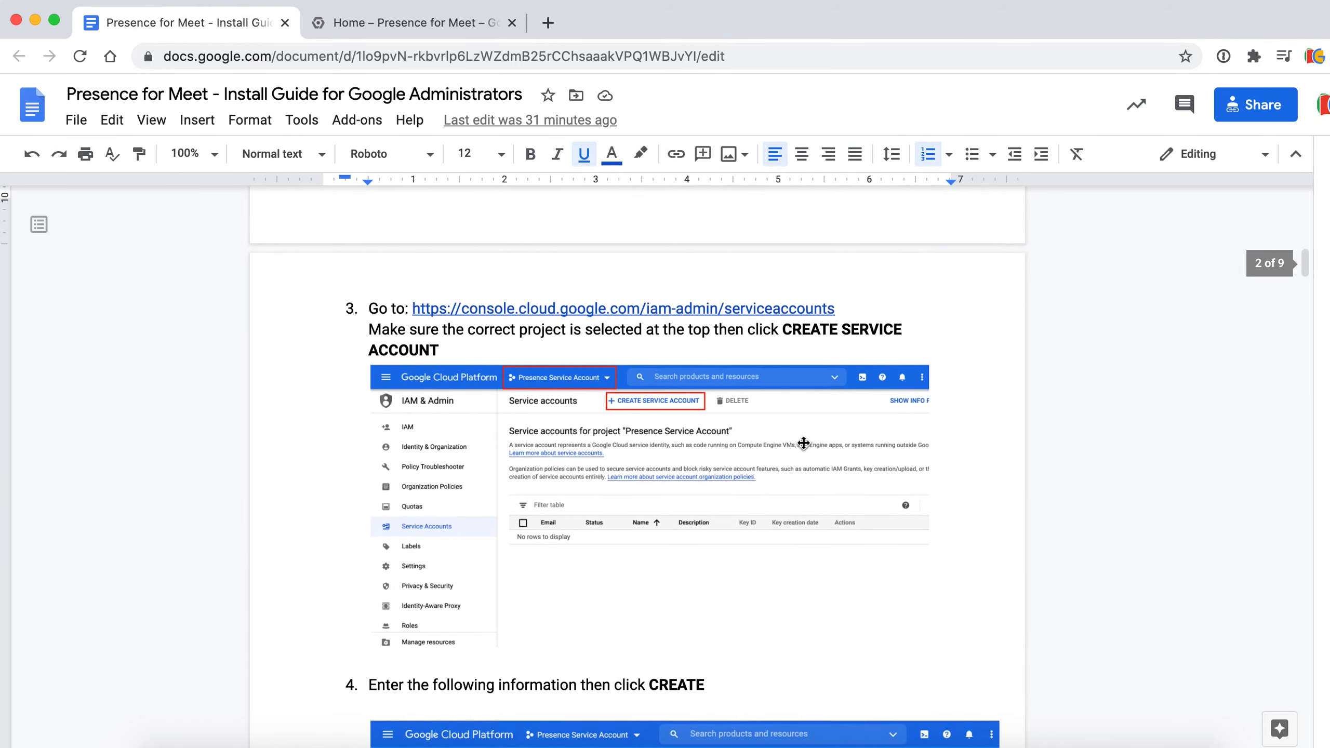
pyautogui.click(775, 306)
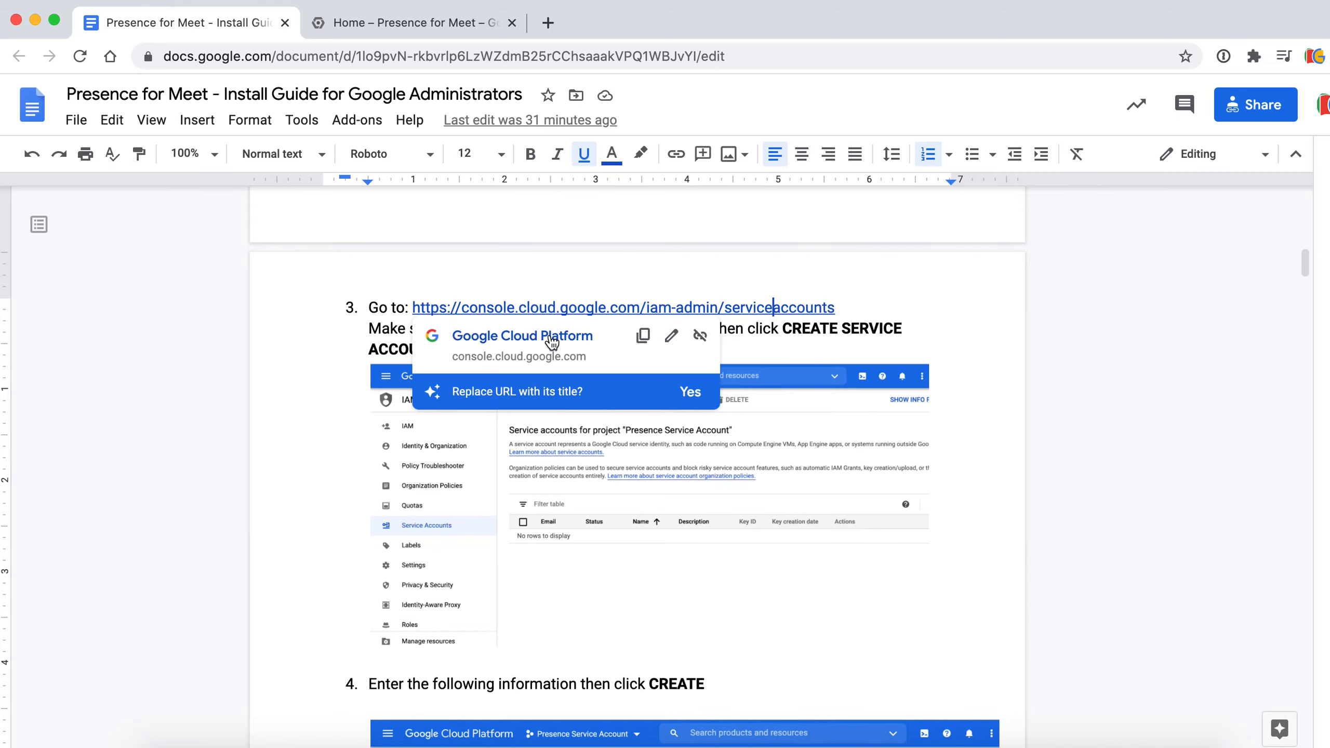
pyautogui.click(551, 340)
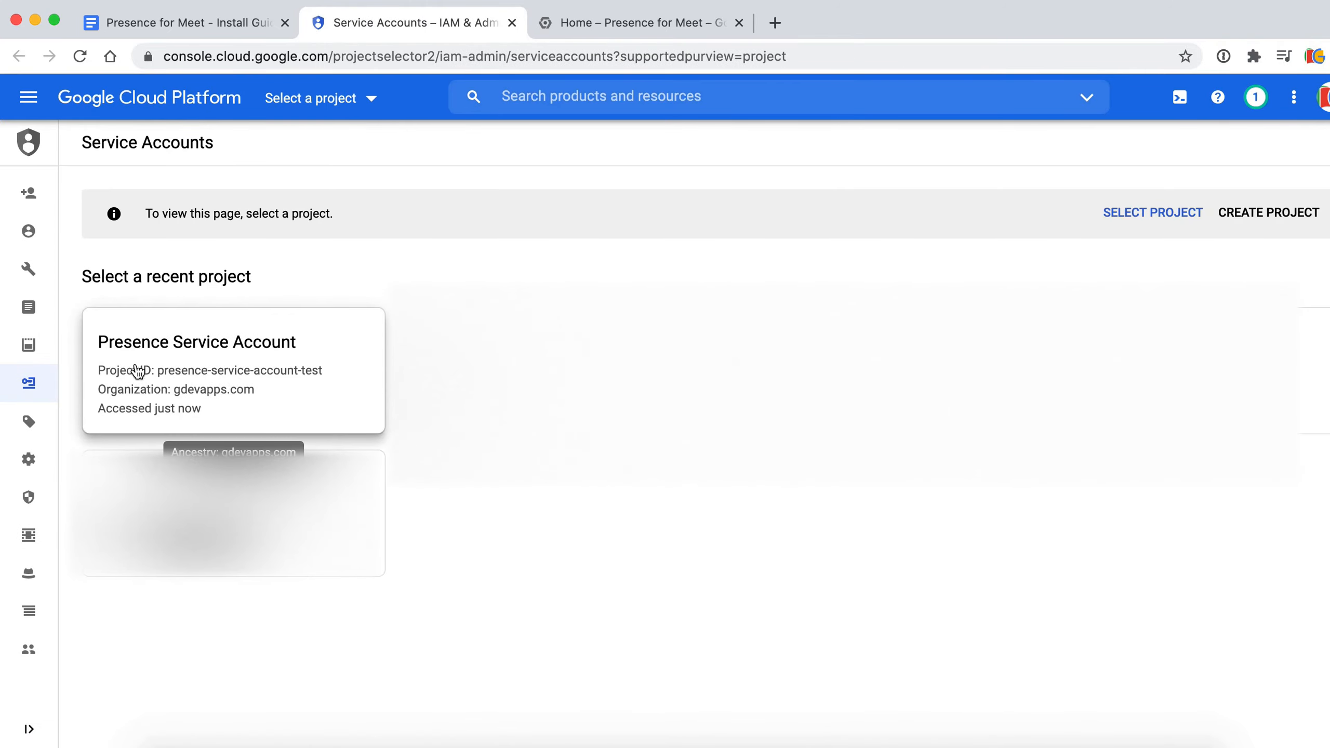
pyautogui.click(181, 377)
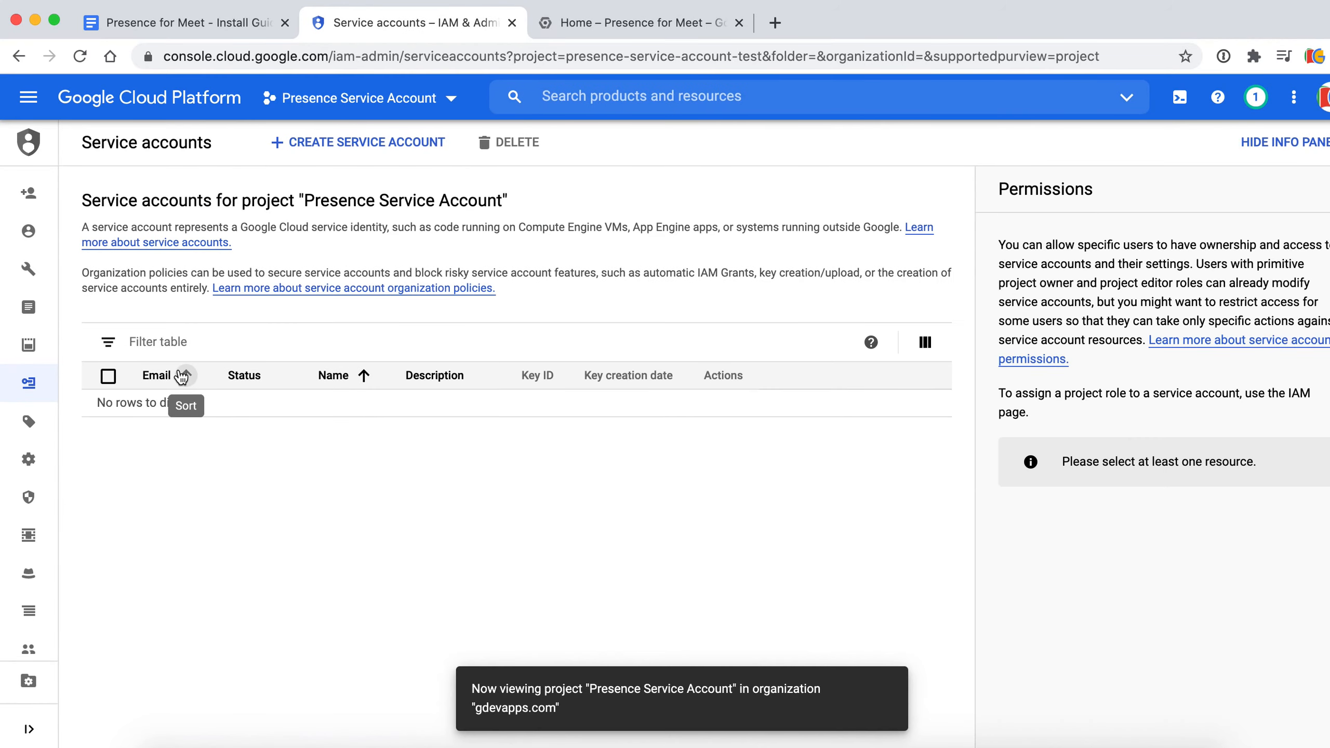
# Step: Start a new service account and name it presence-service, copying the name from the TextEdit note
pyautogui.click(405, 153)
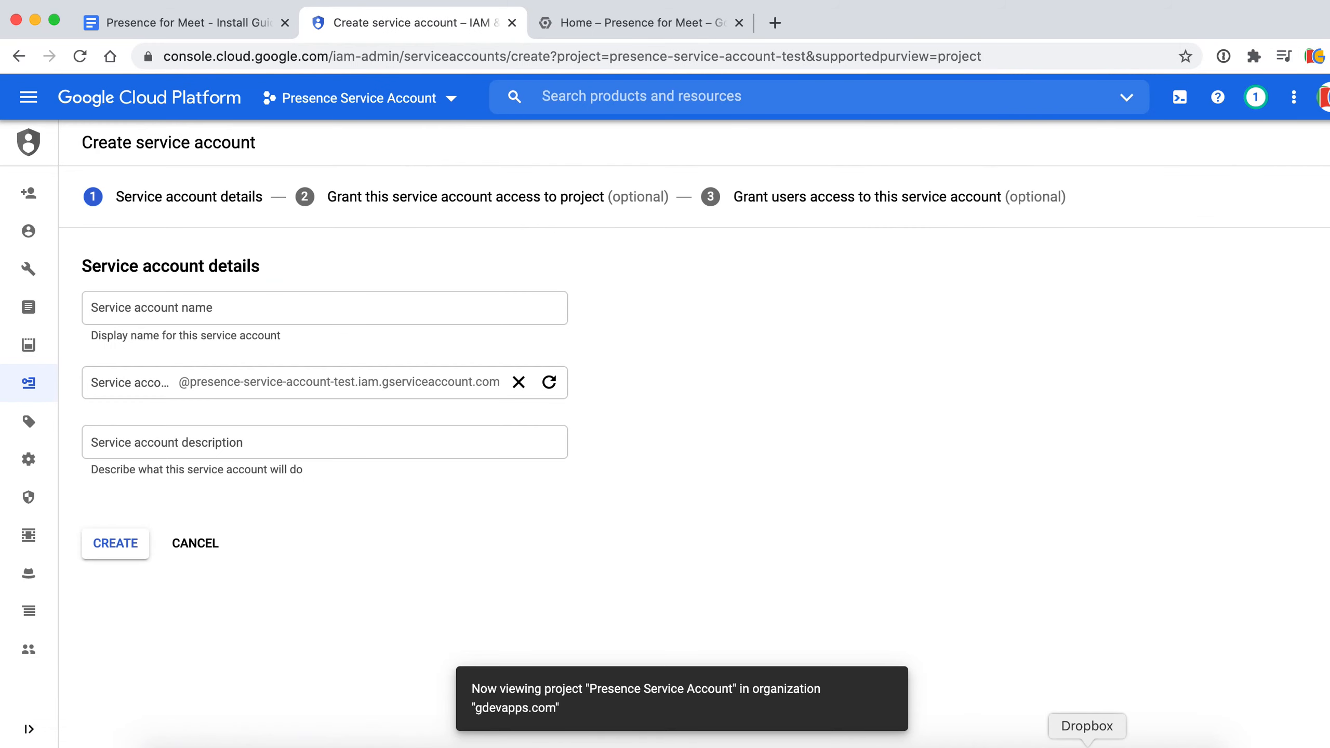
pyautogui.click(959, 741)
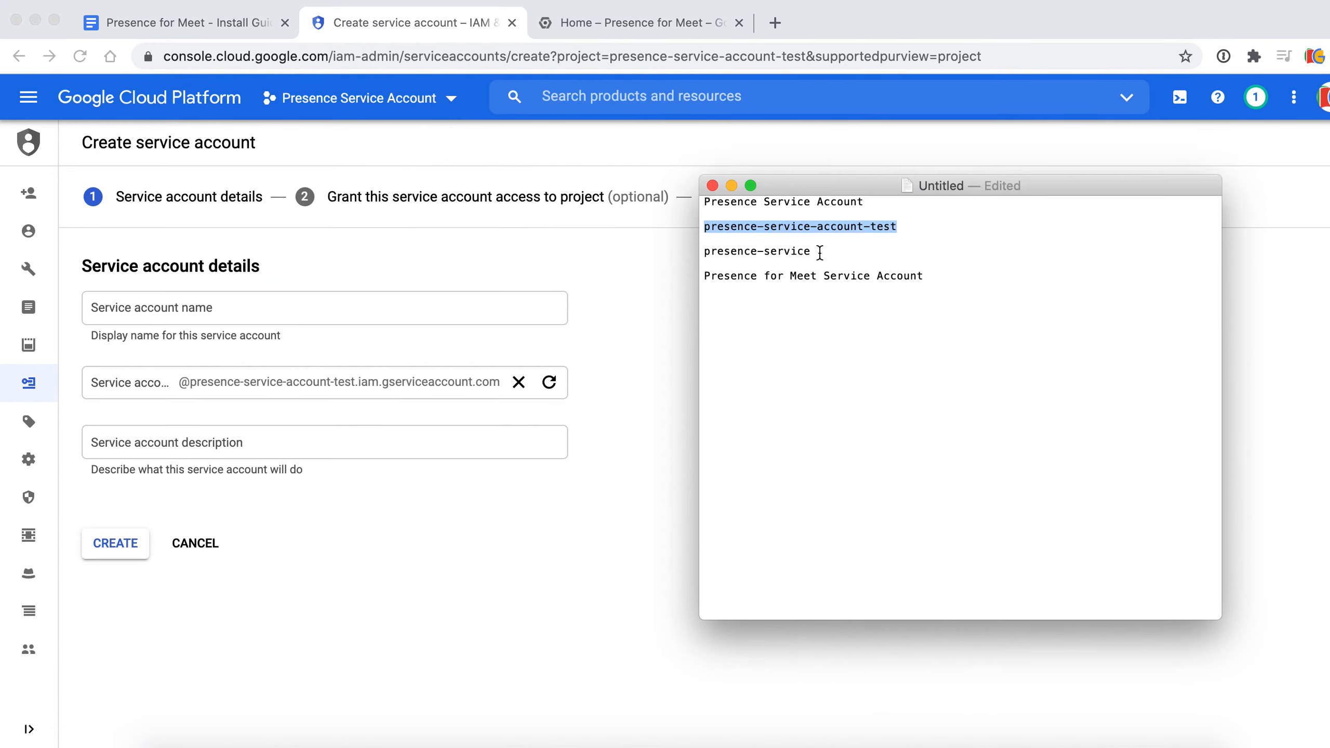
pyautogui.moveTo(820, 252); pyautogui.dragTo(704, 251)
pyautogui.press('super+c')
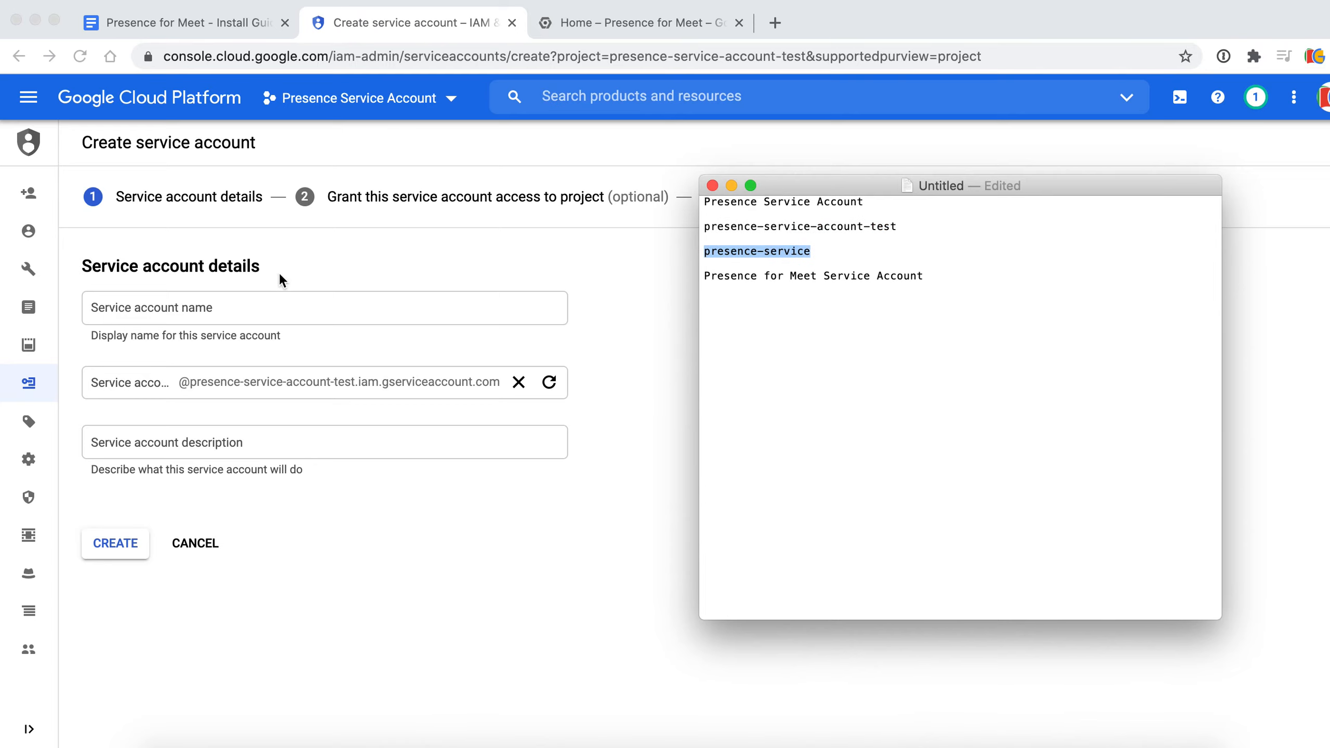
pyautogui.click(268, 308)
pyautogui.click(263, 305)
pyautogui.press('super+v')
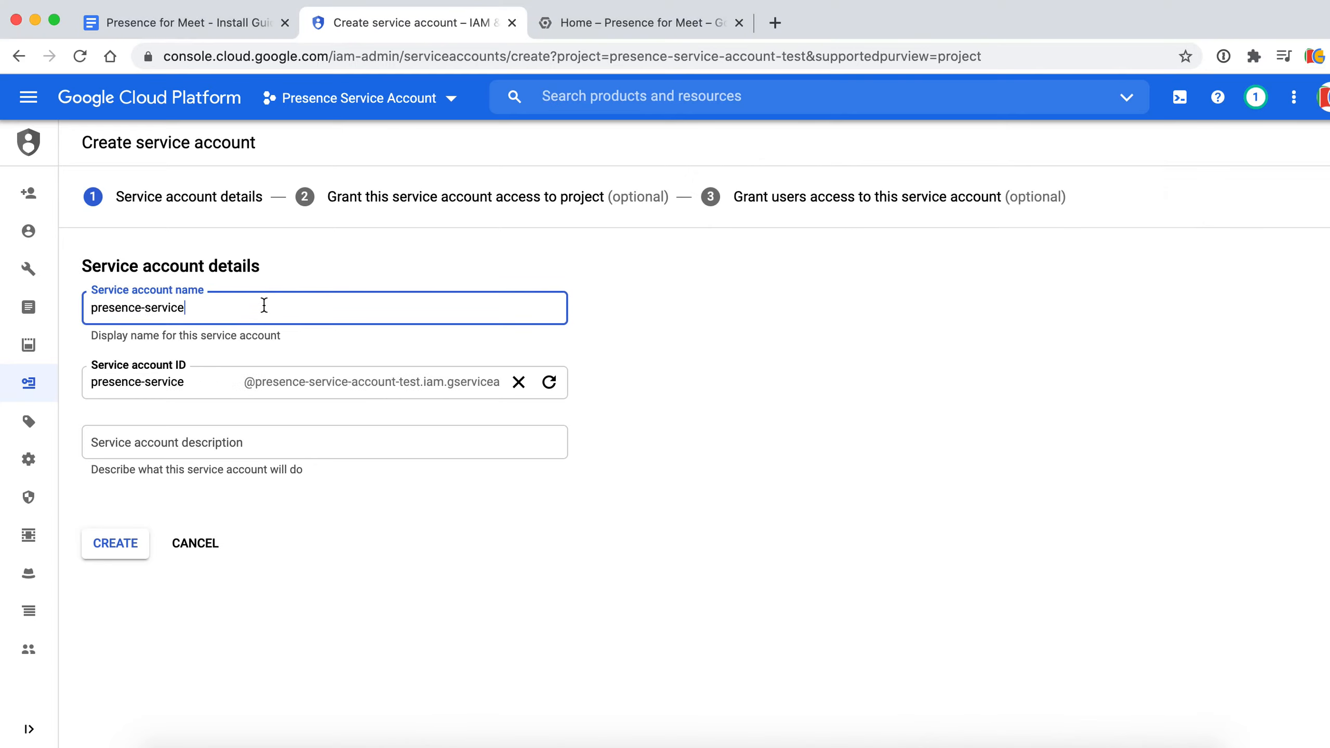
# Step: Set the service account description to "Presence for Meet Service Account" from the TextEdit note and create the account
pyautogui.click(959, 741)
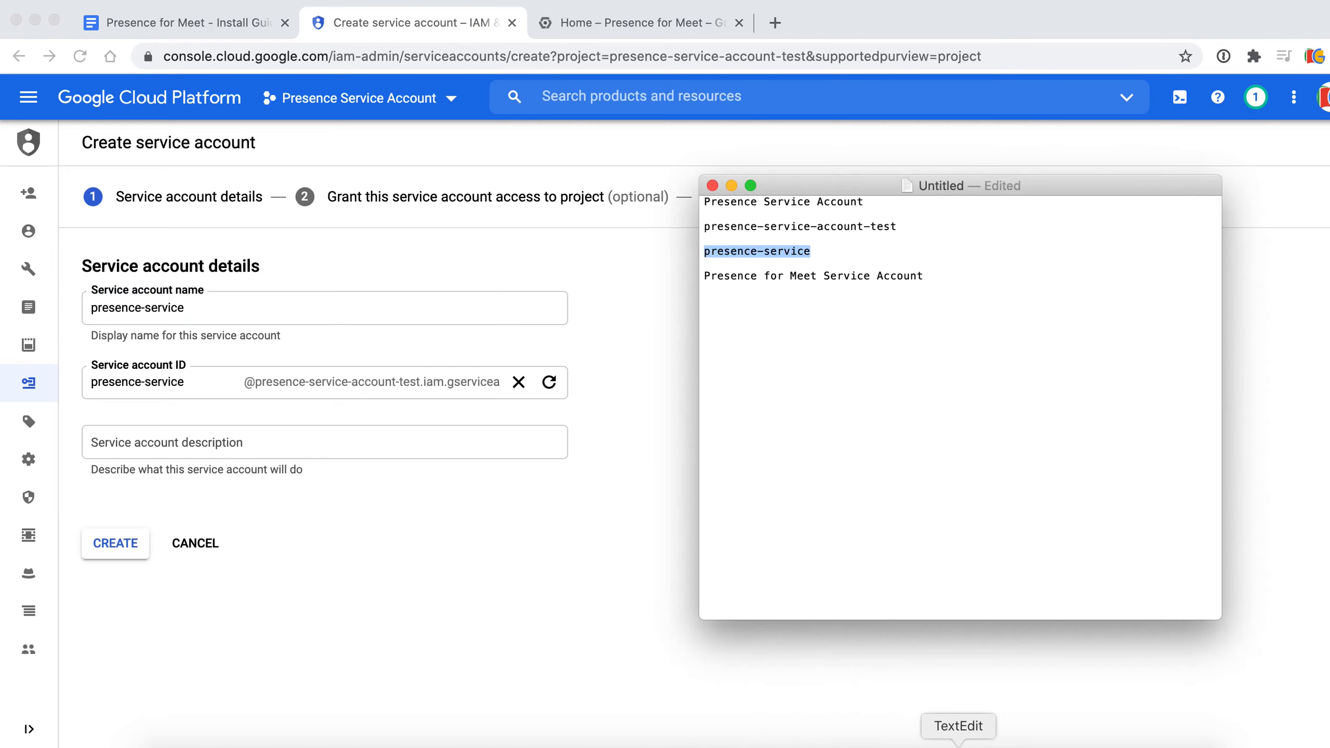
pyautogui.moveTo(917, 279); pyautogui.dragTo(702, 276)
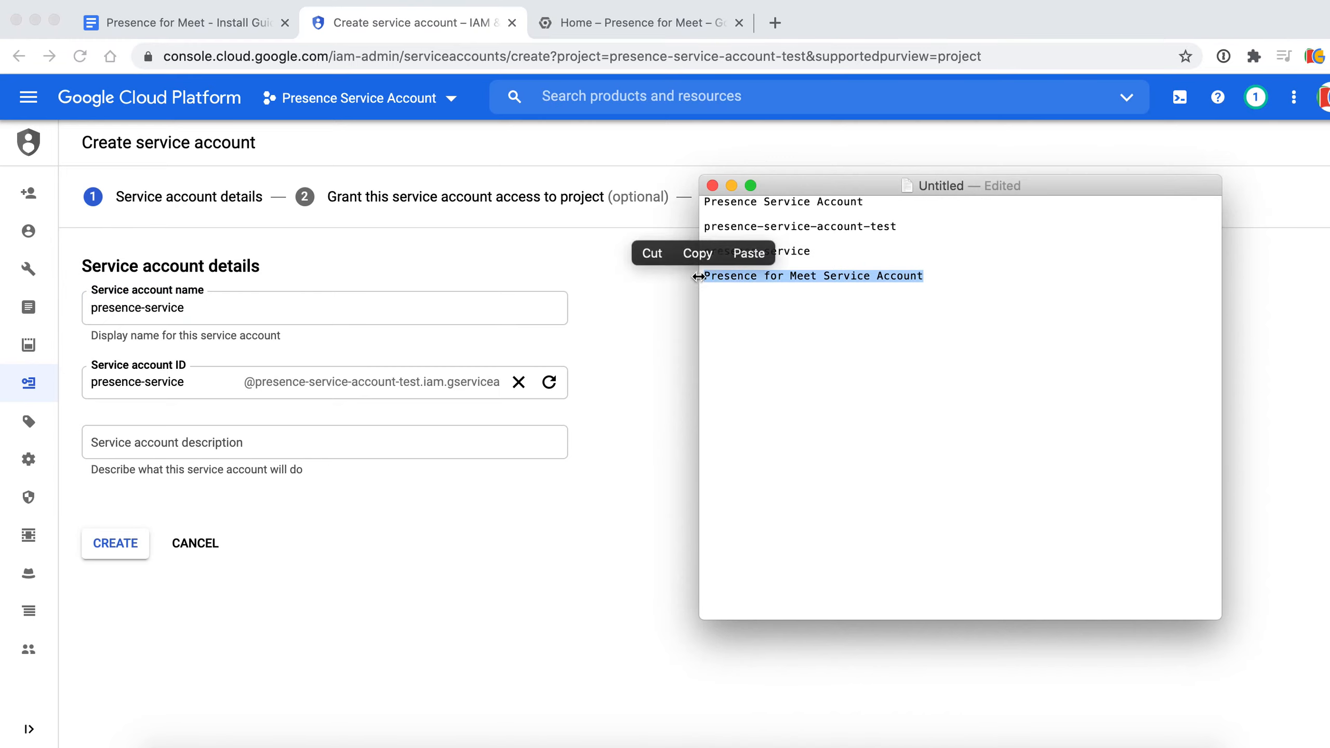
pyautogui.click(197, 444)
pyautogui.click(197, 443)
pyautogui.press('super+v')
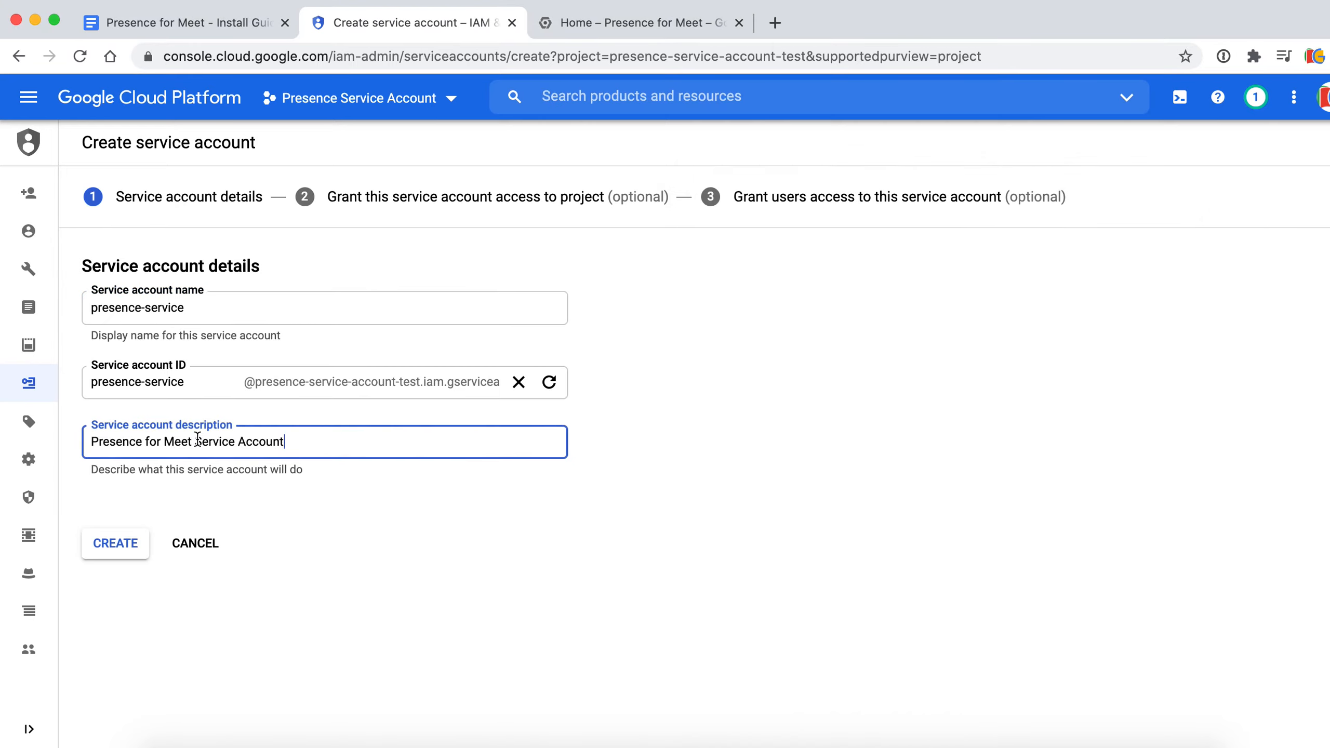
pyautogui.click(117, 545)
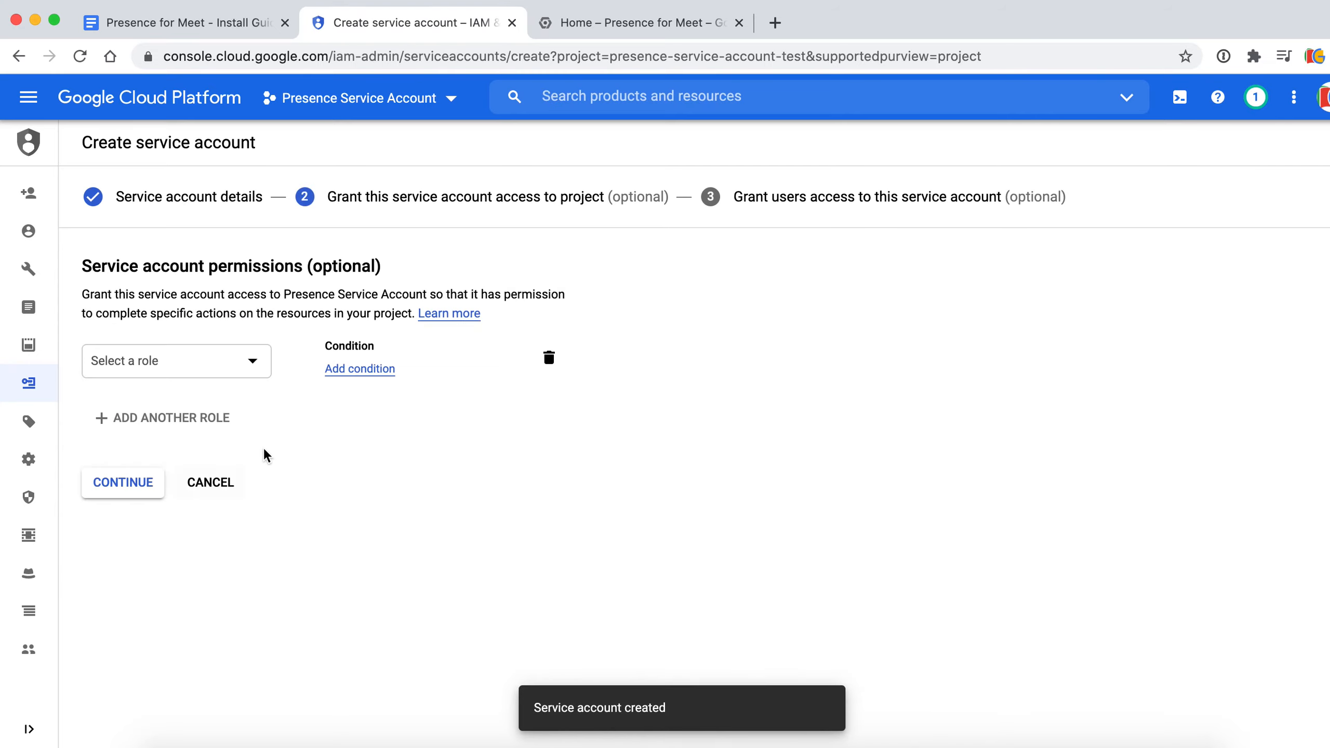
# Step: Grant the service account the project role Owner and finish without granting any users access to it
pyautogui.click(253, 359)
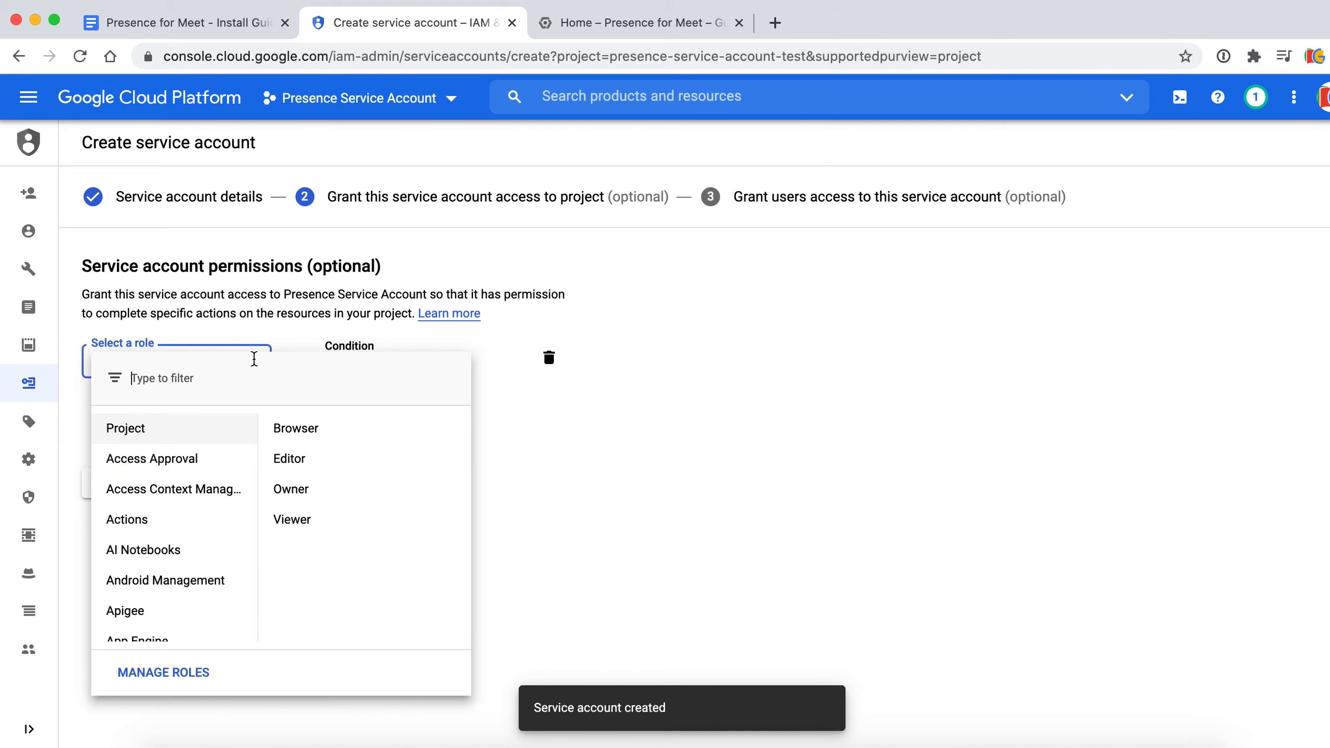
pyautogui.click(329, 494)
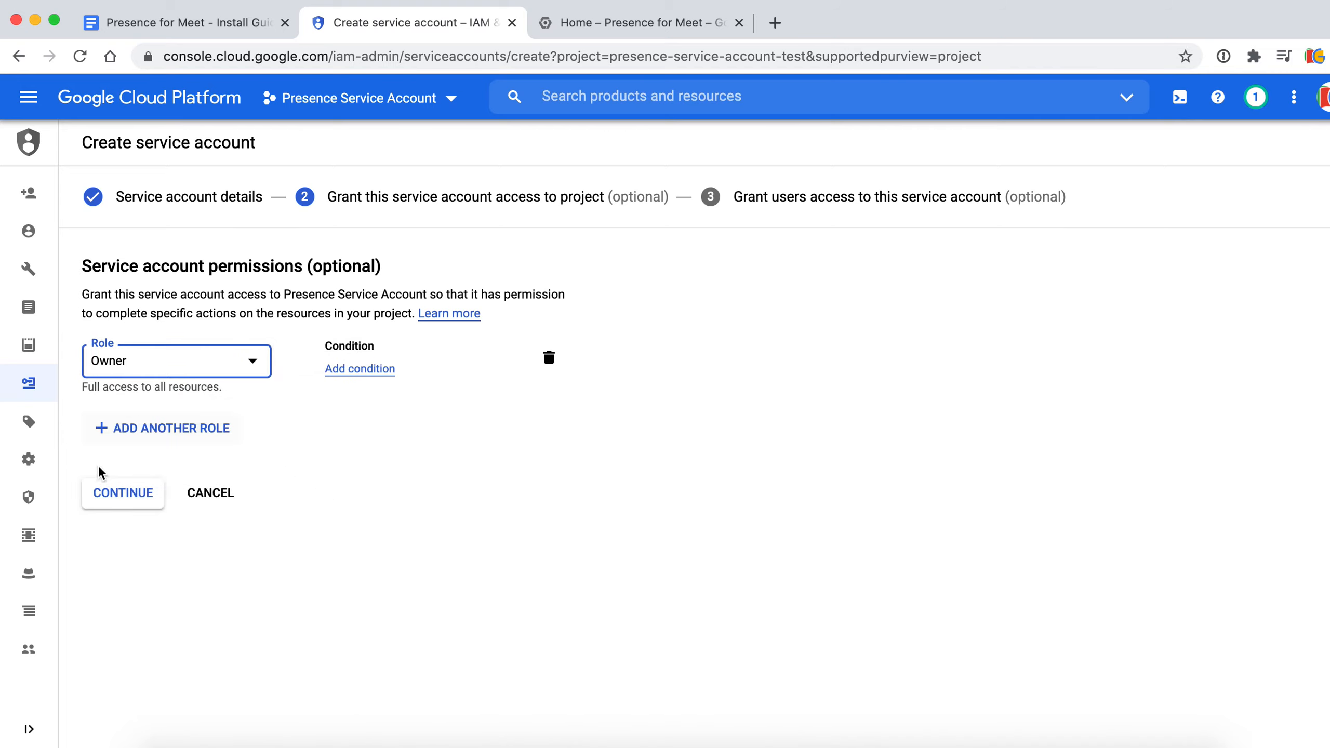
pyautogui.click(111, 501)
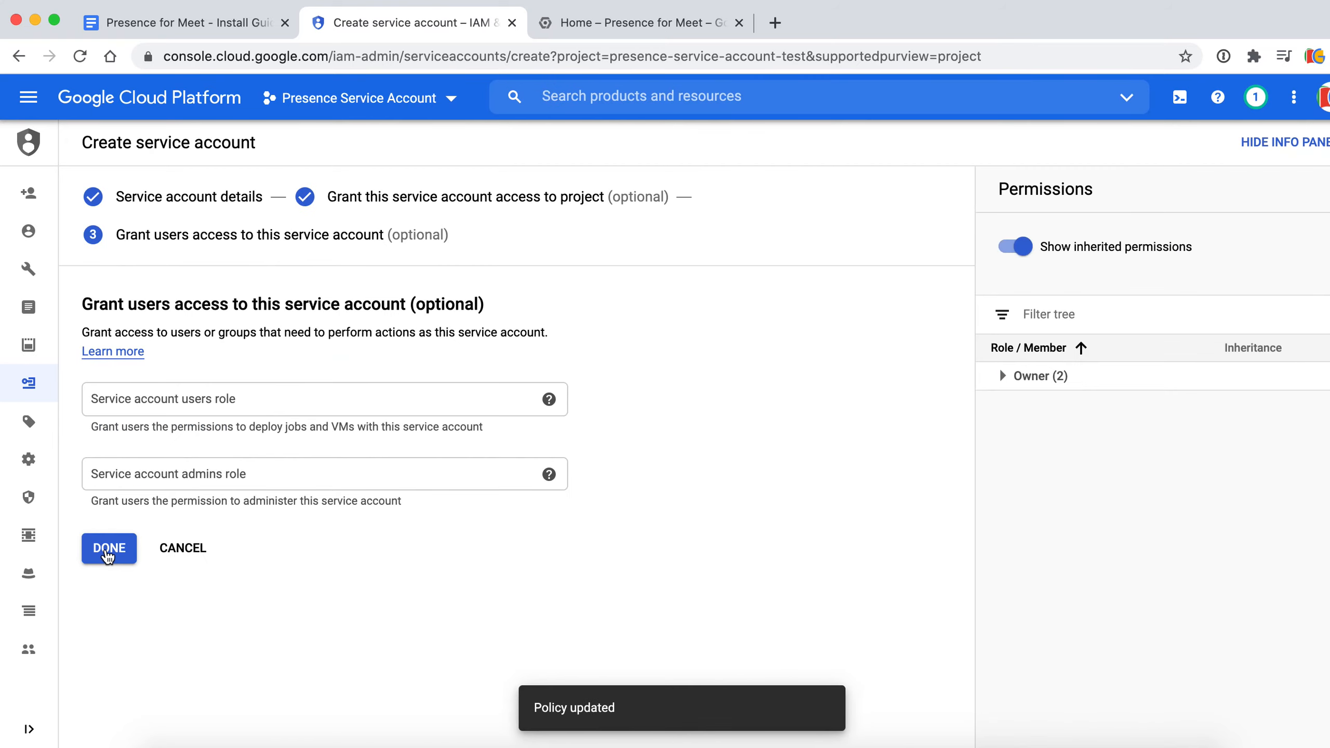
pyautogui.click(107, 550)
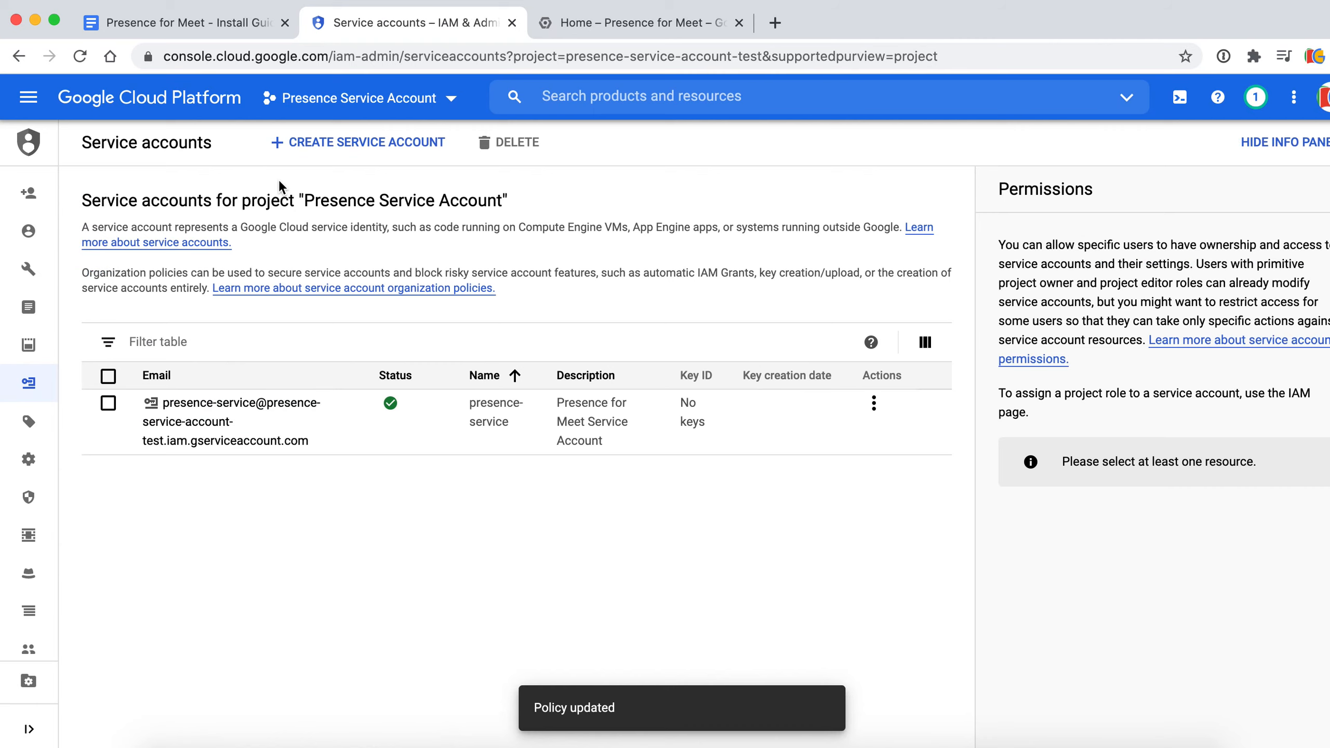
# Step: Consult the install guide through step 7, and create a JSON private key for the presence-service account
pyautogui.click(226, 23)
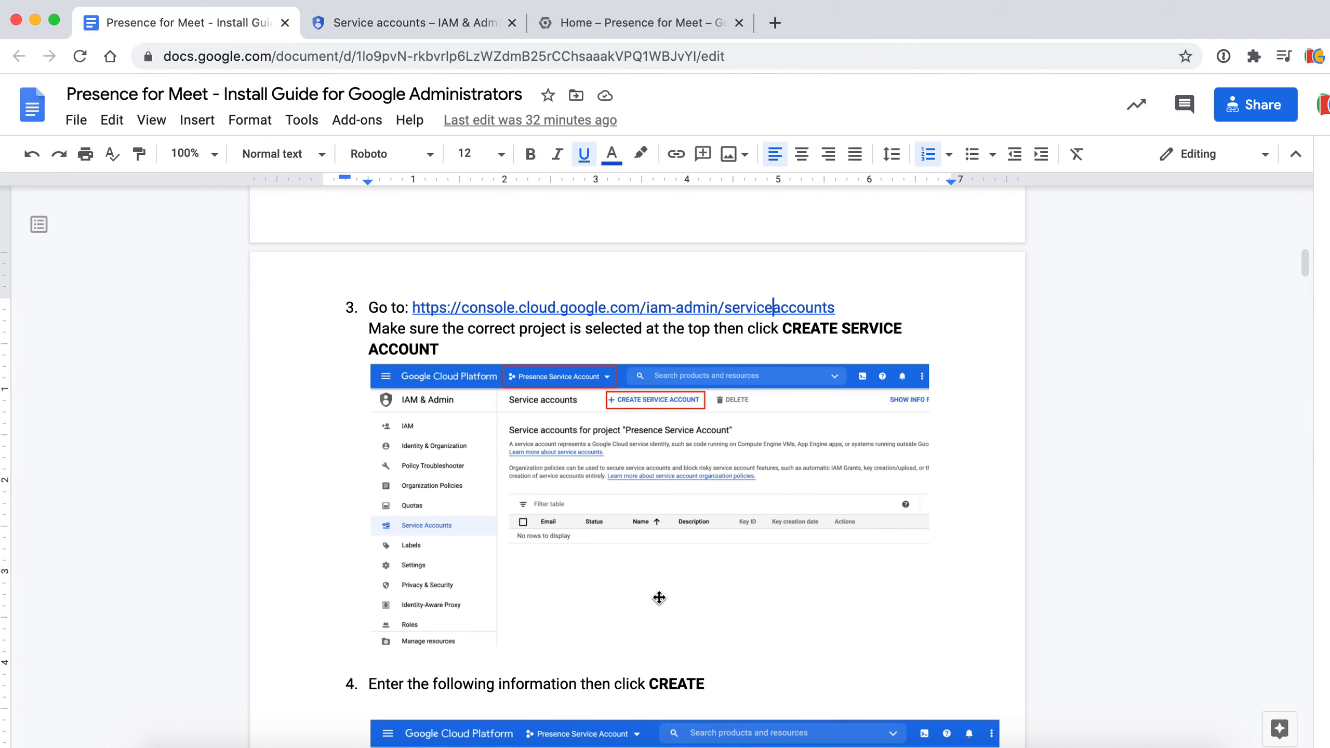
pyautogui.scroll(-10, 659, 598)
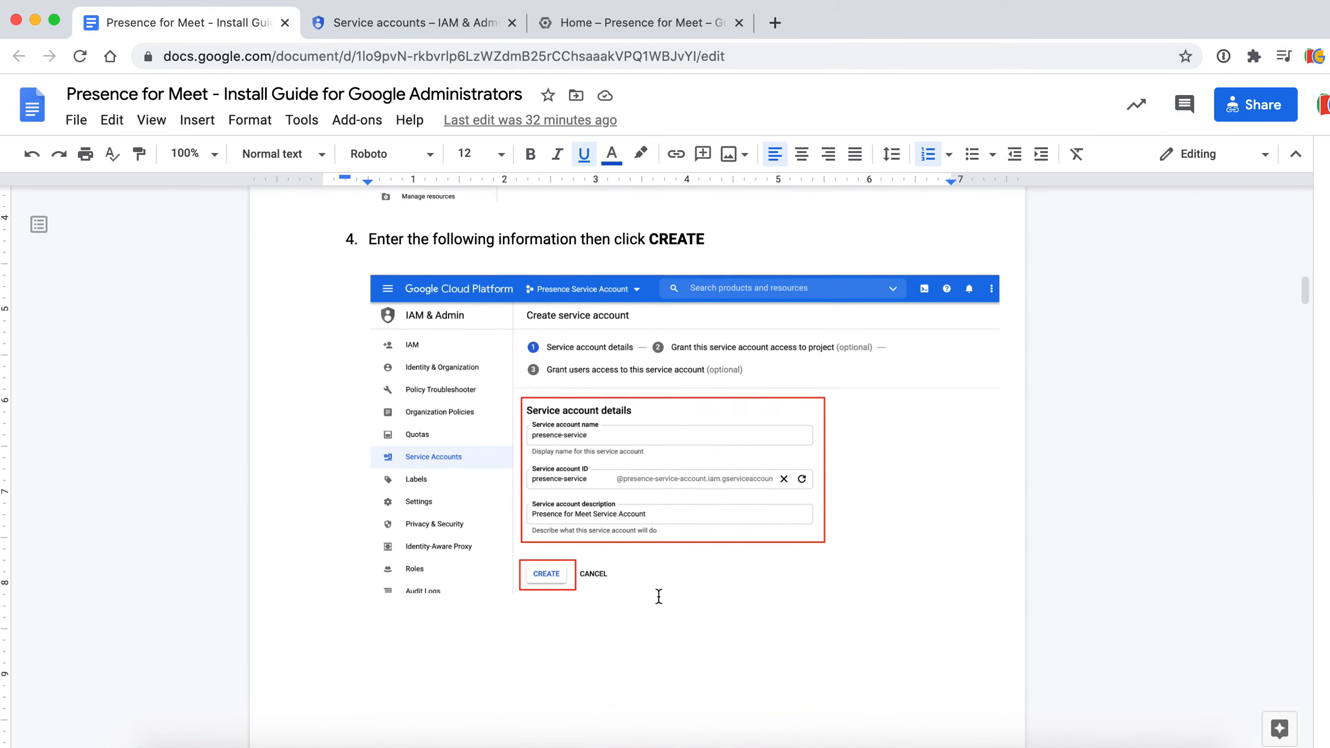
pyautogui.scroll(-10, 660, 598)
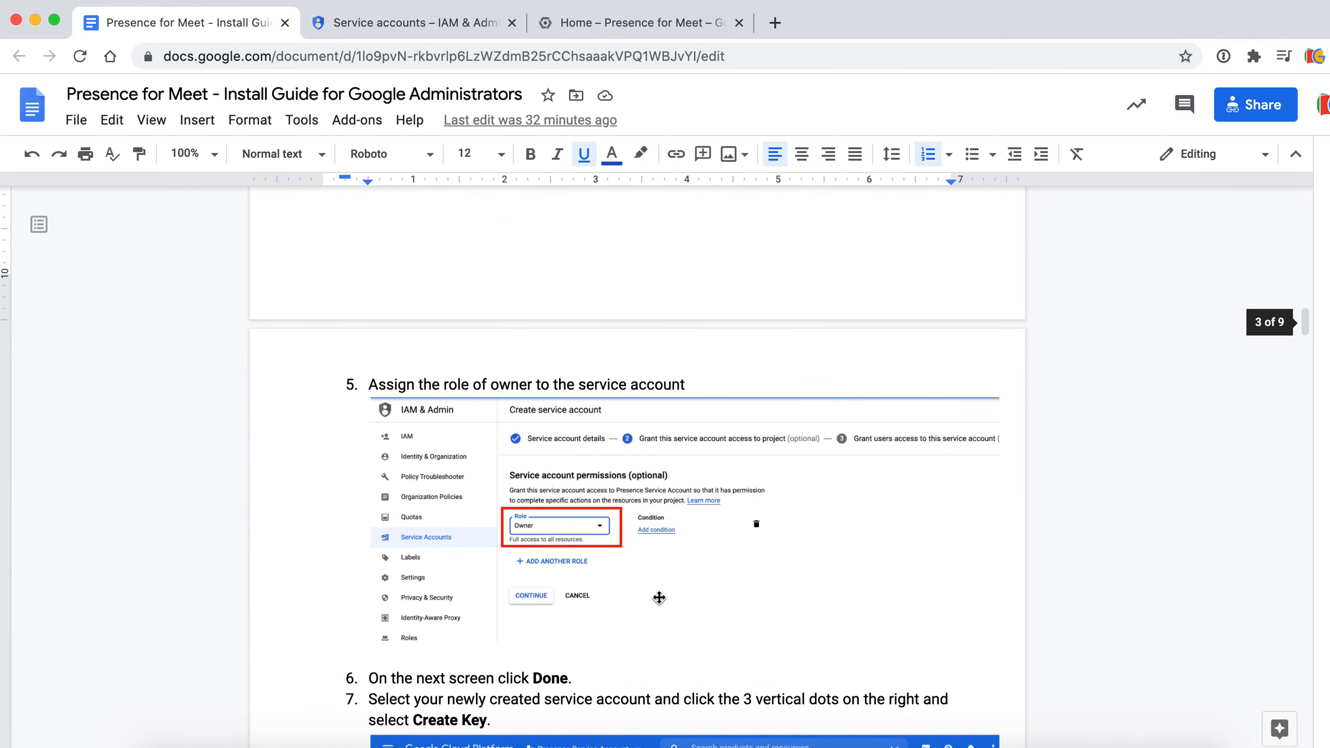
pyautogui.scroll(-10, 659, 598)
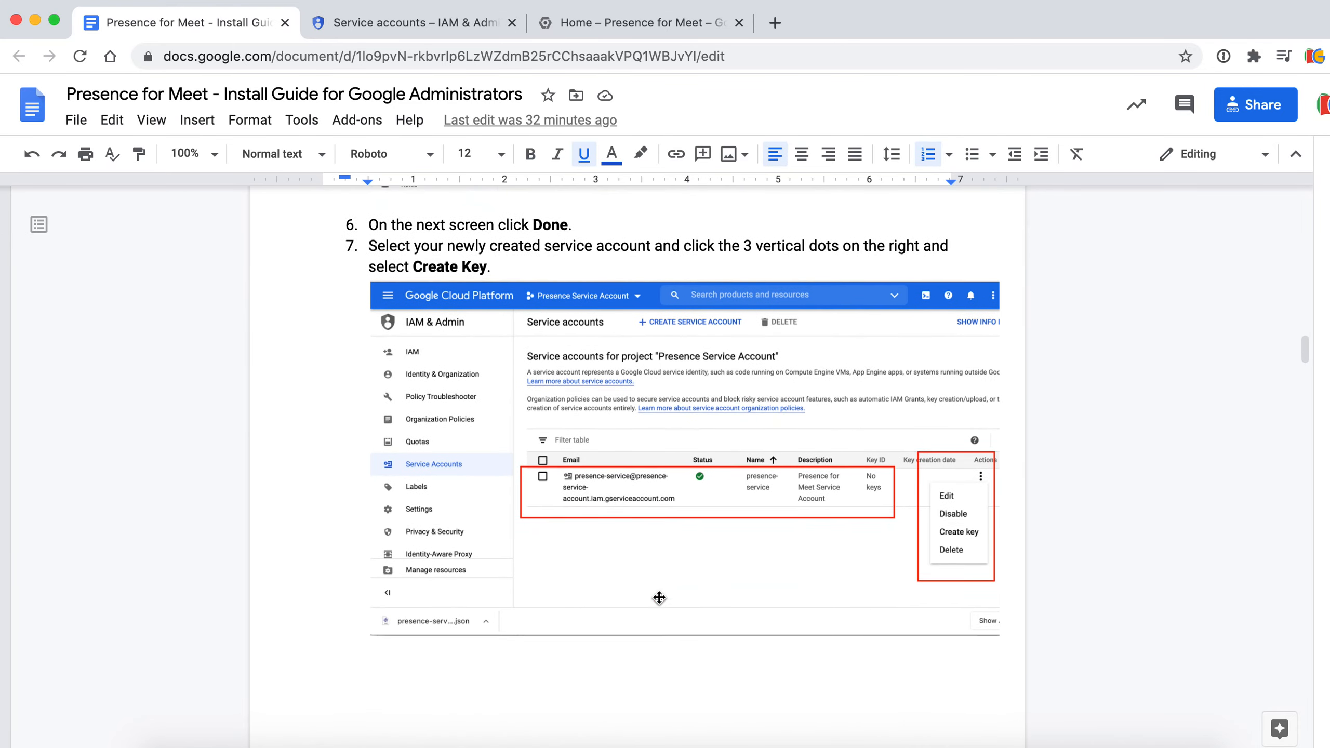
pyautogui.scroll(-1, 659, 598)
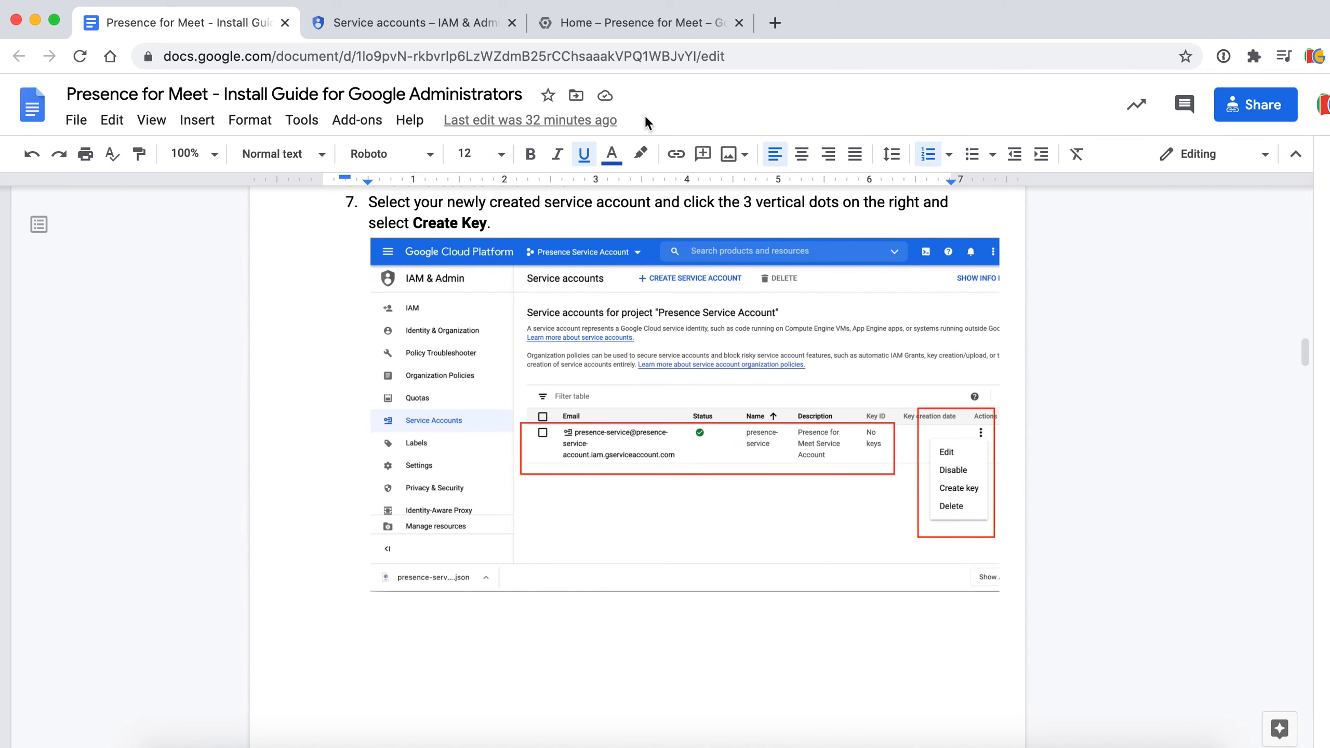
pyautogui.click(455, 24)
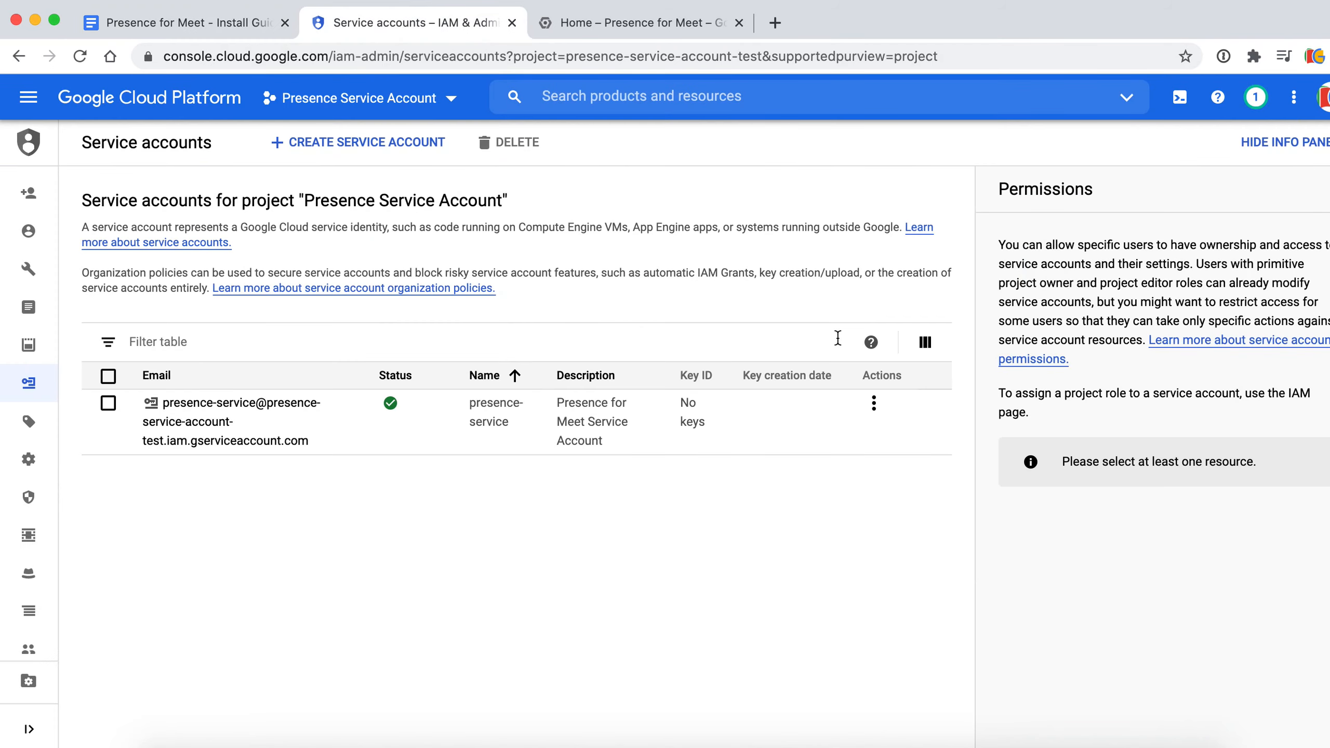
pyautogui.click(873, 403)
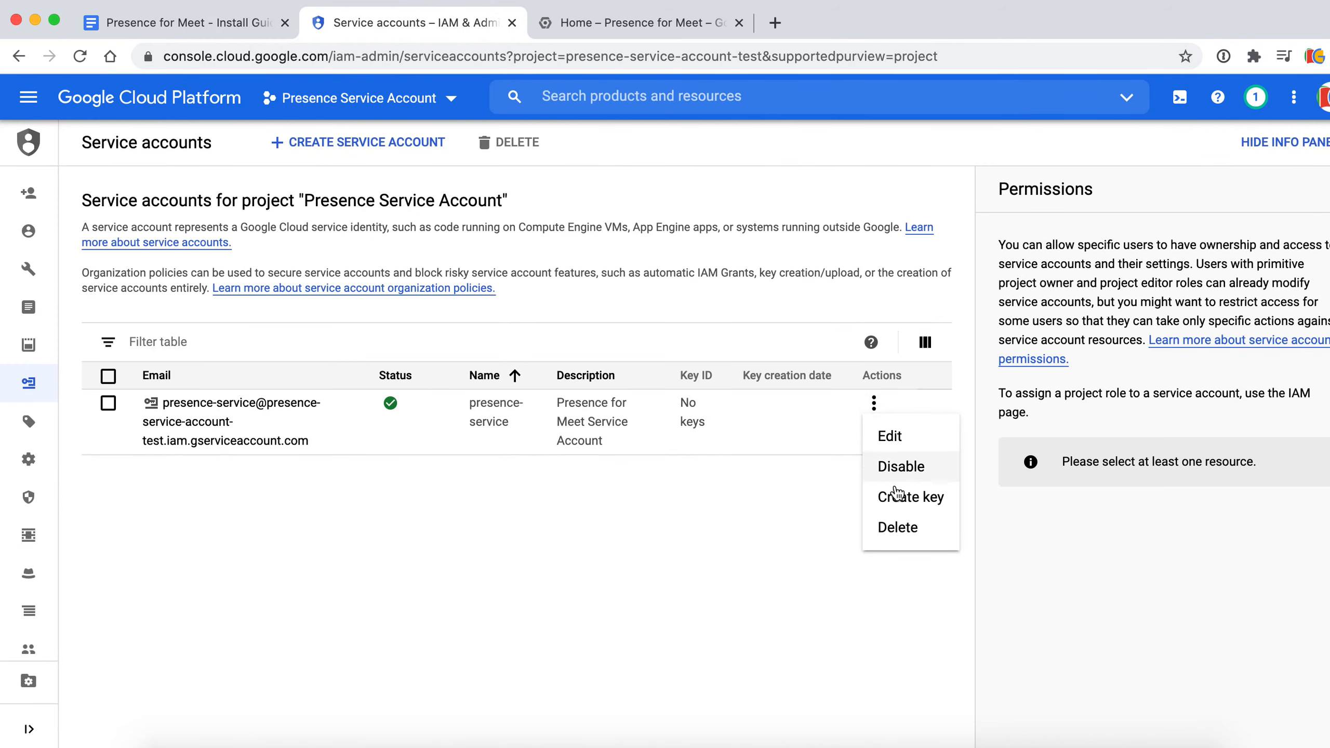
pyautogui.click(902, 506)
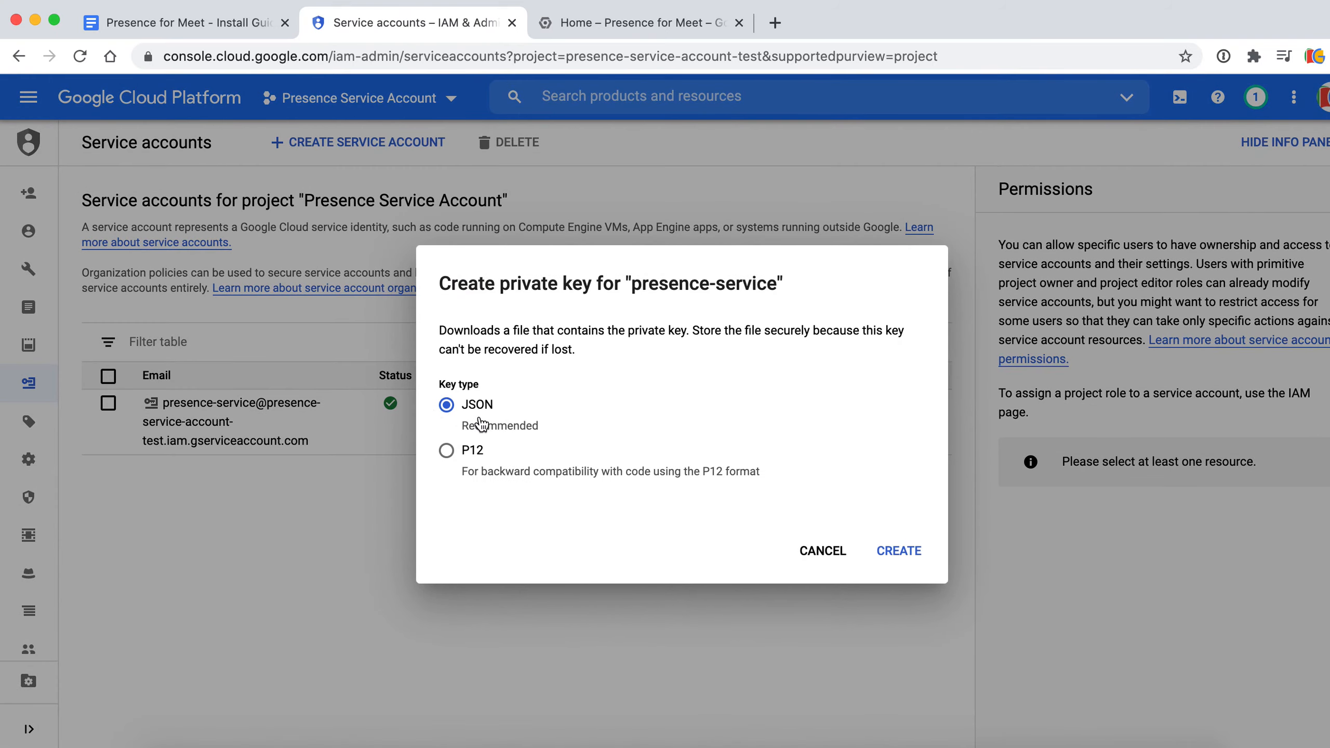
pyautogui.click(897, 550)
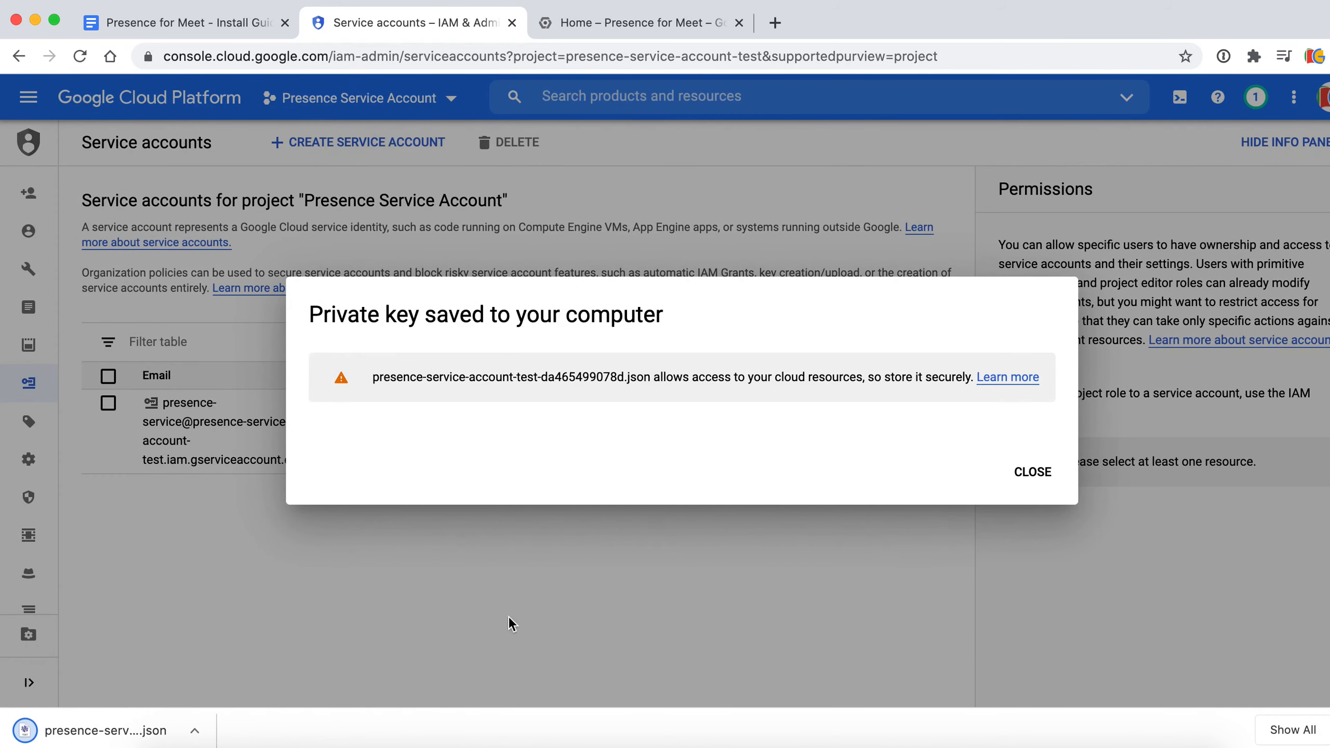
# Step: Show the downloaded JSON key in Finder and add the prefix "gdevapps.com-" to its file name
pyautogui.click(195, 733)
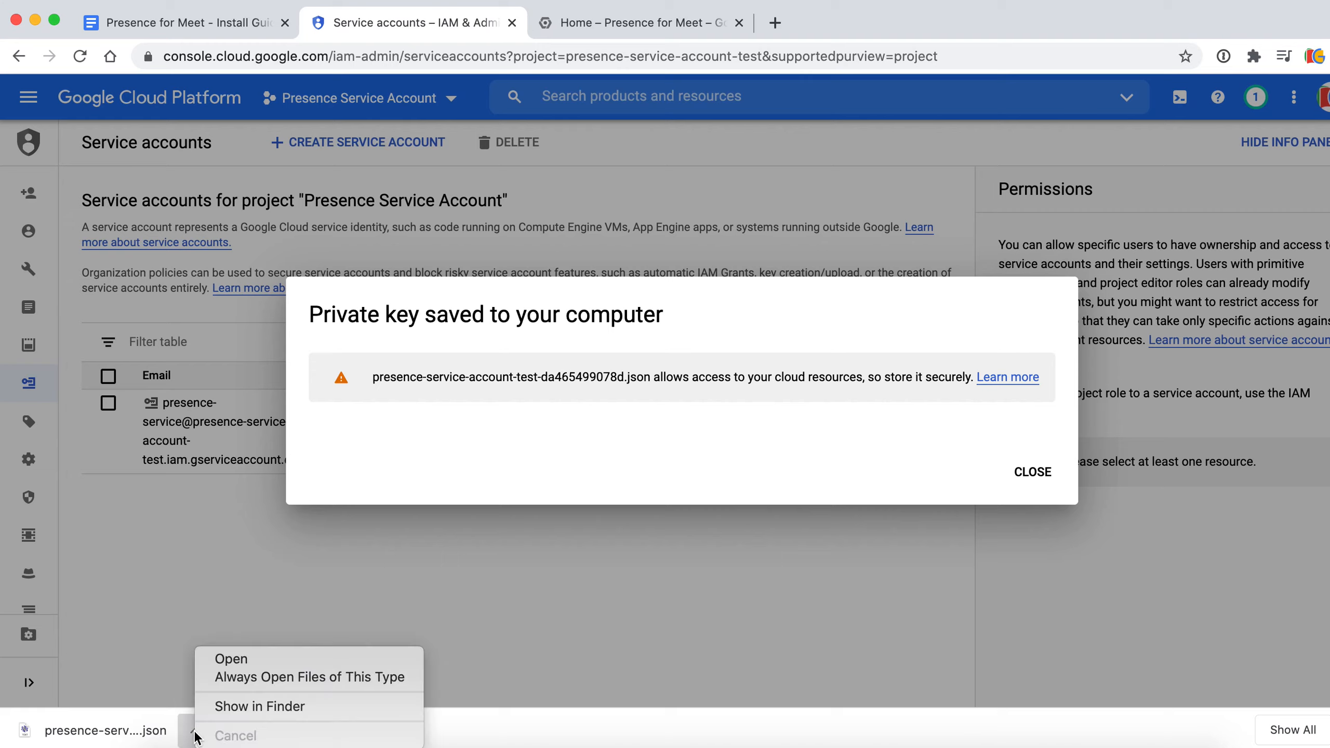
pyautogui.click(248, 705)
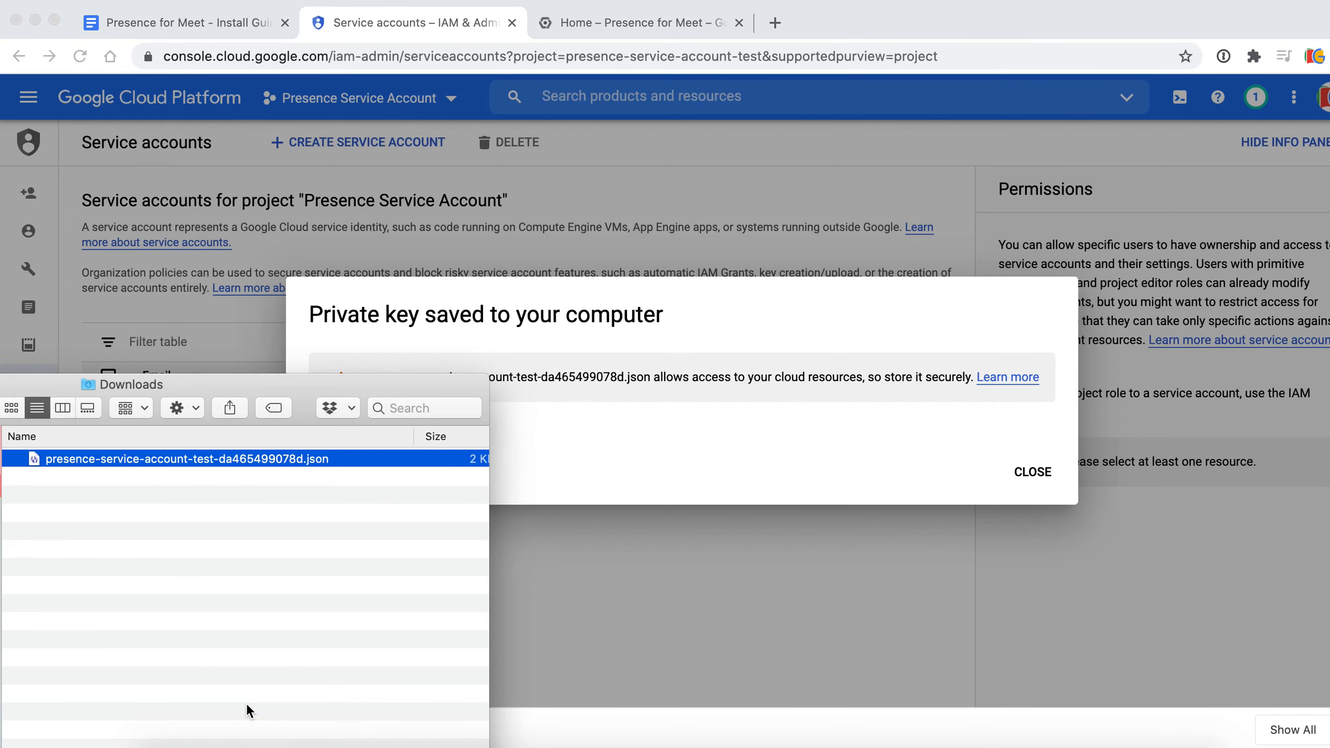
pyautogui.click(156, 457)
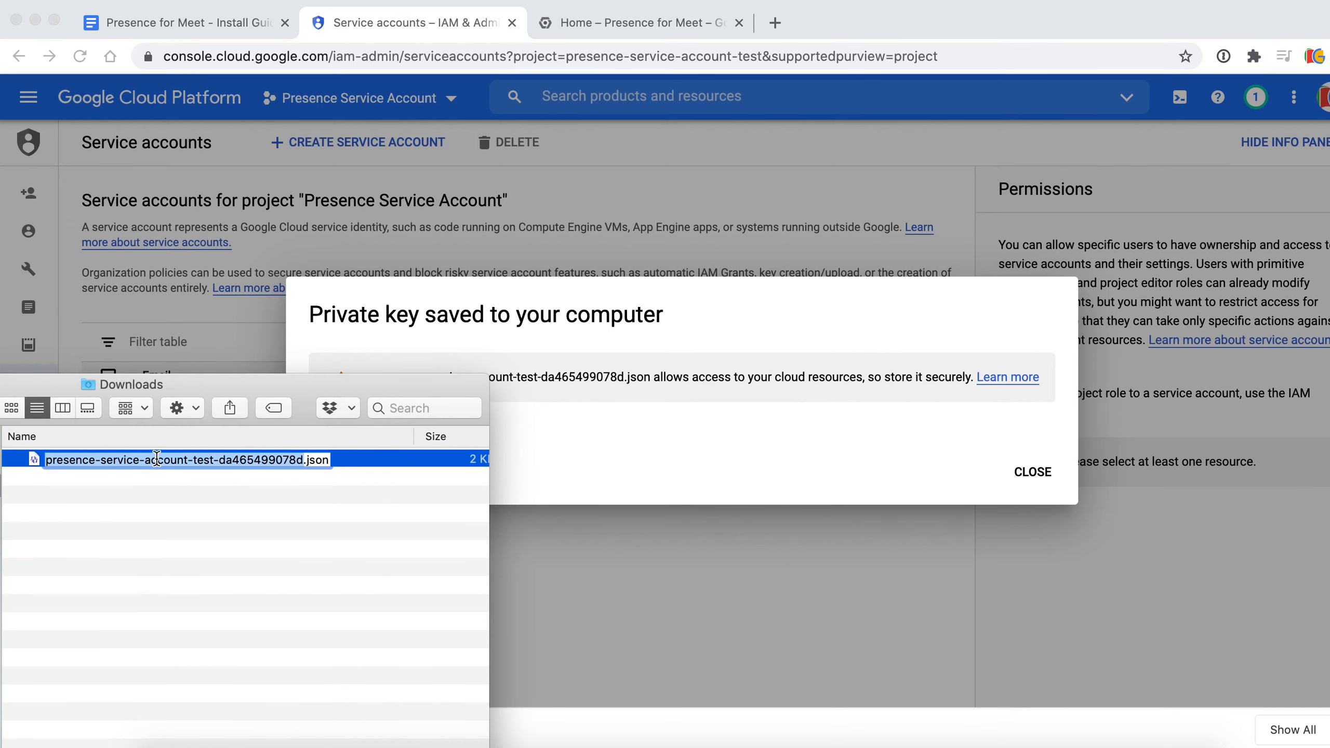
pyautogui.click(47, 459)
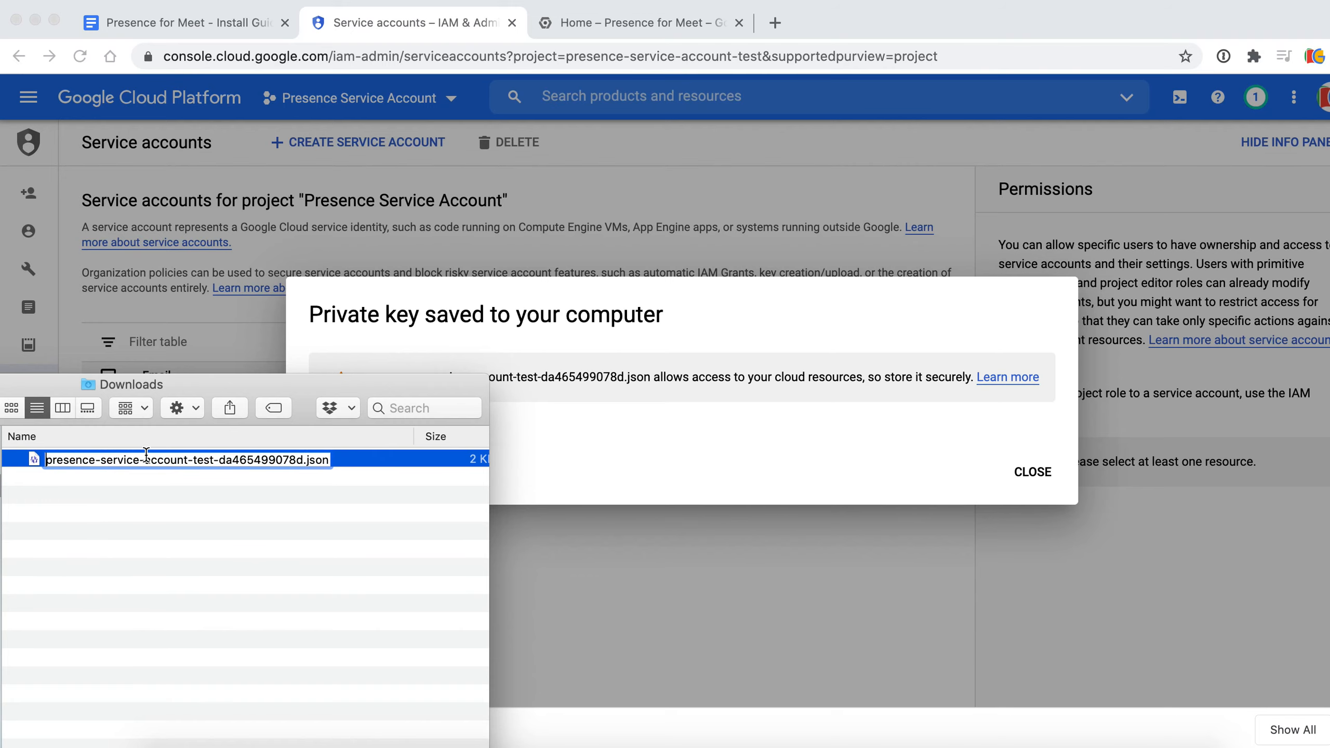
pyautogui.write('gd')
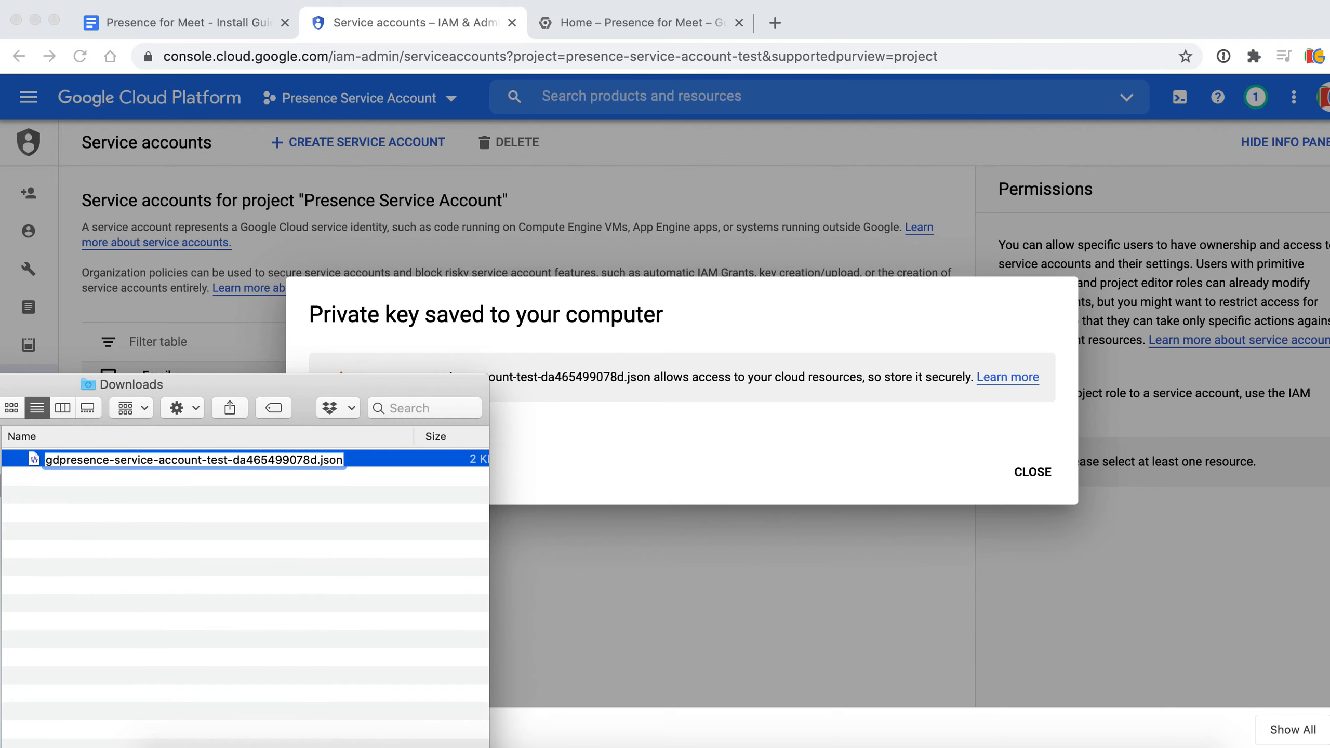
pyautogui.write('eva')
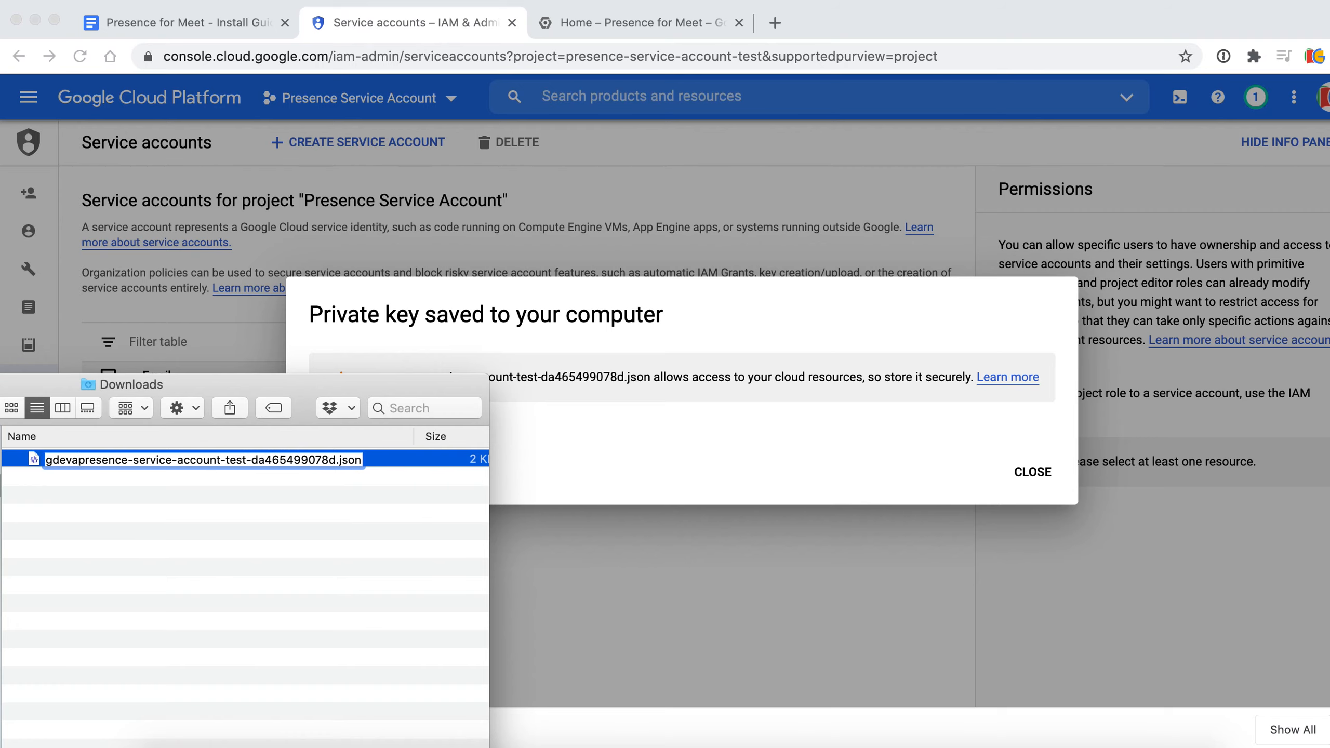
pyautogui.write('pps.com-')
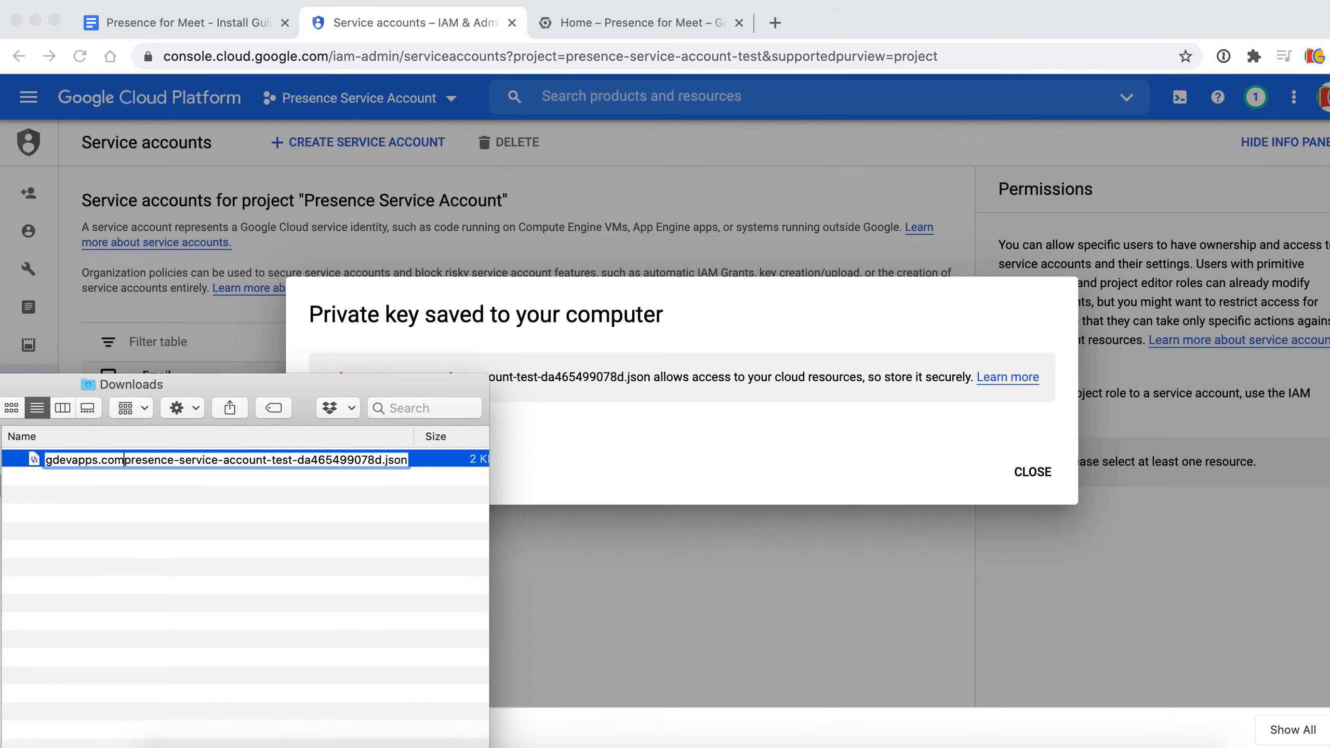
pyautogui.press('Return')
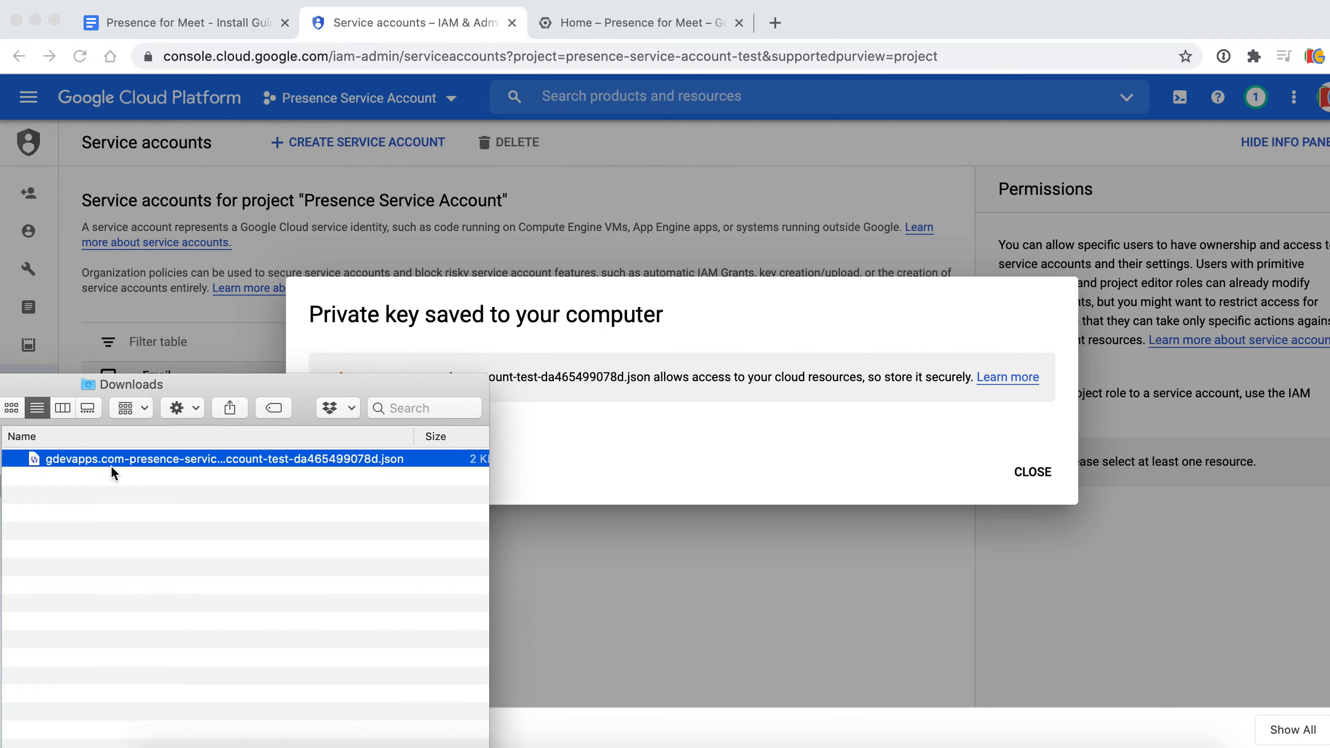
# Step: Consult steps 8 to 10 of the install guide and open the secure Sync.com upload link from step 10
pyautogui.click(195, 23)
pyautogui.scroll(-5, 539, 465)
pyautogui.scroll(-8, 540, 465)
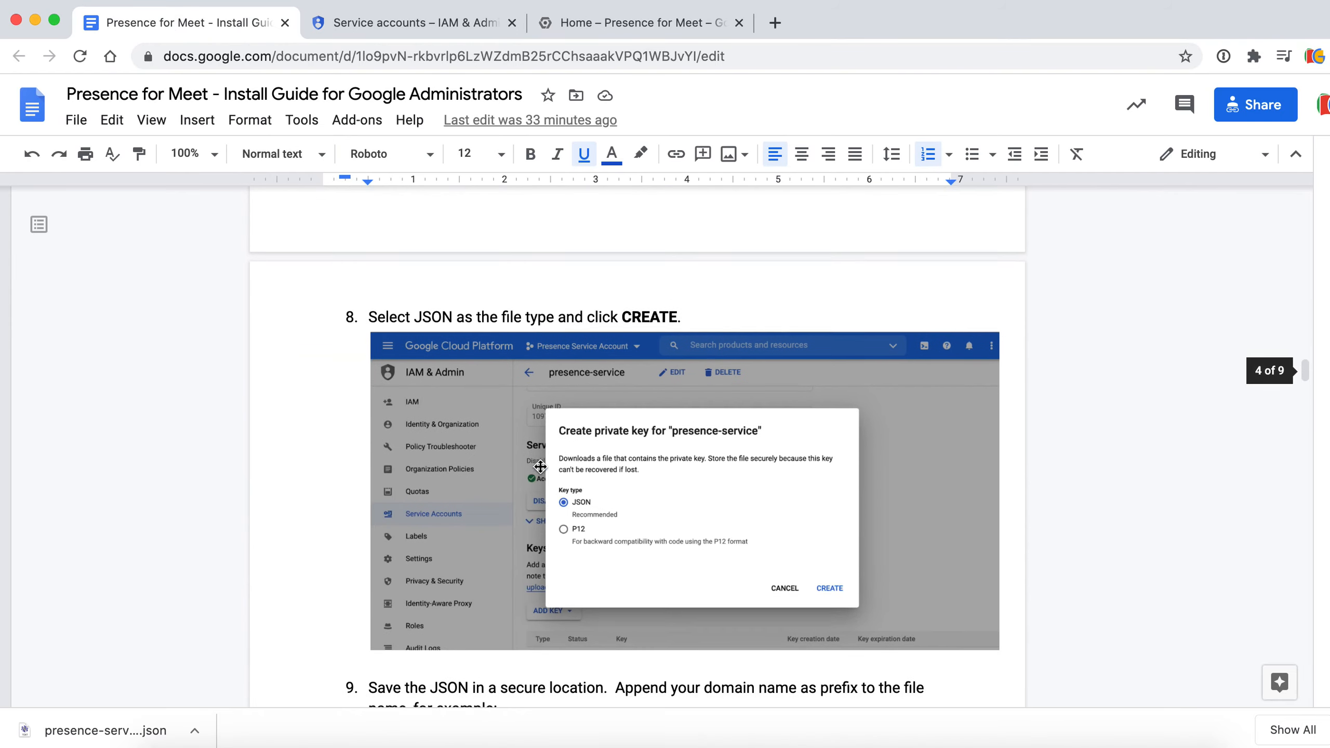
pyautogui.scroll(-2, 540, 465)
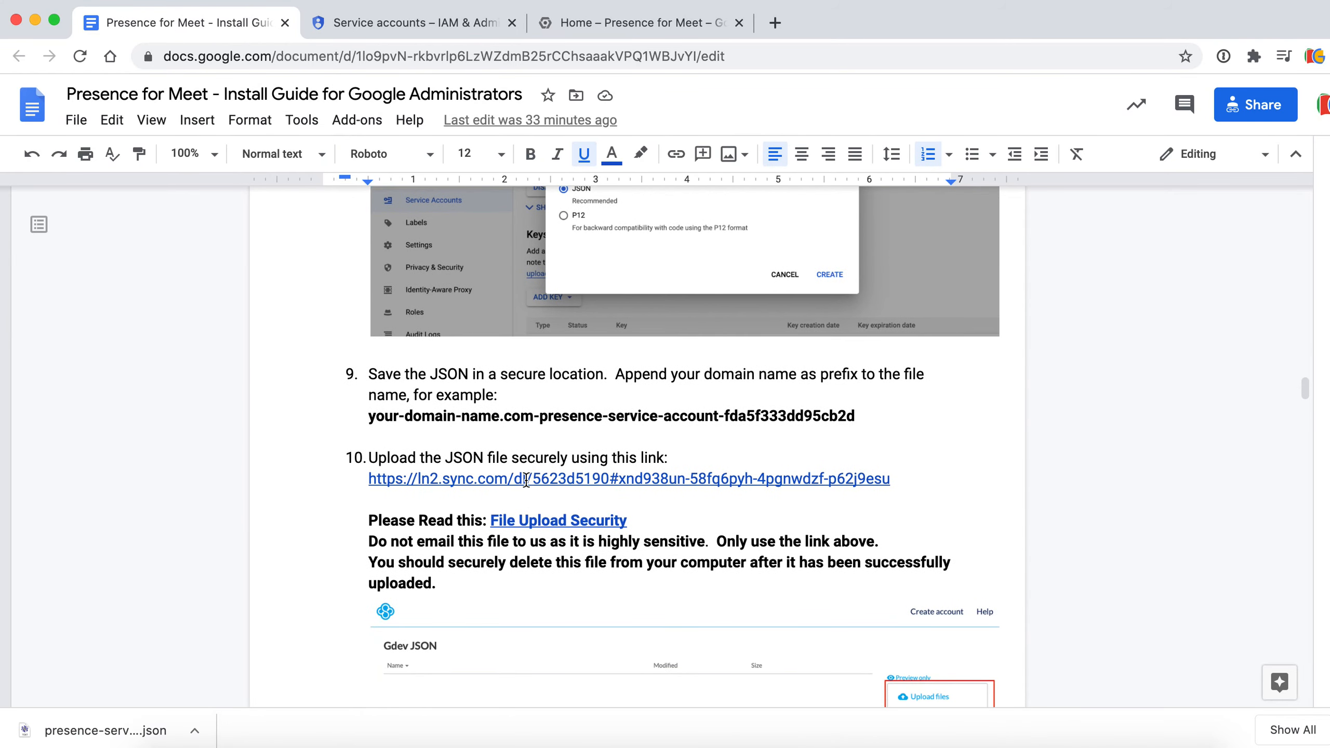
pyautogui.click(526, 480)
pyautogui.click(511, 507)
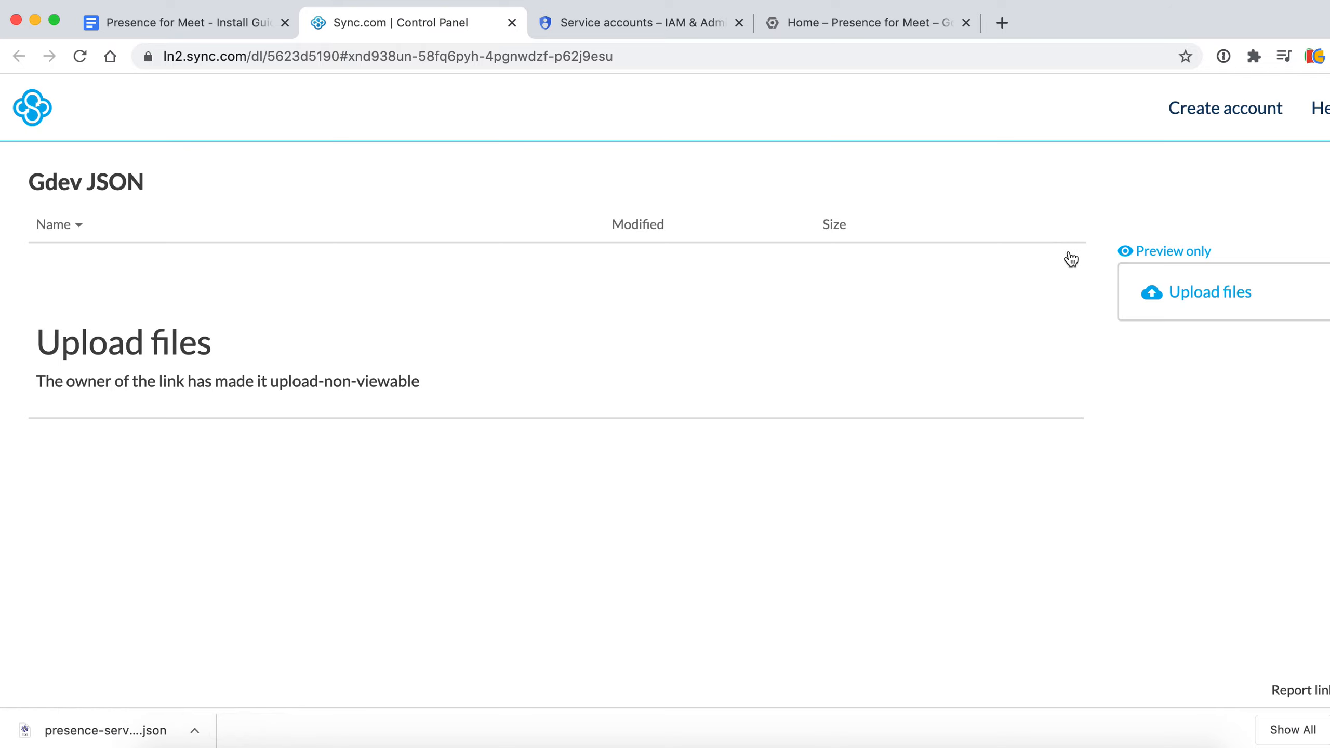
# Step: Upload the renamed JSON key file from the Downloads folder to the Gdev JSON link and close the file transfers dialog
pyautogui.click(1163, 292)
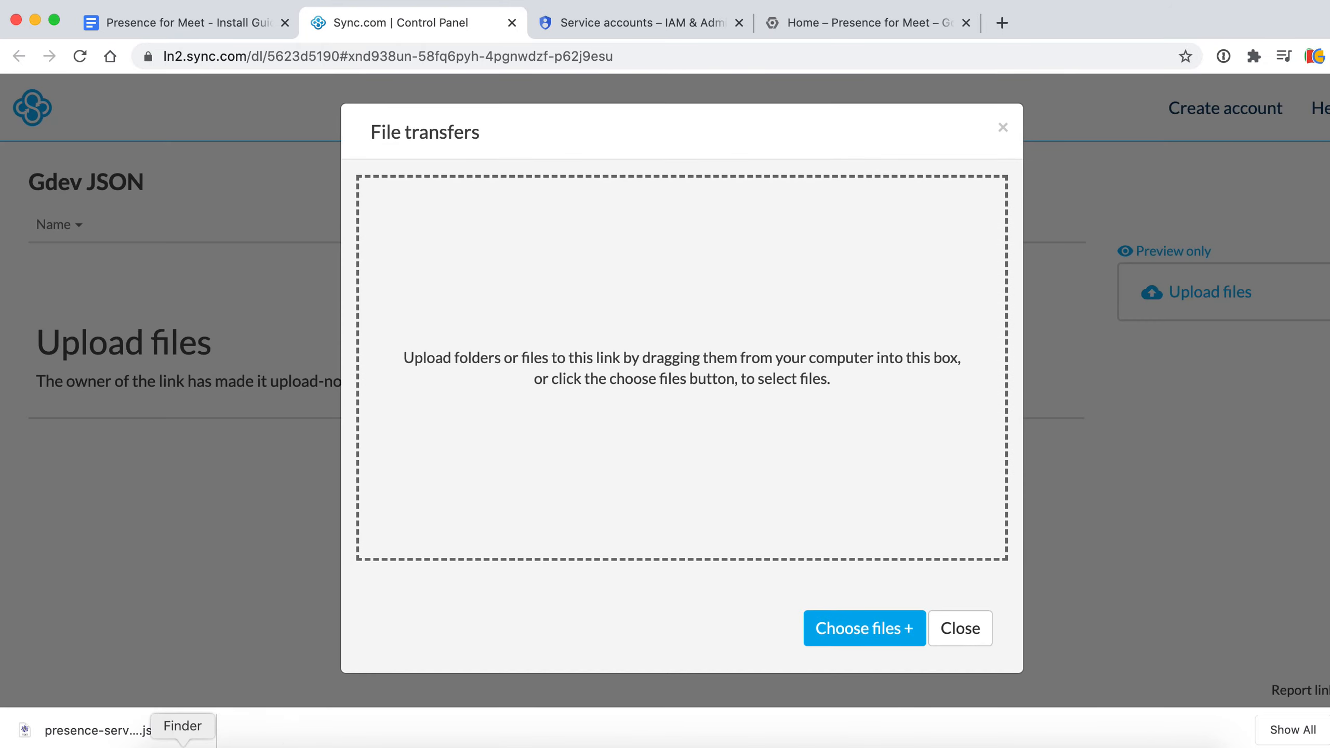
pyautogui.click(182, 743)
pyautogui.moveTo(146, 462); pyautogui.dragTo(603, 350)
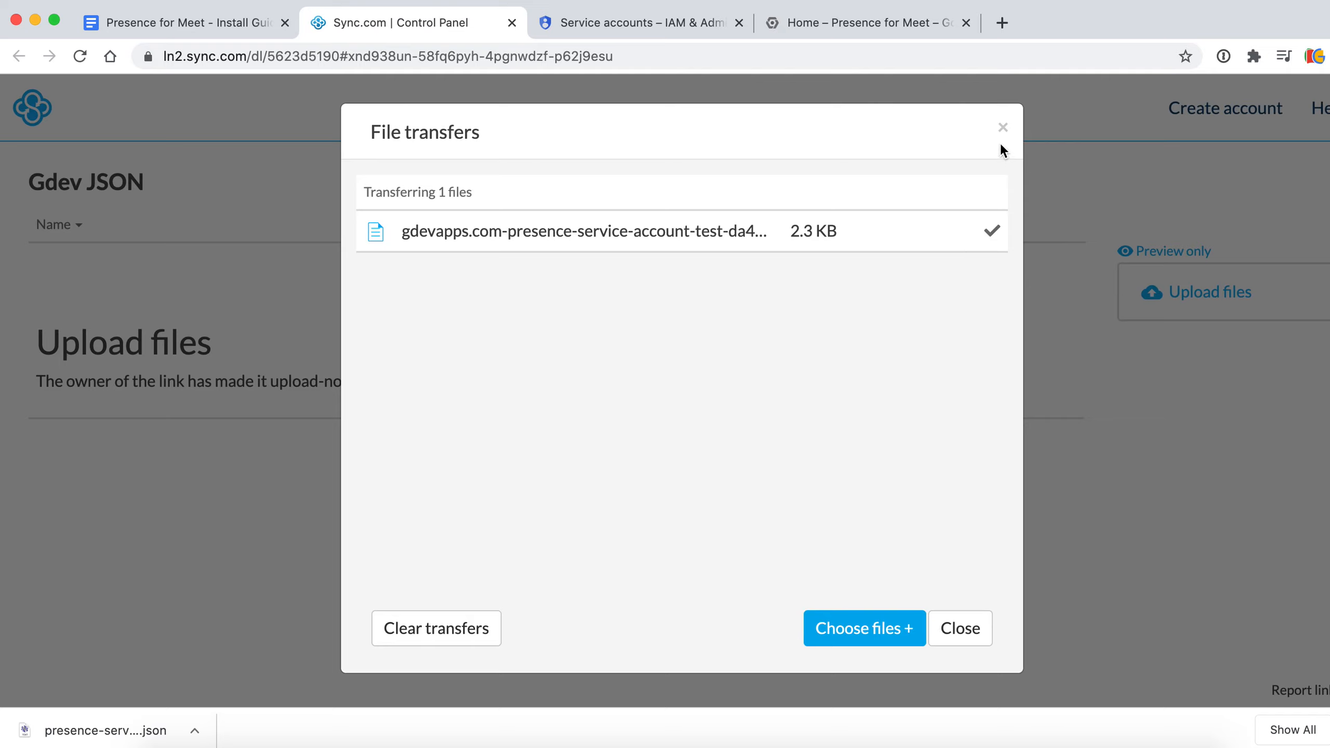
pyautogui.click(963, 628)
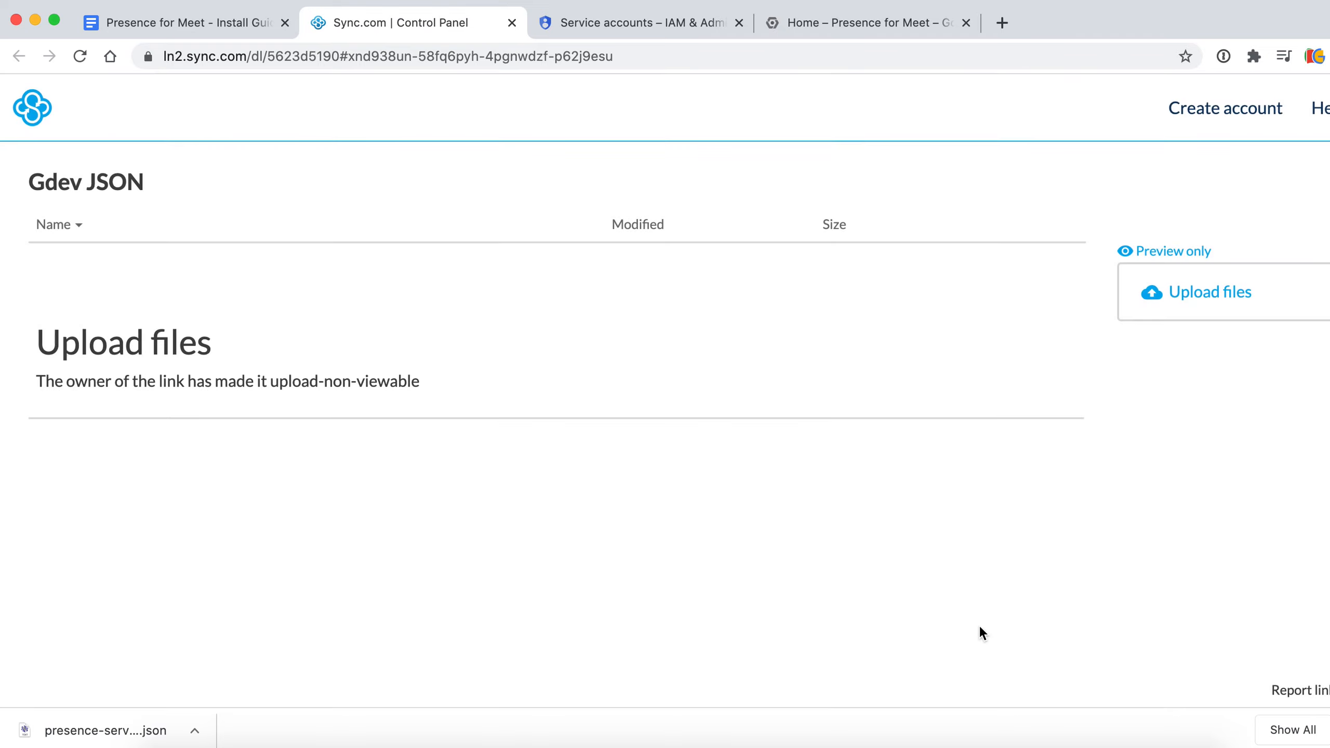
# Step: Open the APIs & Services dashboard from step 11 of the install guide and go to the API Library for enabling services
pyautogui.click(223, 22)
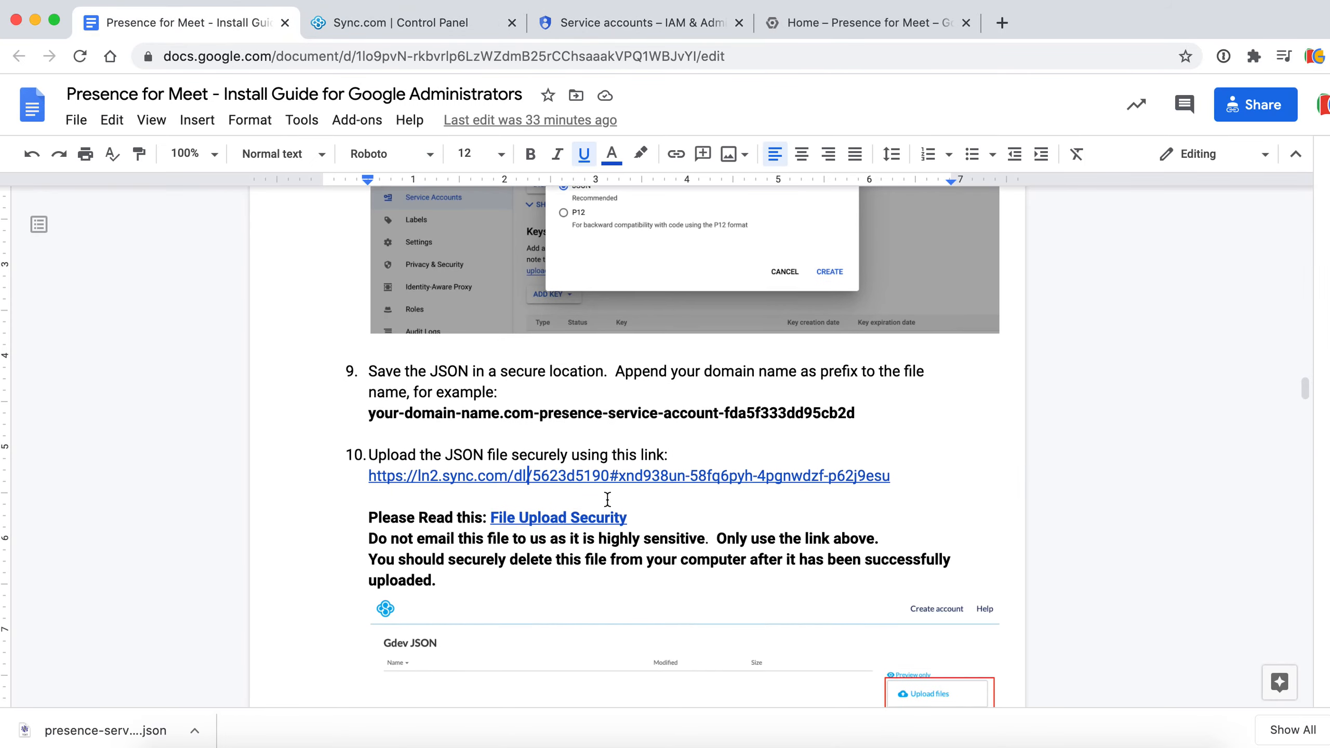
pyautogui.scroll(-5, 608, 500)
pyautogui.scroll(-9, 607, 501)
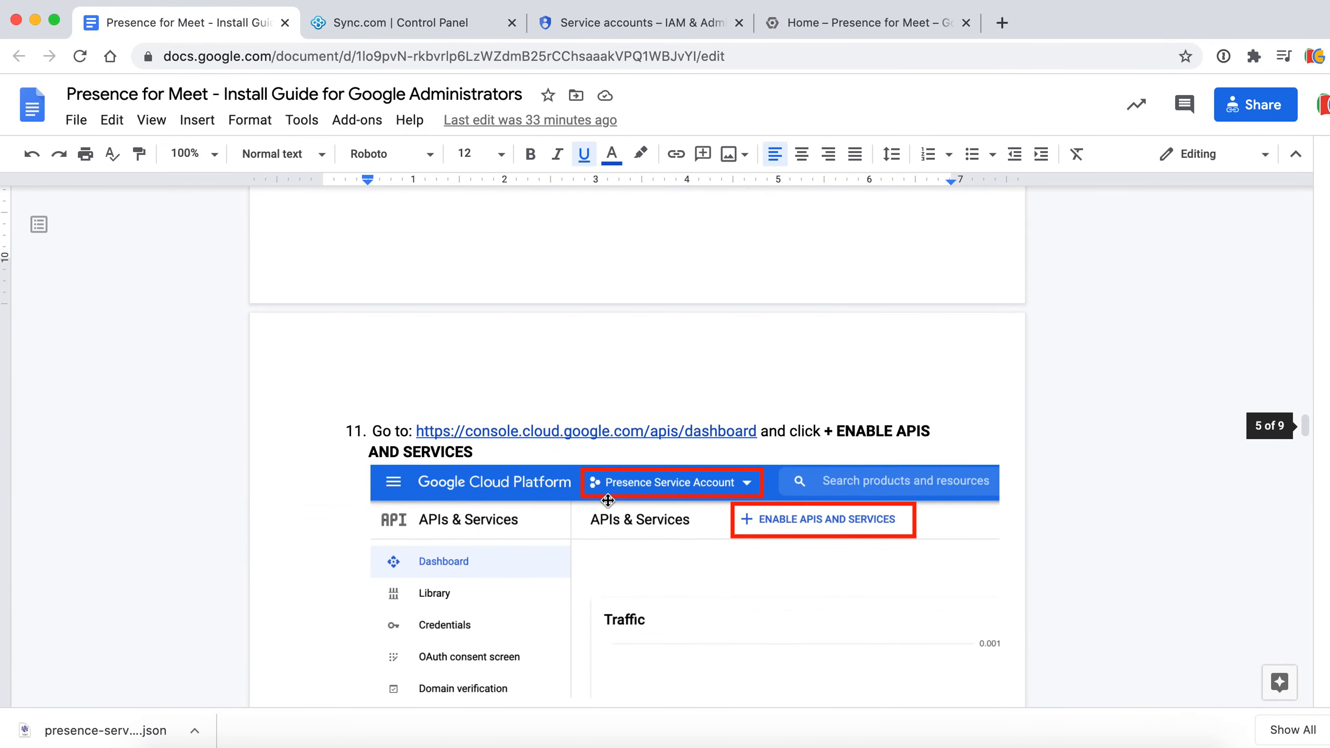
pyautogui.scroll(-4, 607, 500)
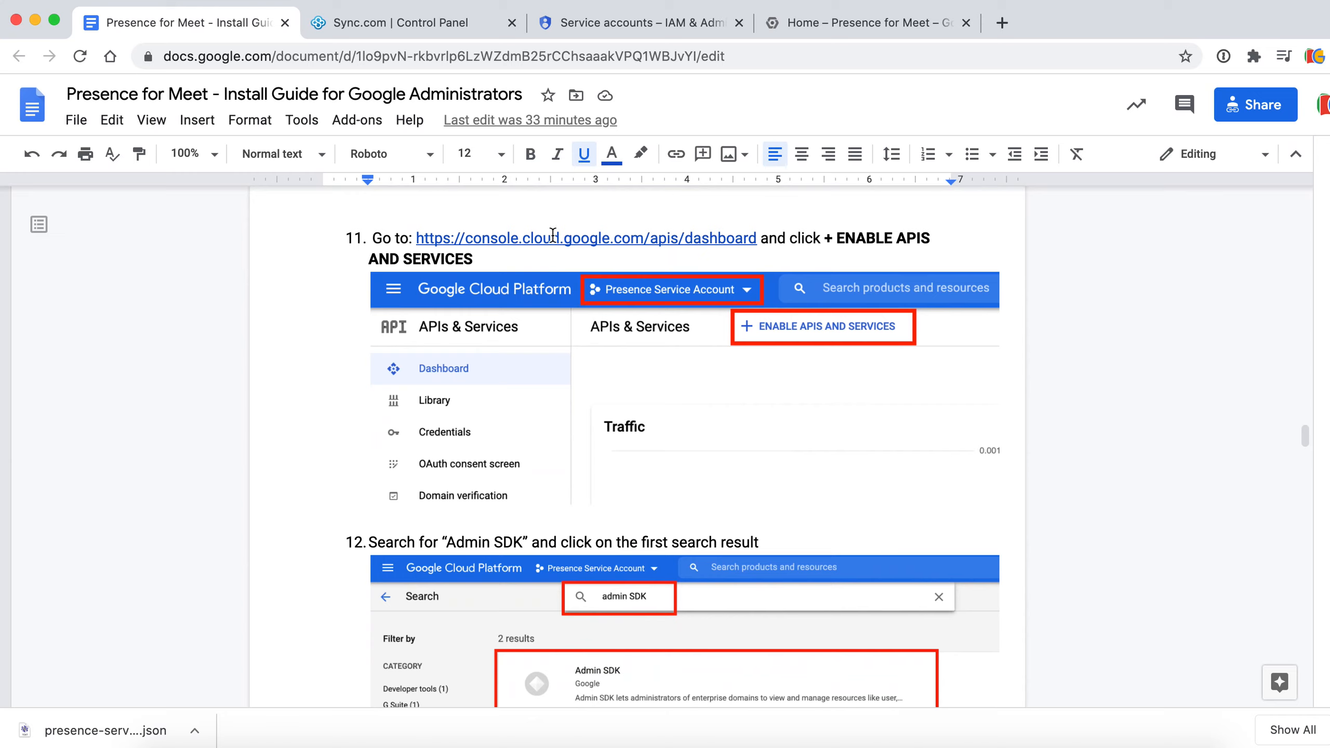
pyautogui.click(552, 238)
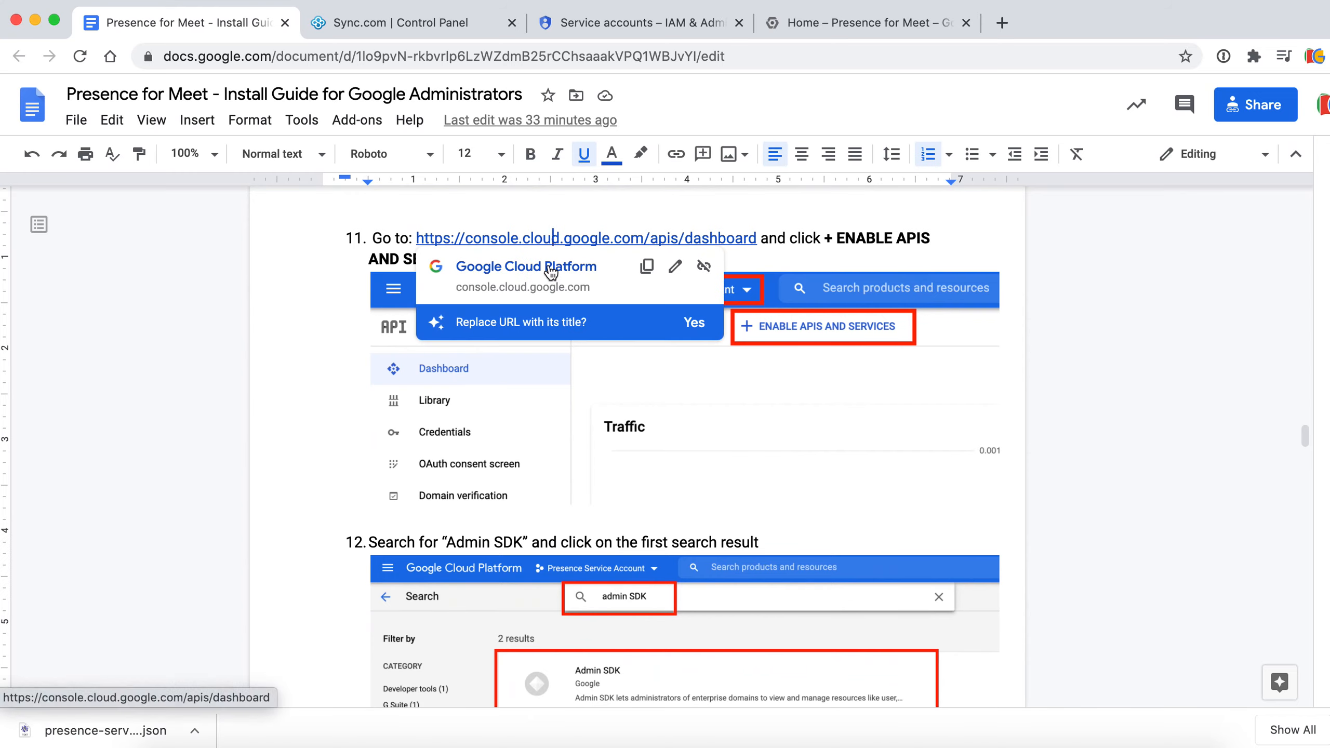
pyautogui.click(550, 268)
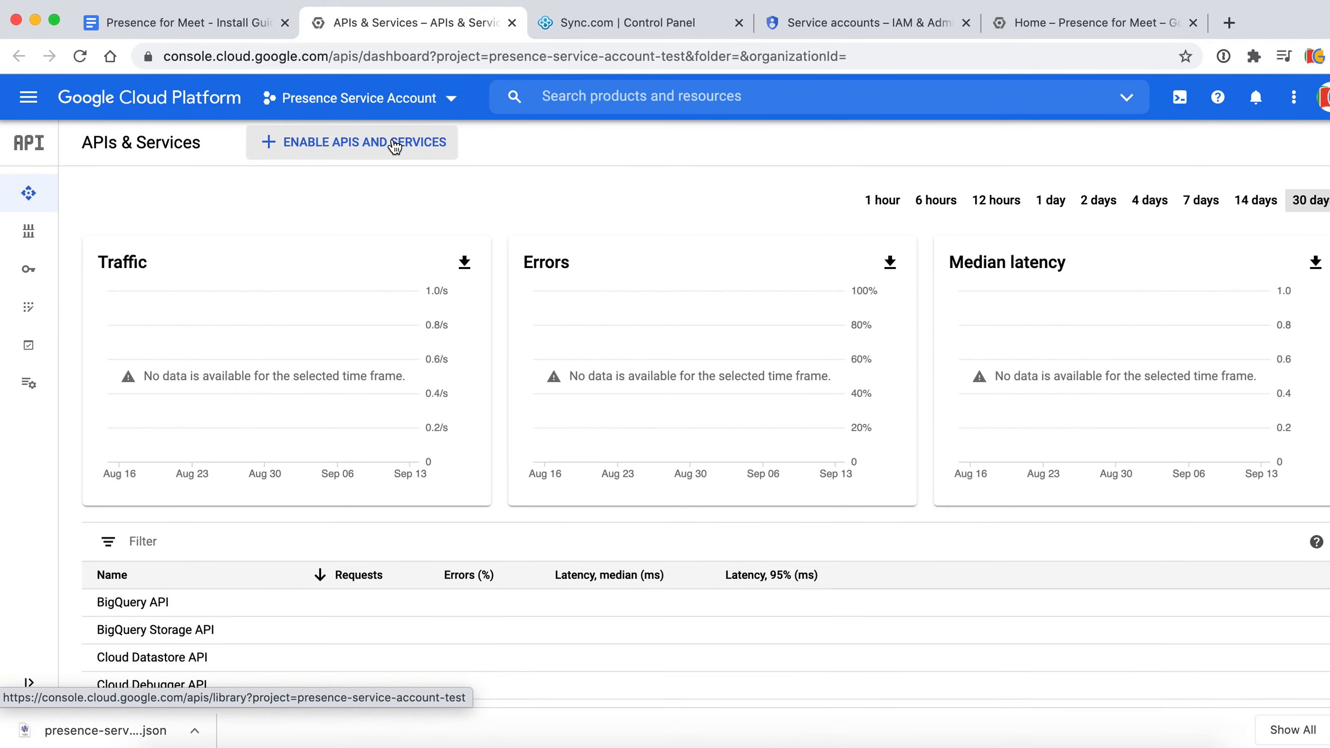
pyautogui.click(394, 145)
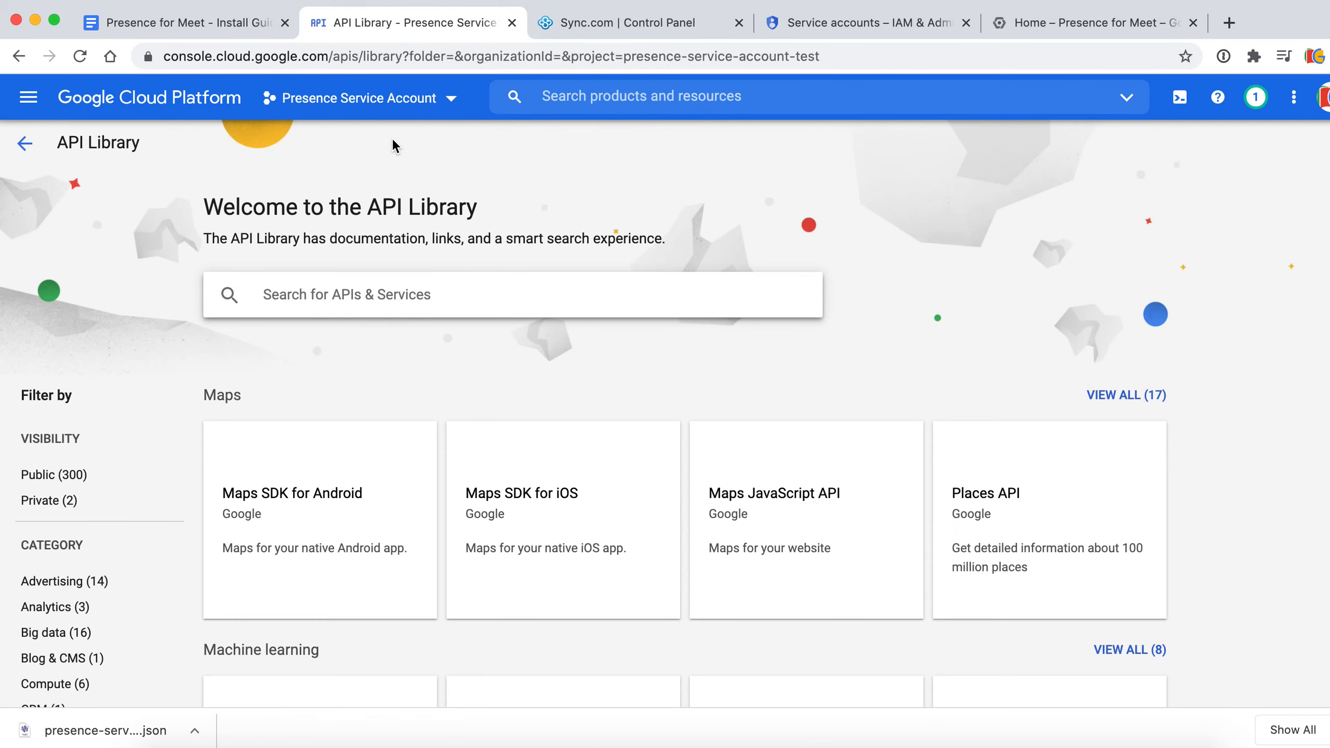
# Step: Search the API Library for "admin" and enable the Admin SDK for the Presence Service Account project
pyautogui.write('admn')
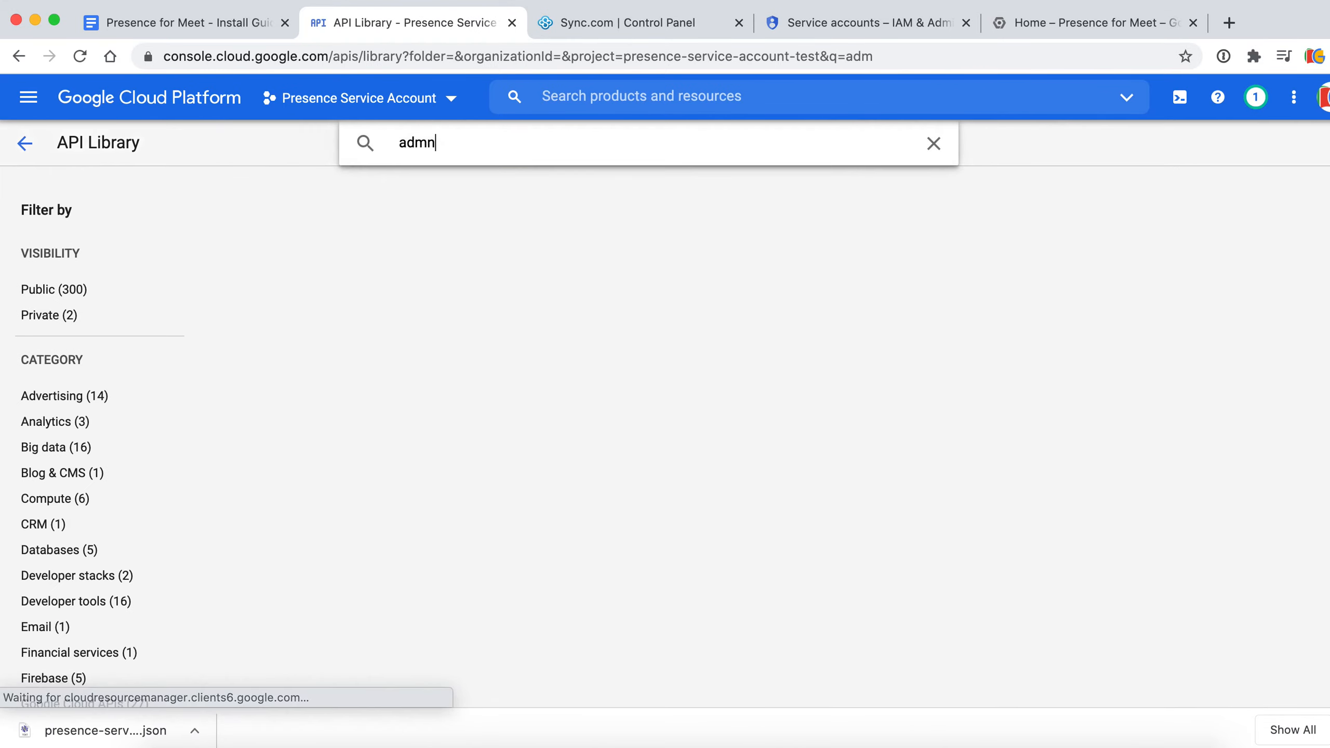
pyautogui.press('BackSpace')
pyautogui.write('insd')
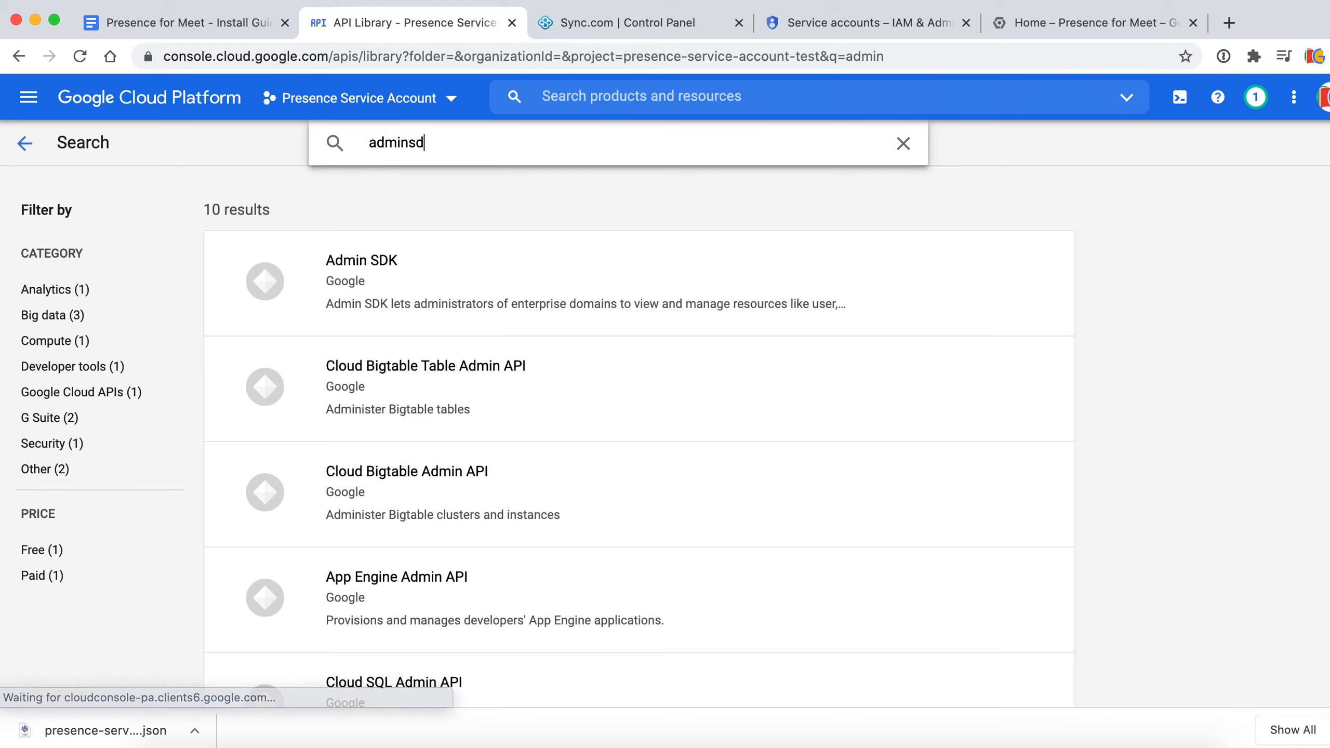
pyautogui.write('k')
pyautogui.press('BackSpace')
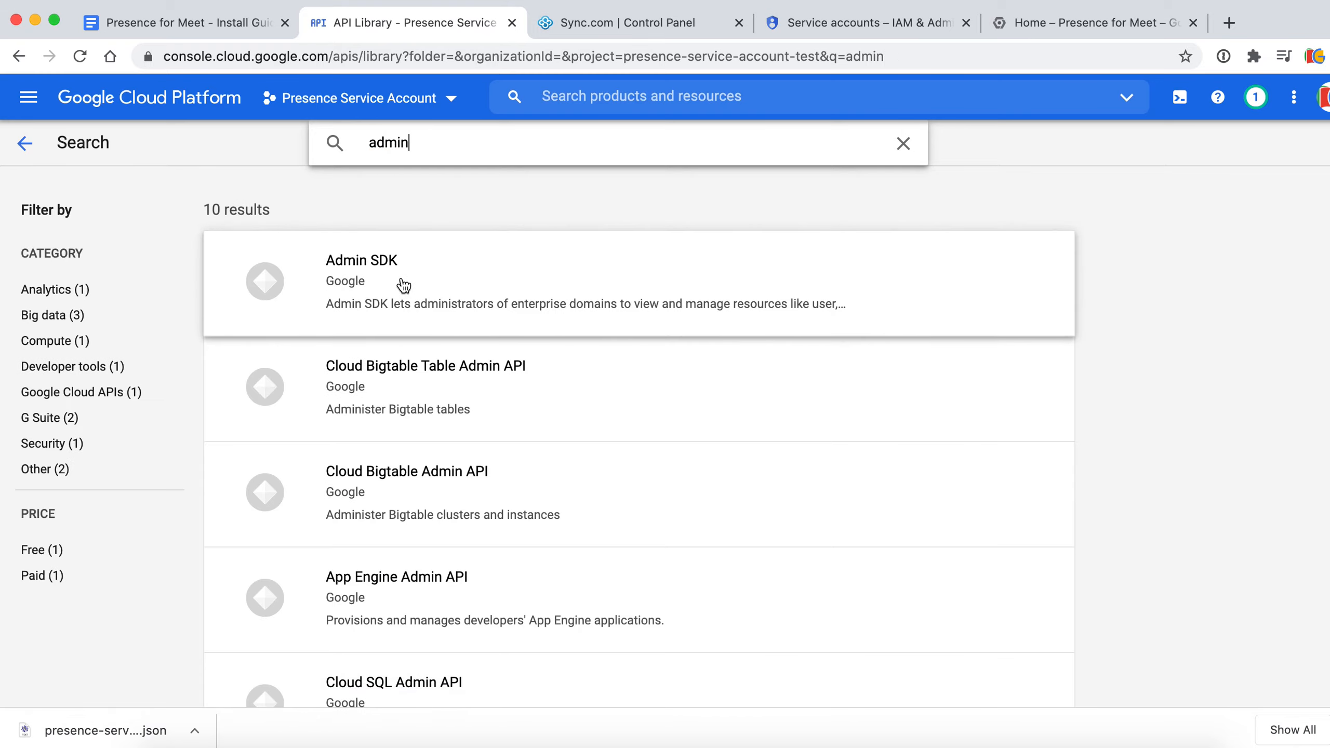
pyautogui.click(401, 282)
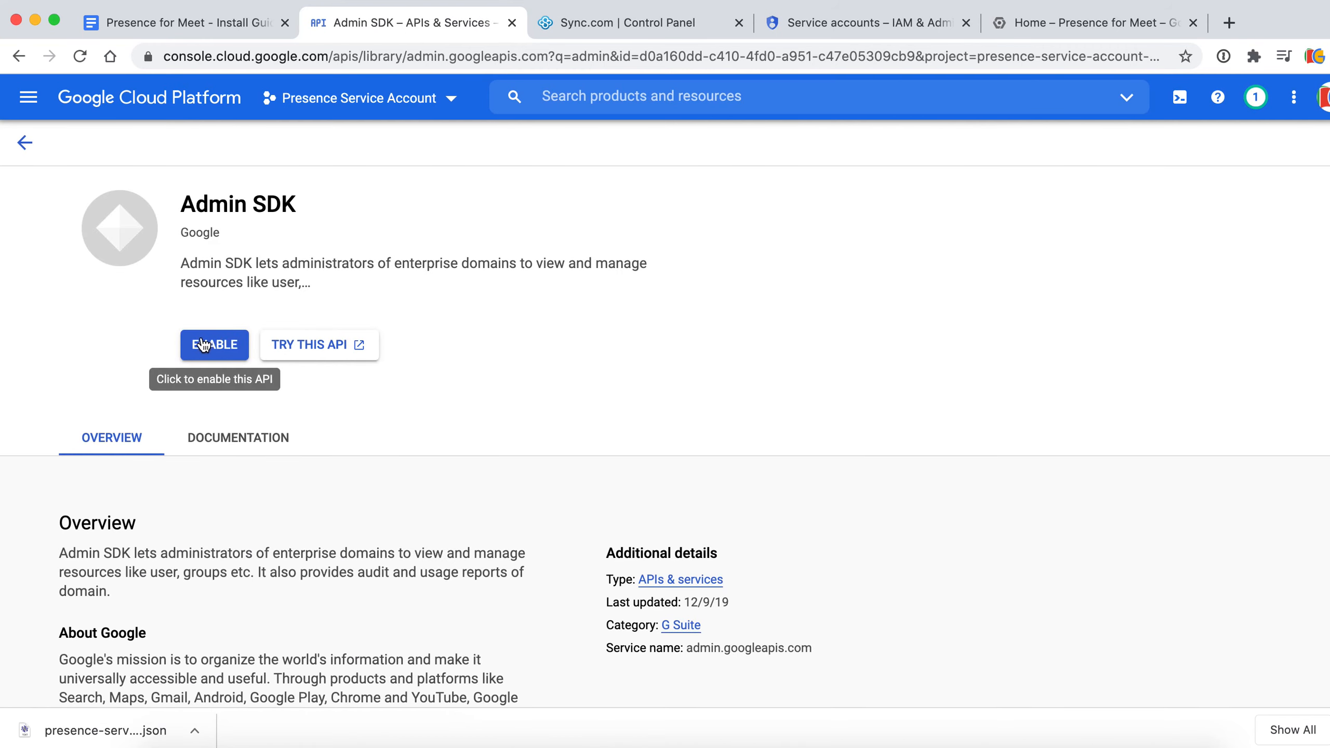
pyautogui.click(204, 350)
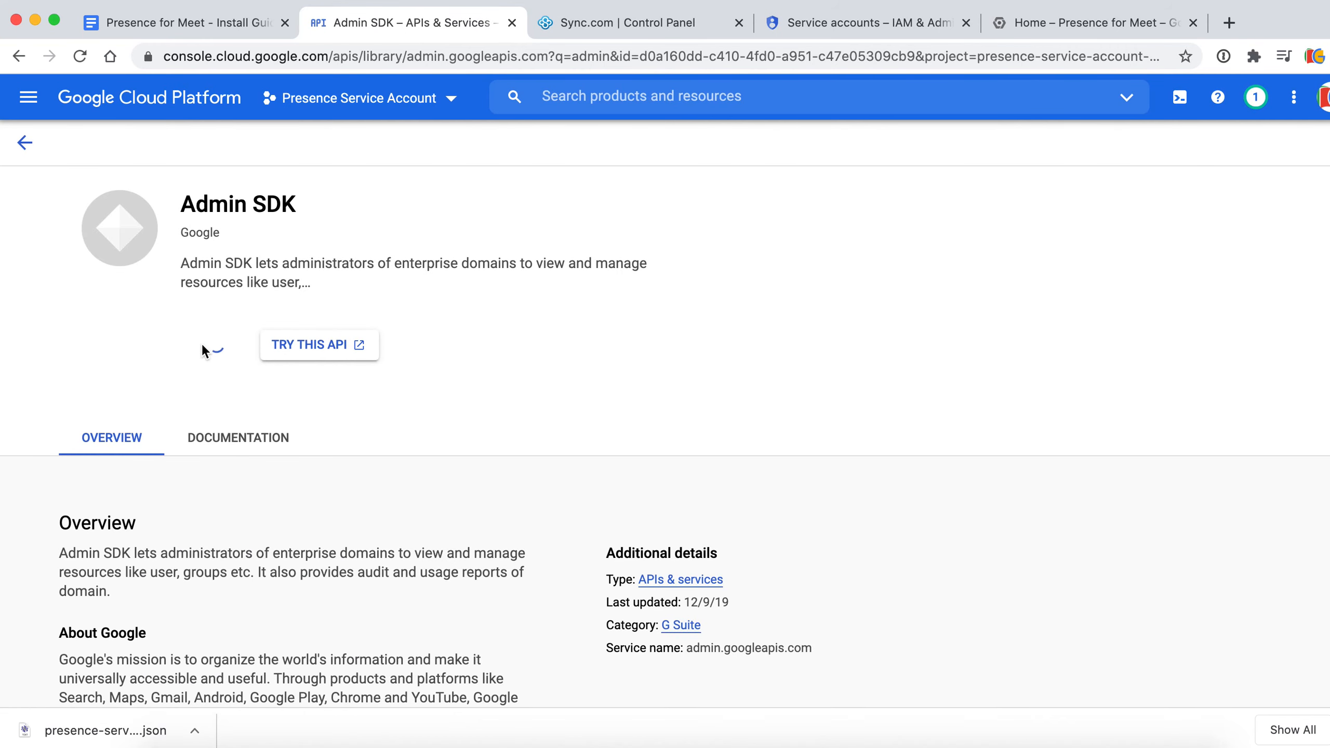
# Step: Review steps 12 to 14 of the install guide and compare the expected result screen with the Admin SDK overview
pyautogui.click(241, 23)
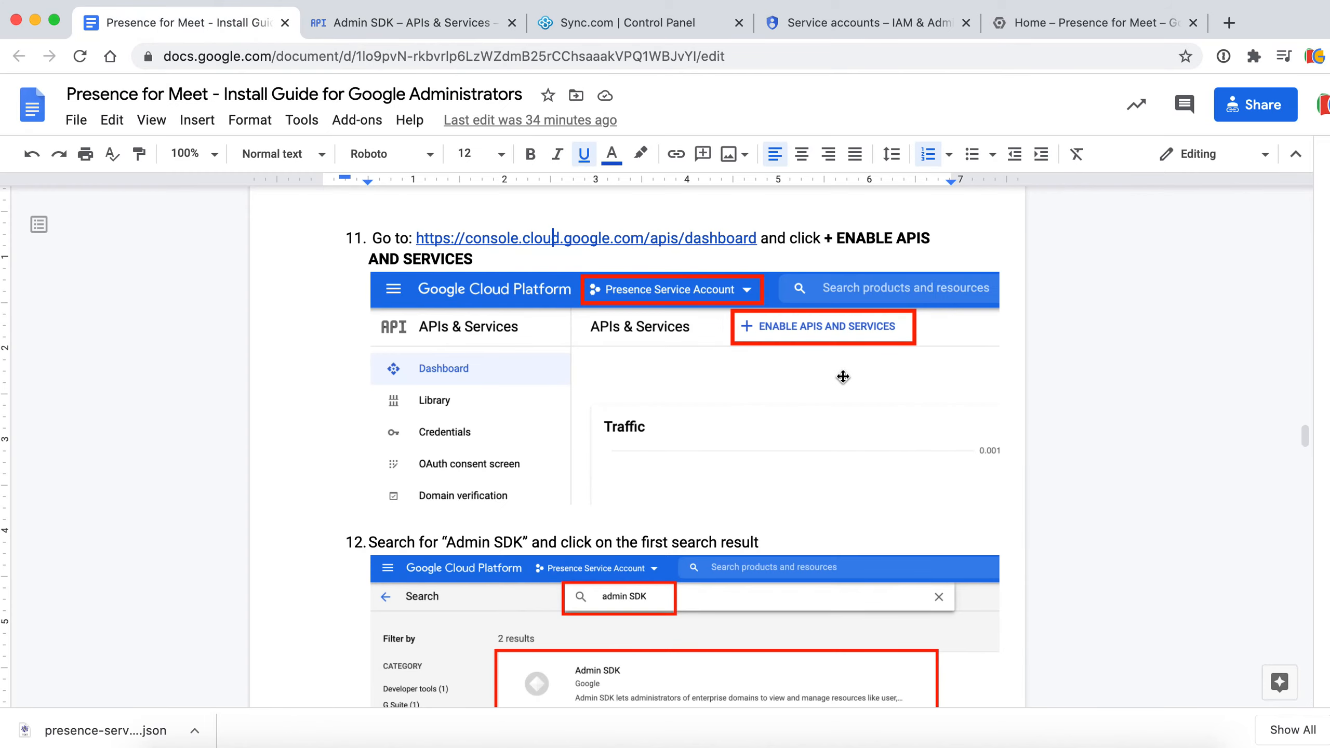
pyautogui.scroll(-4, 776, 436)
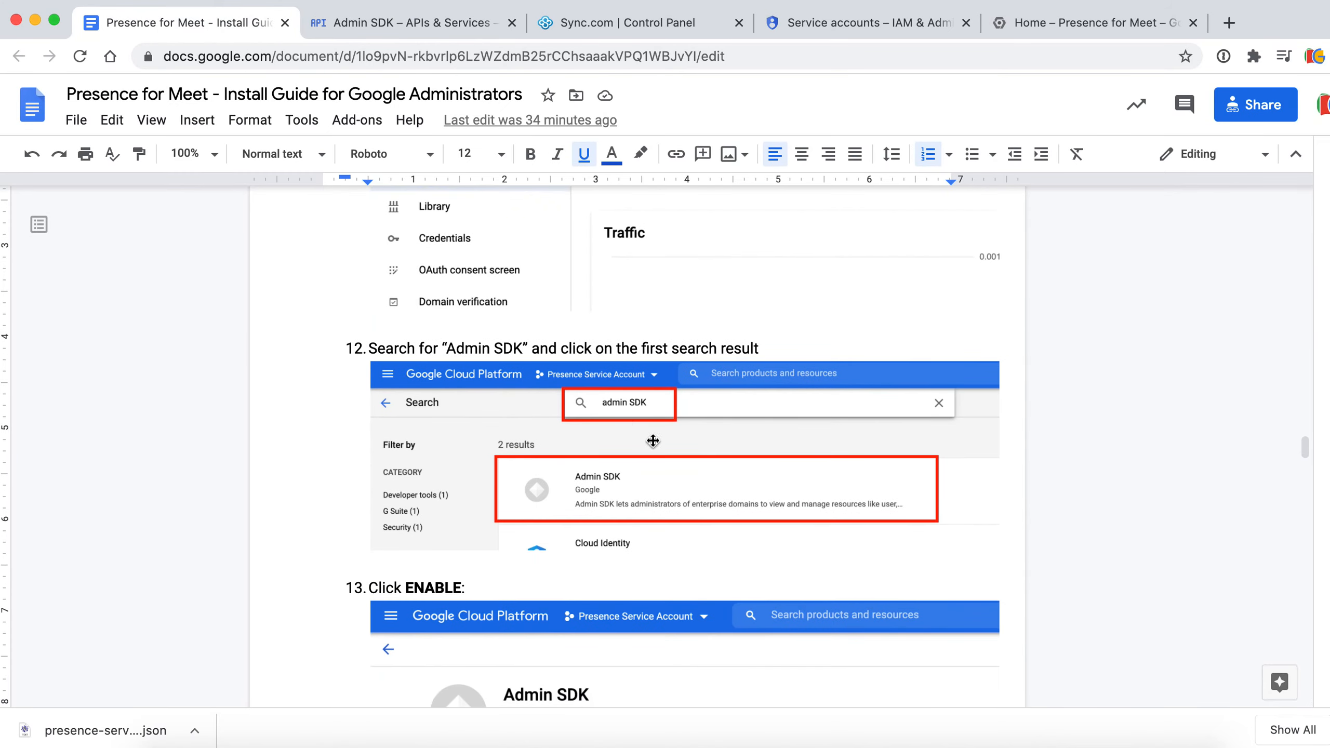
pyautogui.scroll(-6, 662, 427)
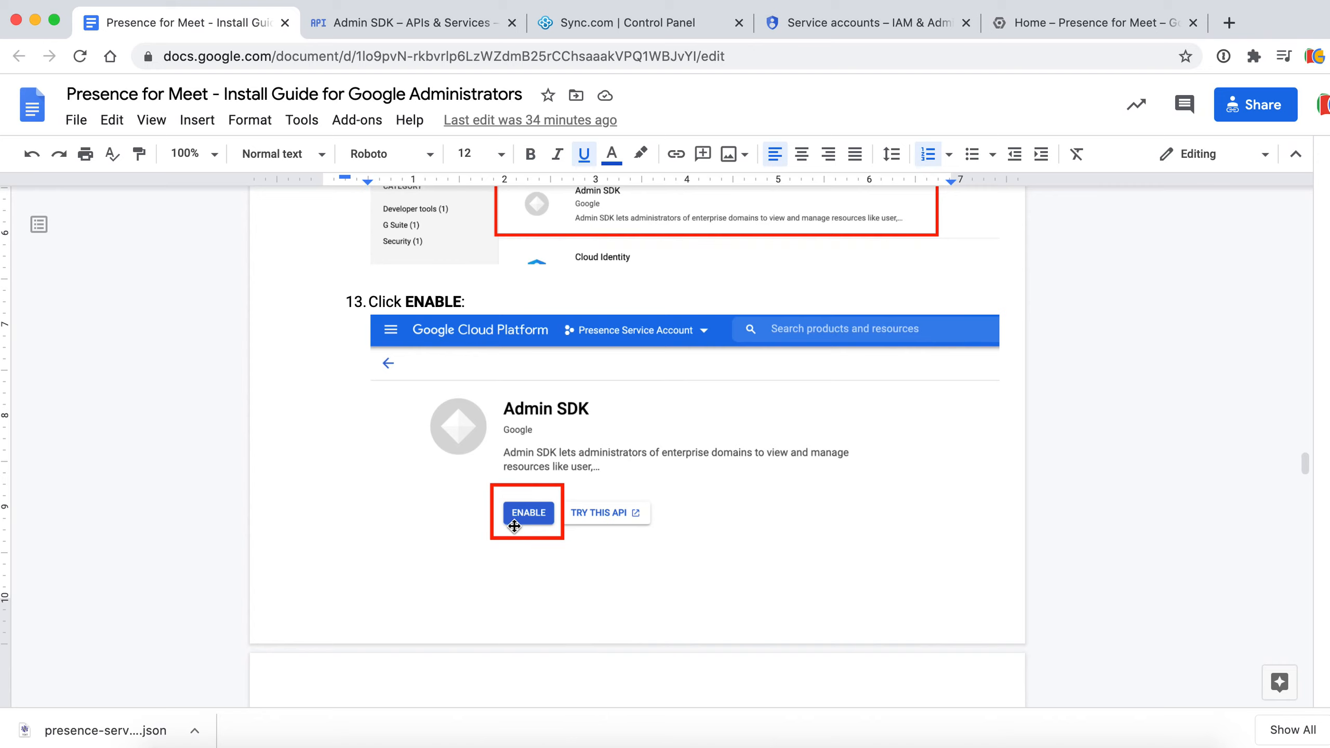
pyautogui.scroll(-8, 713, 538)
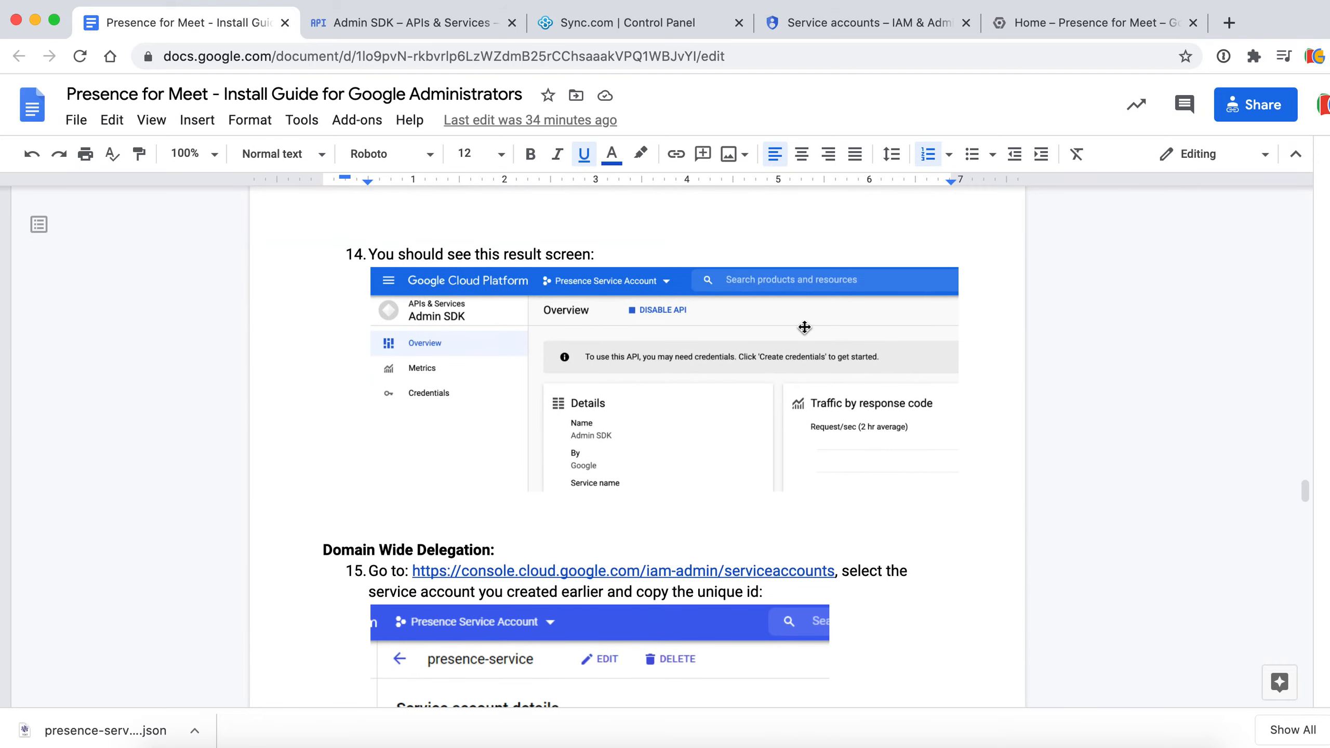
pyautogui.click(430, 21)
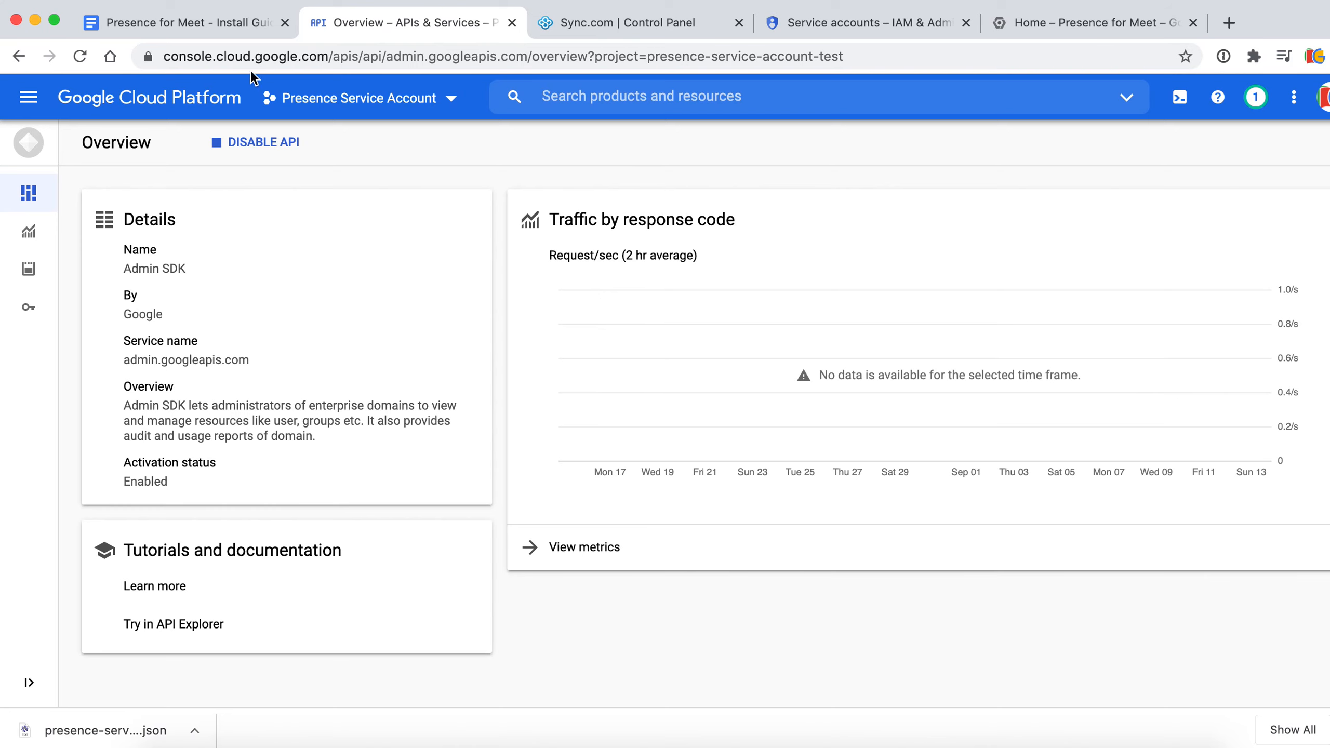
# Step: Open the service accounts page from step 15 of the install guide and select the Presence Service Account project
pyautogui.click(251, 26)
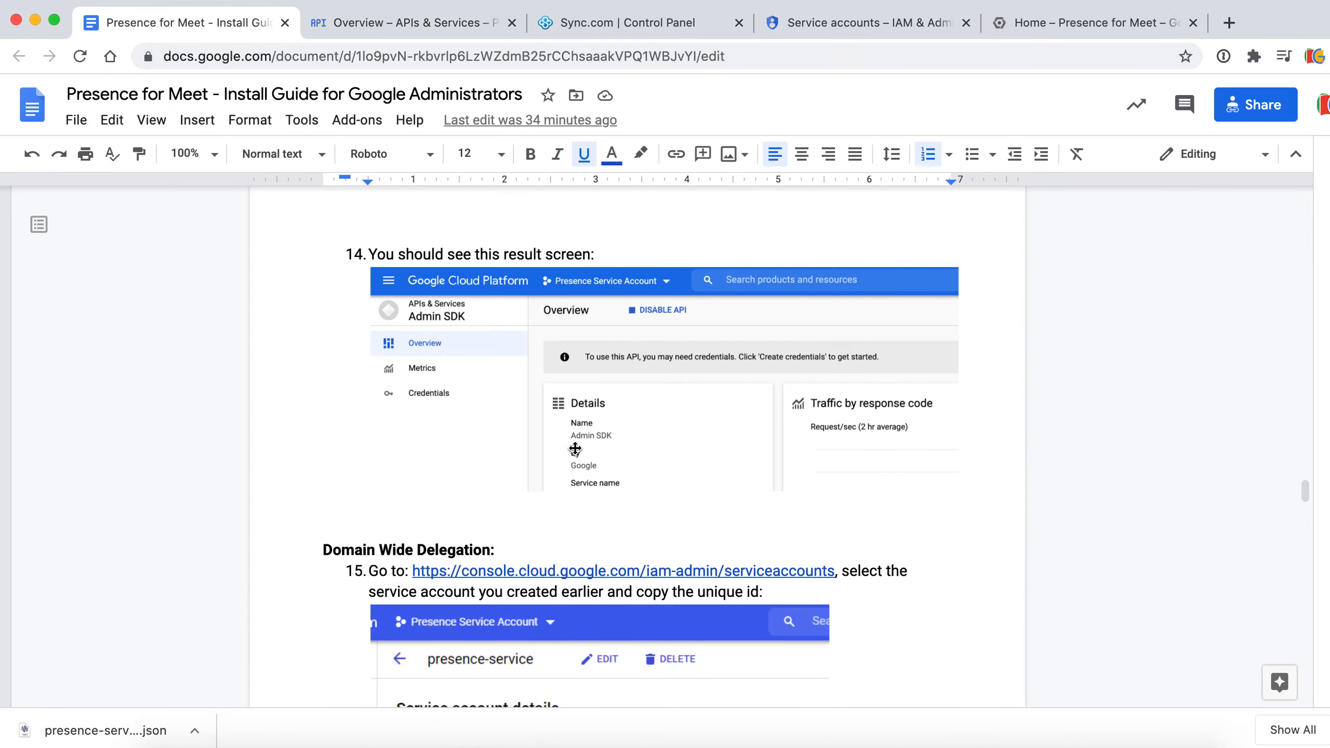
pyautogui.scroll(-6, 575, 449)
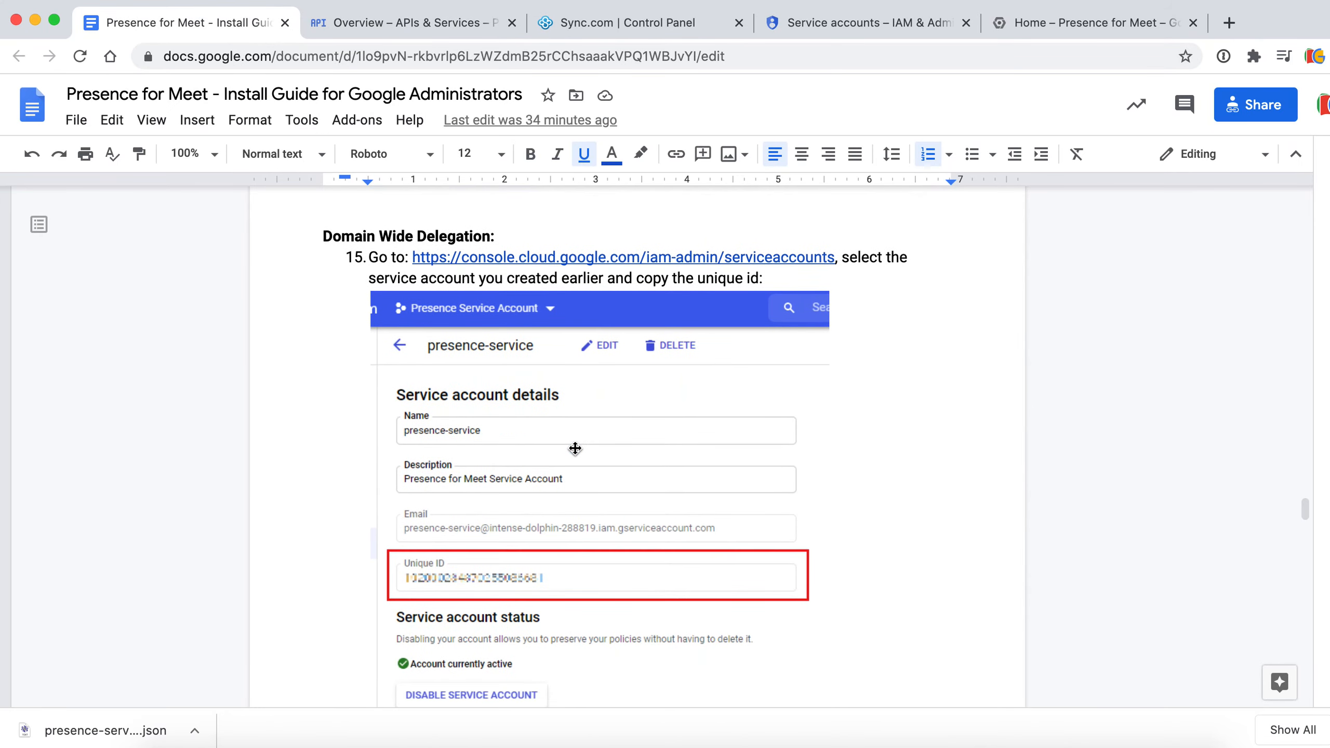
pyautogui.click(636, 255)
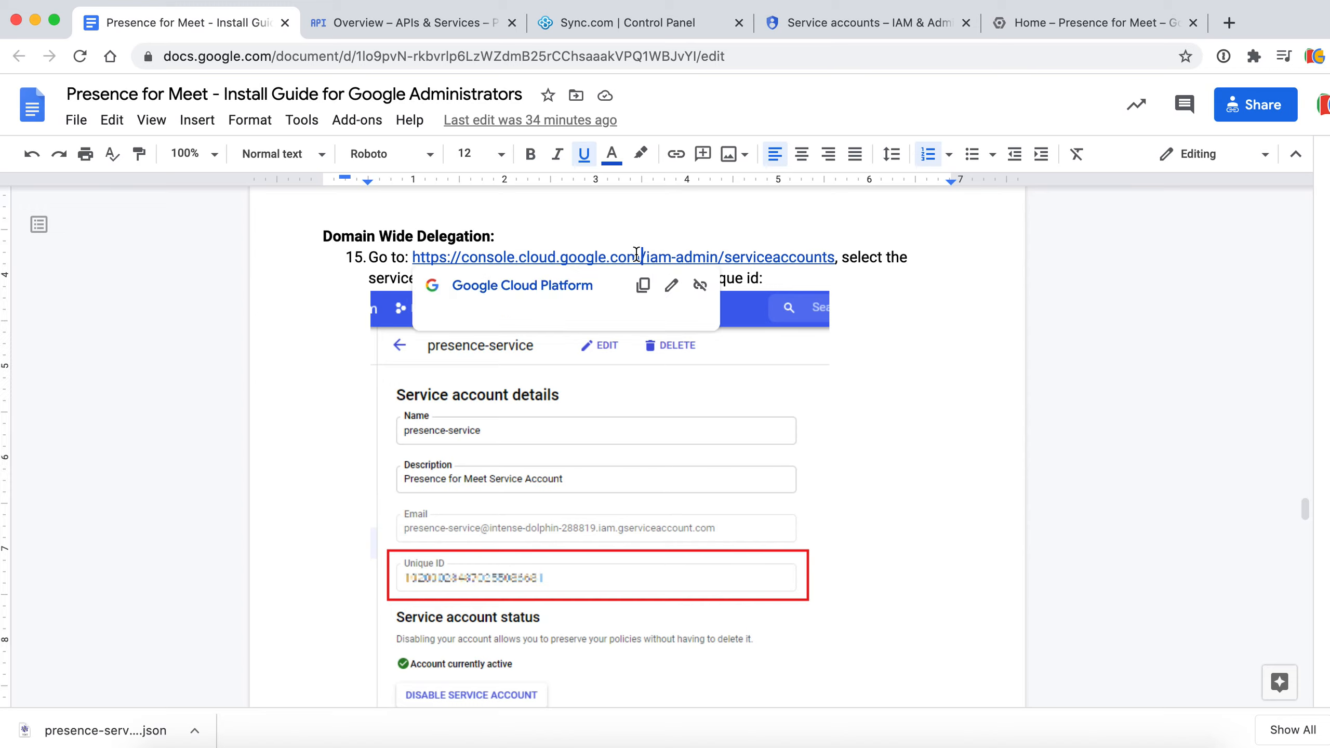
pyautogui.click(575, 288)
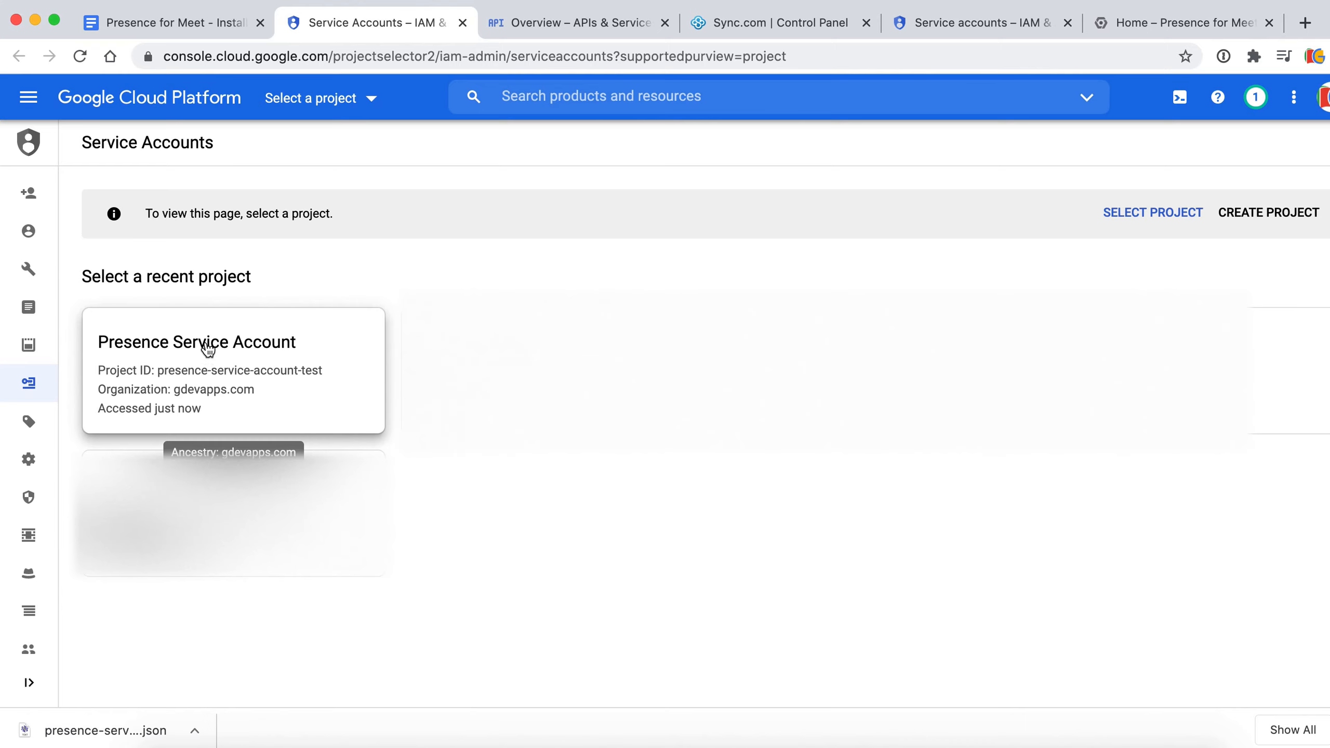
pyautogui.click(207, 349)
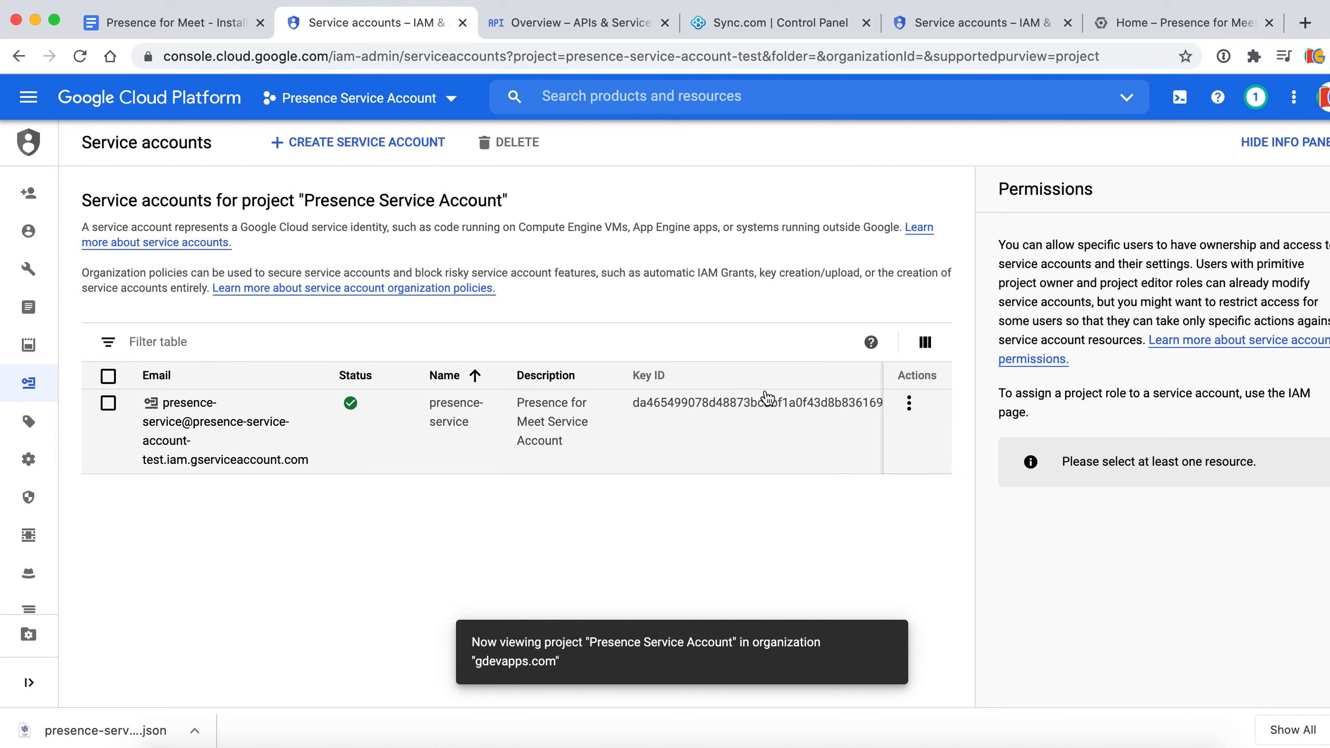
# Step: Check step 15 of the install guide, then open the presence-service account's details and copy its Unique ID
pyautogui.click(217, 27)
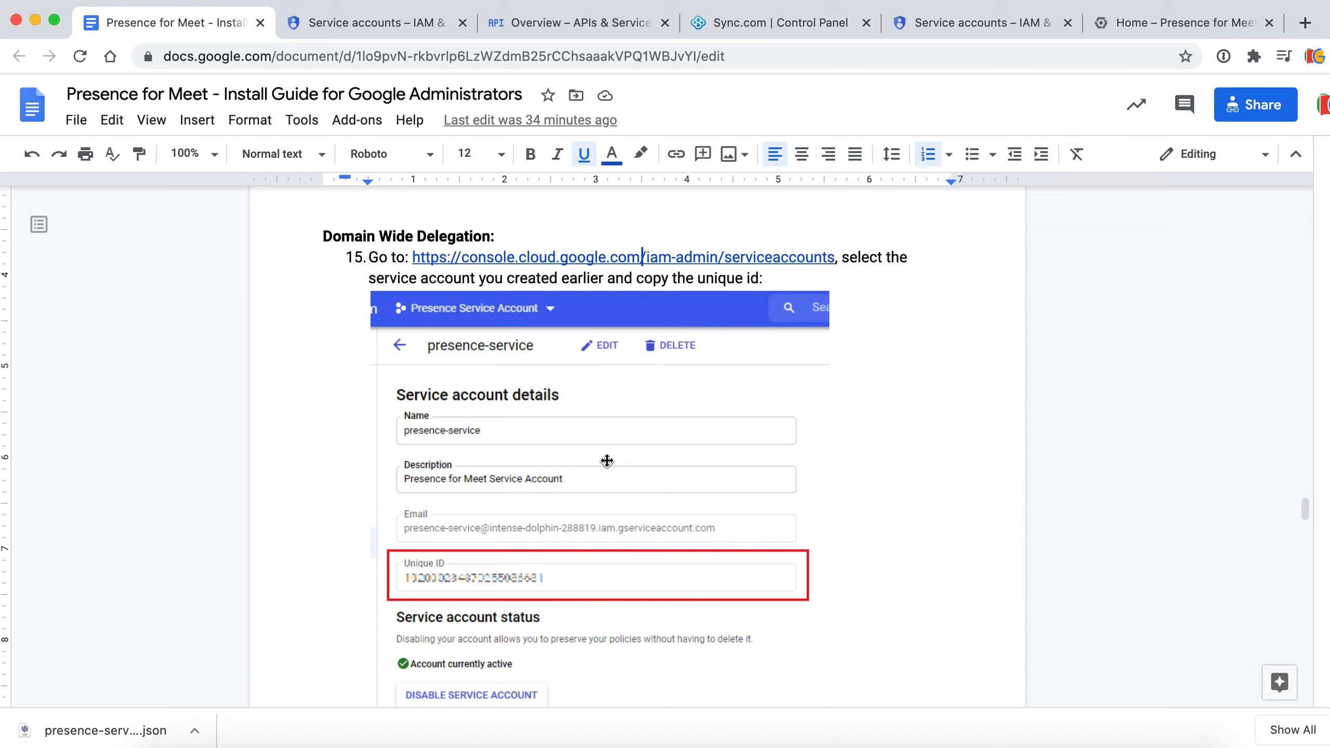
pyautogui.scroll(-2, 607, 460)
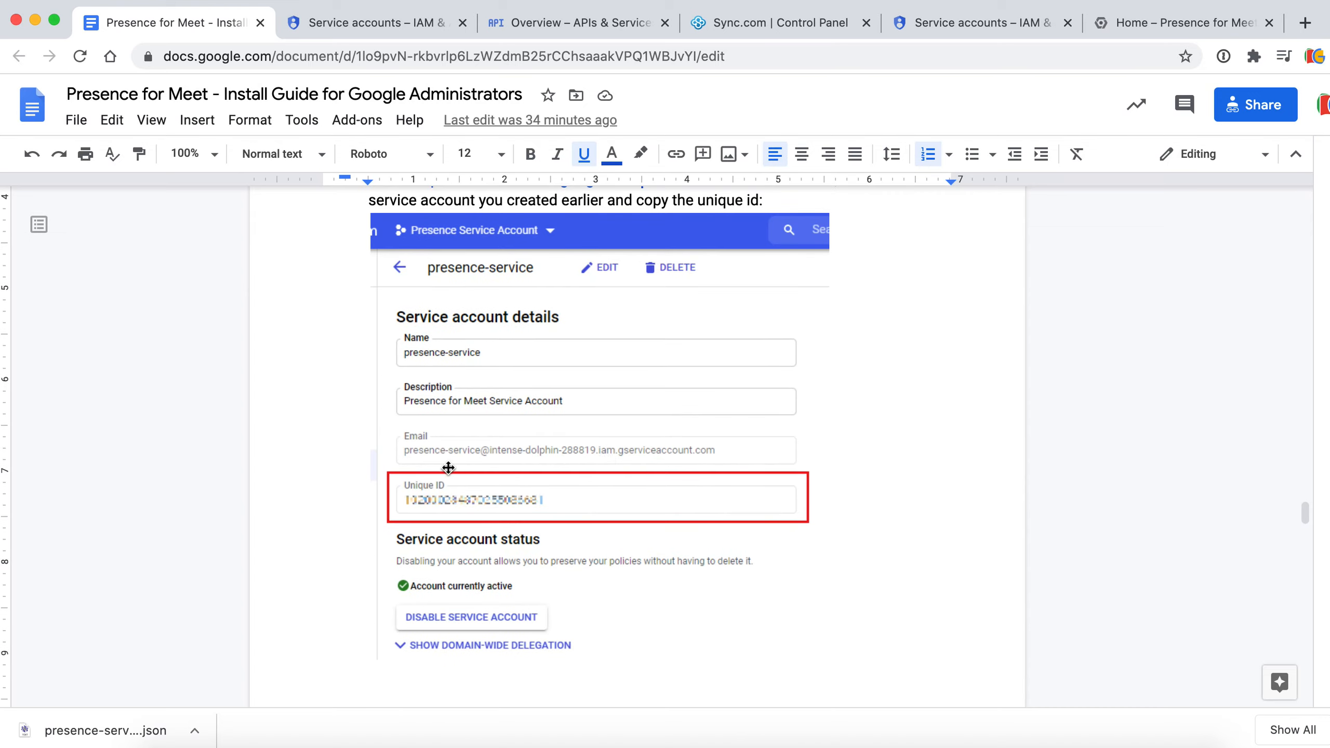
pyautogui.click(387, 23)
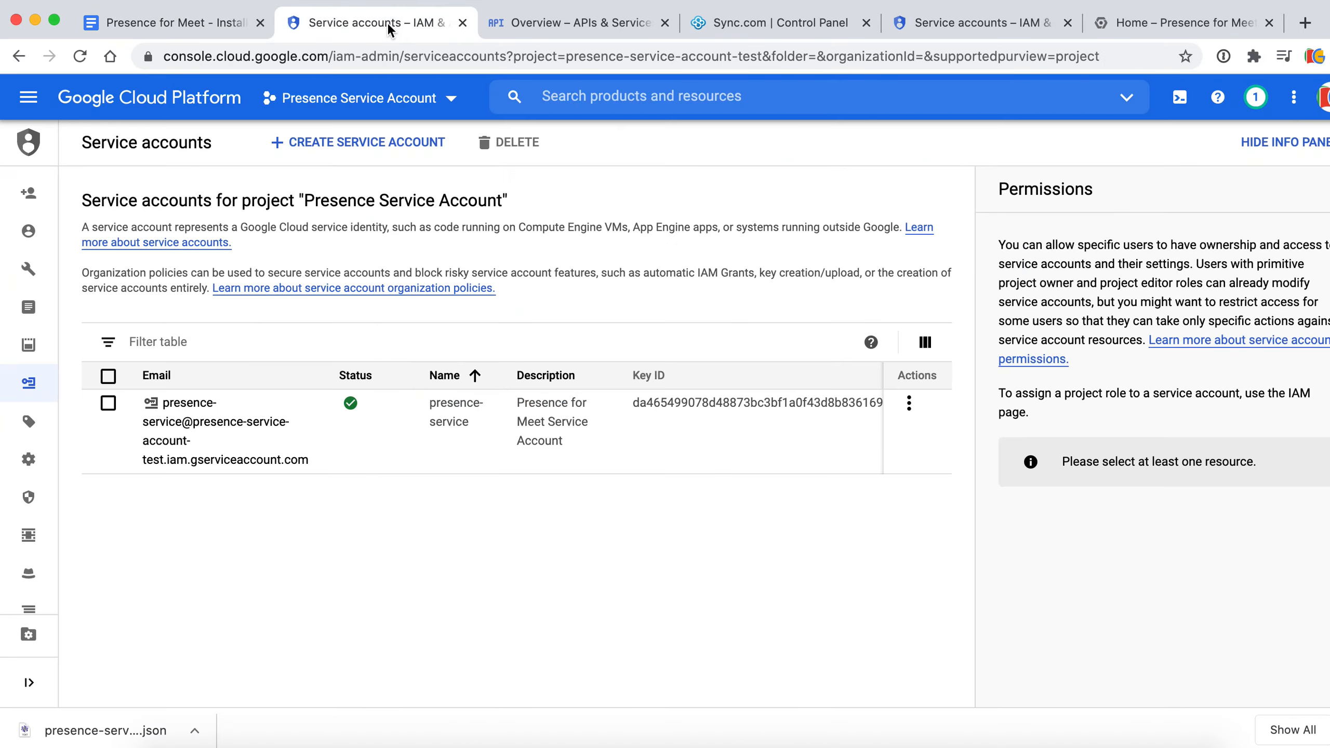
pyautogui.click(204, 438)
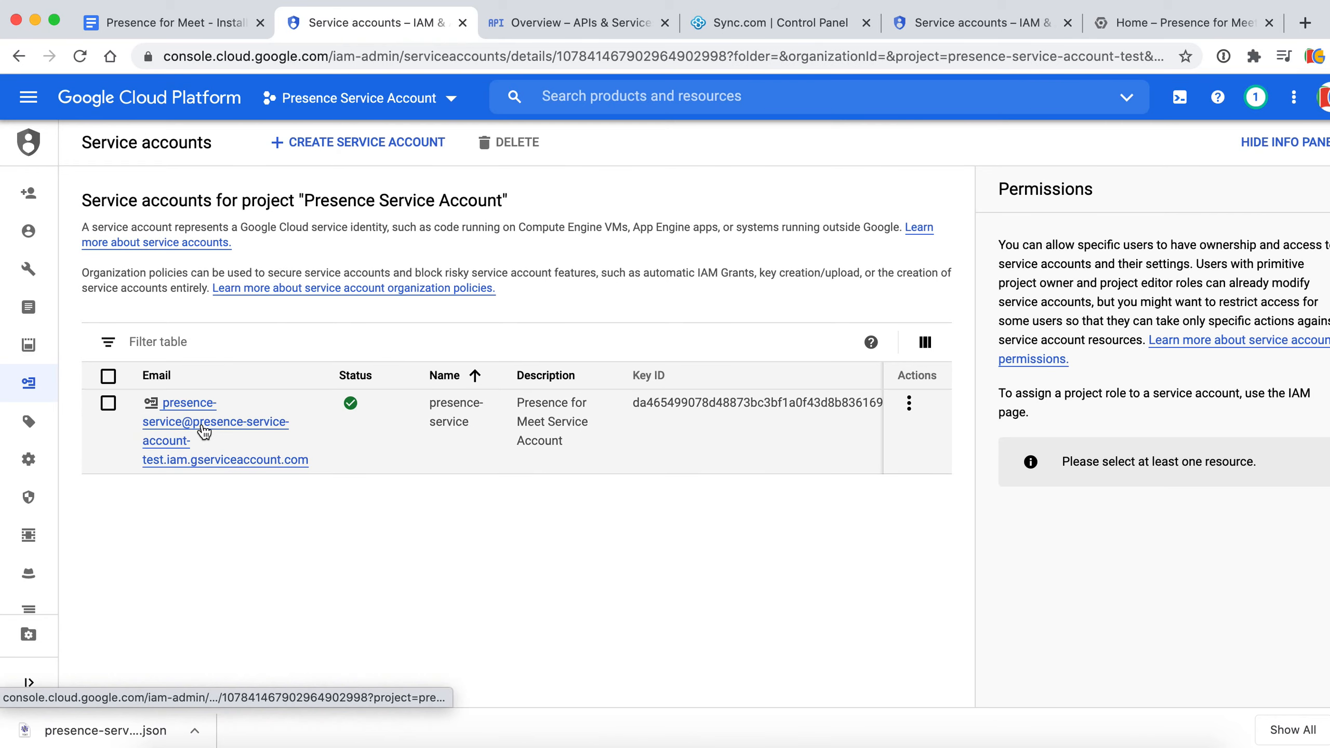
pyautogui.moveTo(250, 424); pyautogui.dragTo(98, 434)
pyautogui.press('super+c')
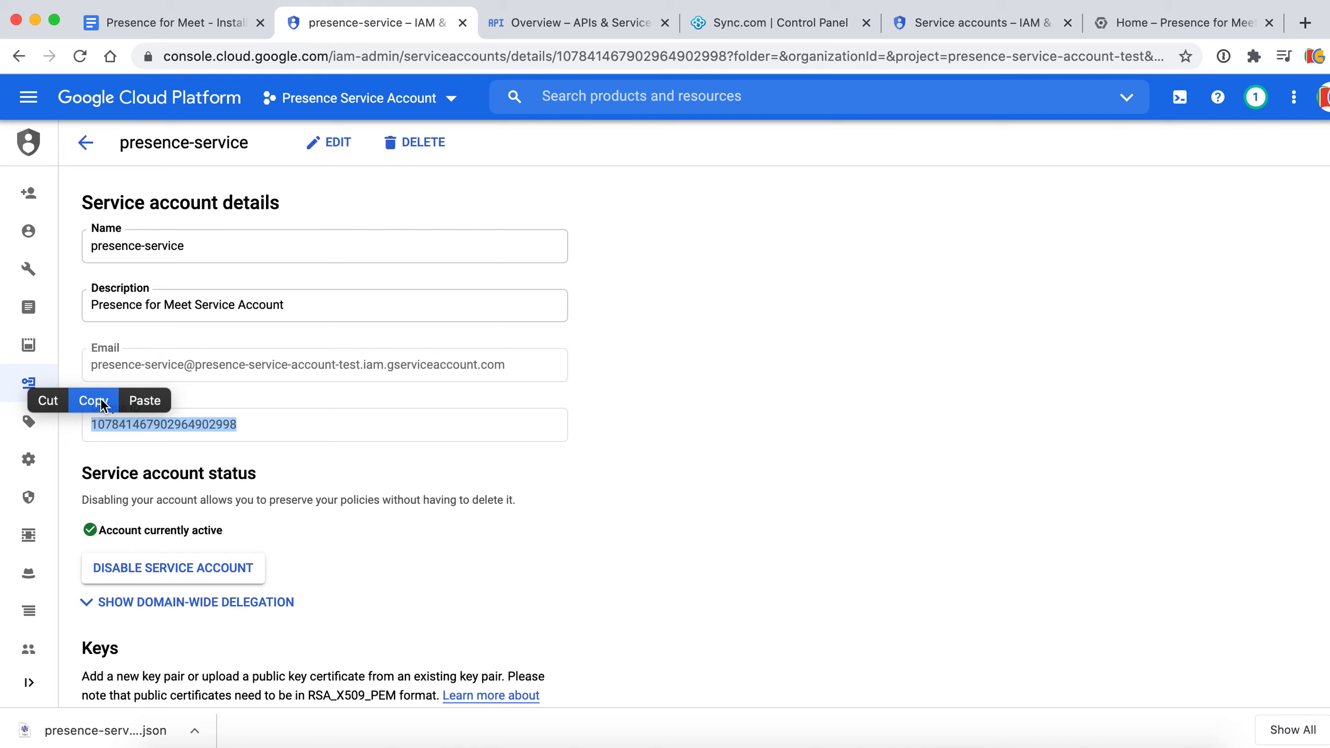
pyautogui.click(103, 403)
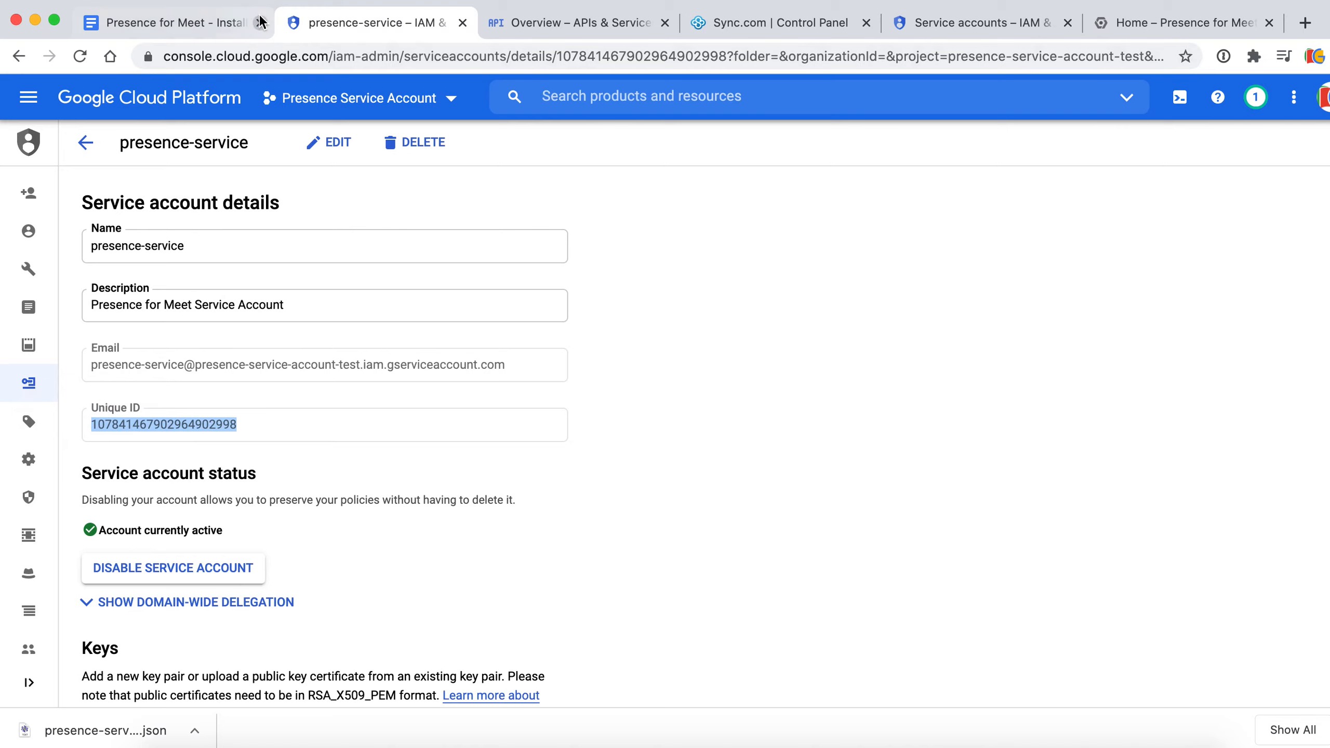
# Step: Find steps 16 to 18 in the install guide and paste the copied Unique ID on a new line of the untitled text note
pyautogui.click(225, 23)
pyautogui.scroll(-5, 634, 490)
pyautogui.scroll(-3, 640, 494)
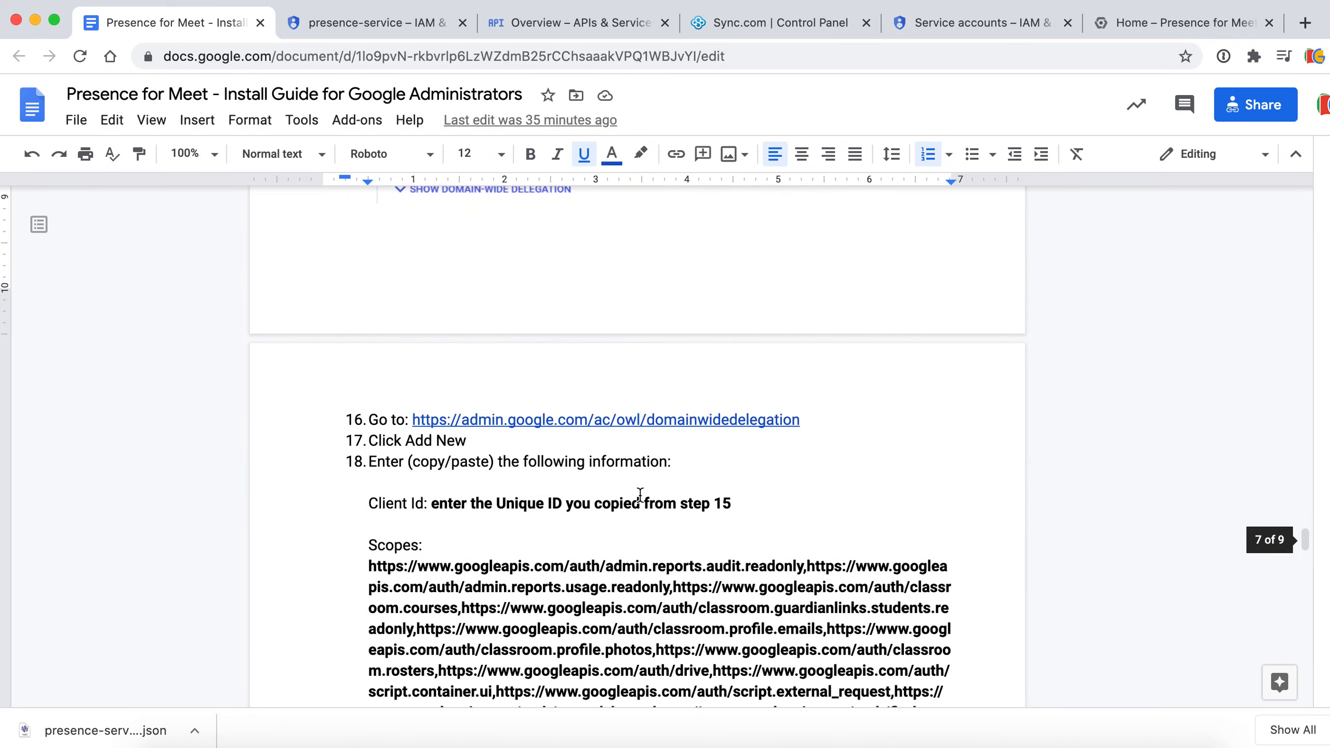
pyautogui.click(959, 746)
pyautogui.click(977, 278)
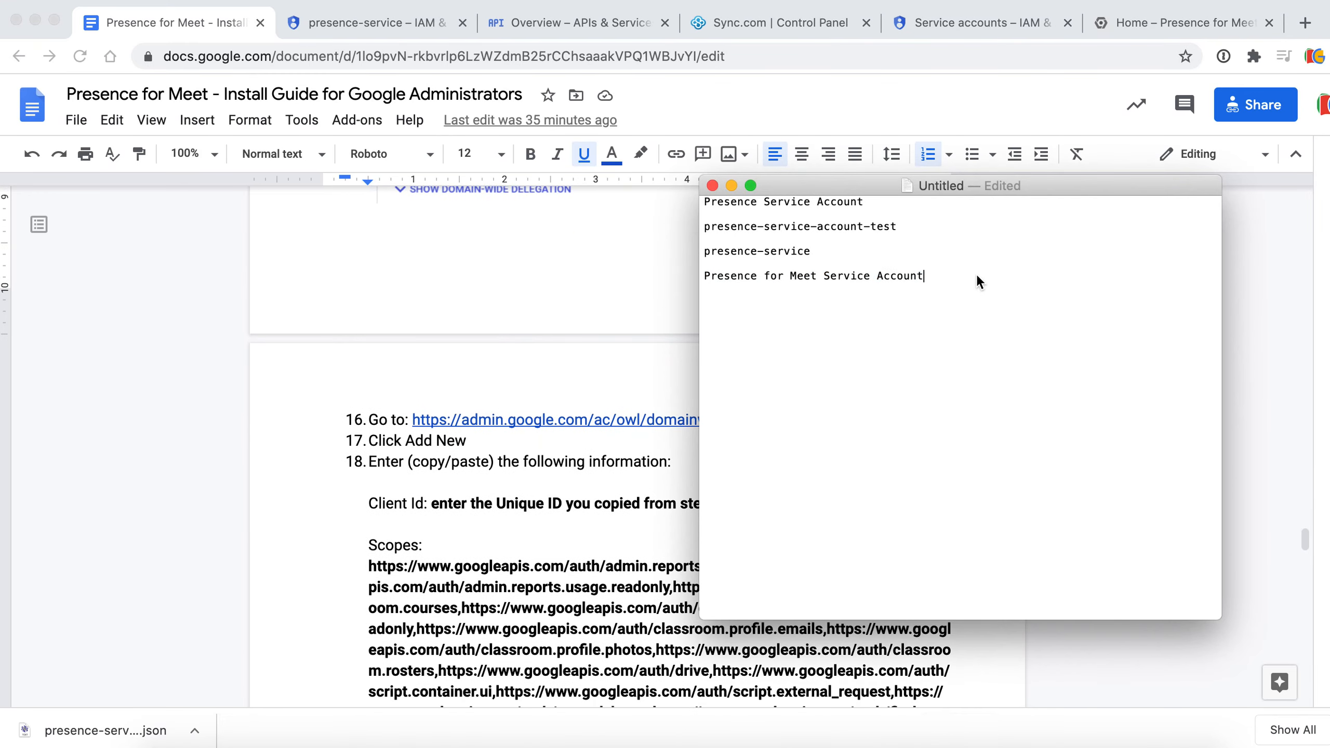
pyautogui.press('Return')
pyautogui.press('super+v')
pyautogui.click(572, 530)
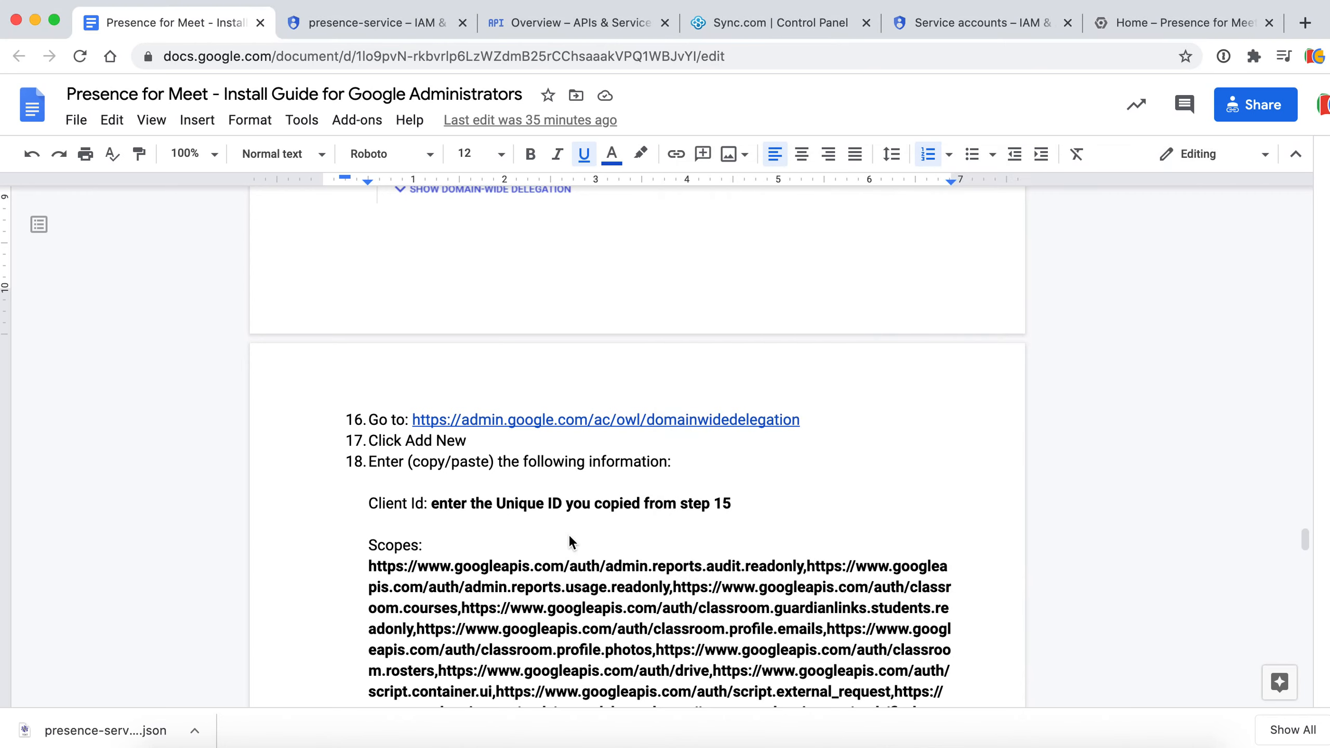
# Step: Open the domain-wide delegation page from step 16 of the guide and start a new API client with the copied Unique ID as Client ID
pyautogui.click(580, 416)
pyautogui.click(556, 444)
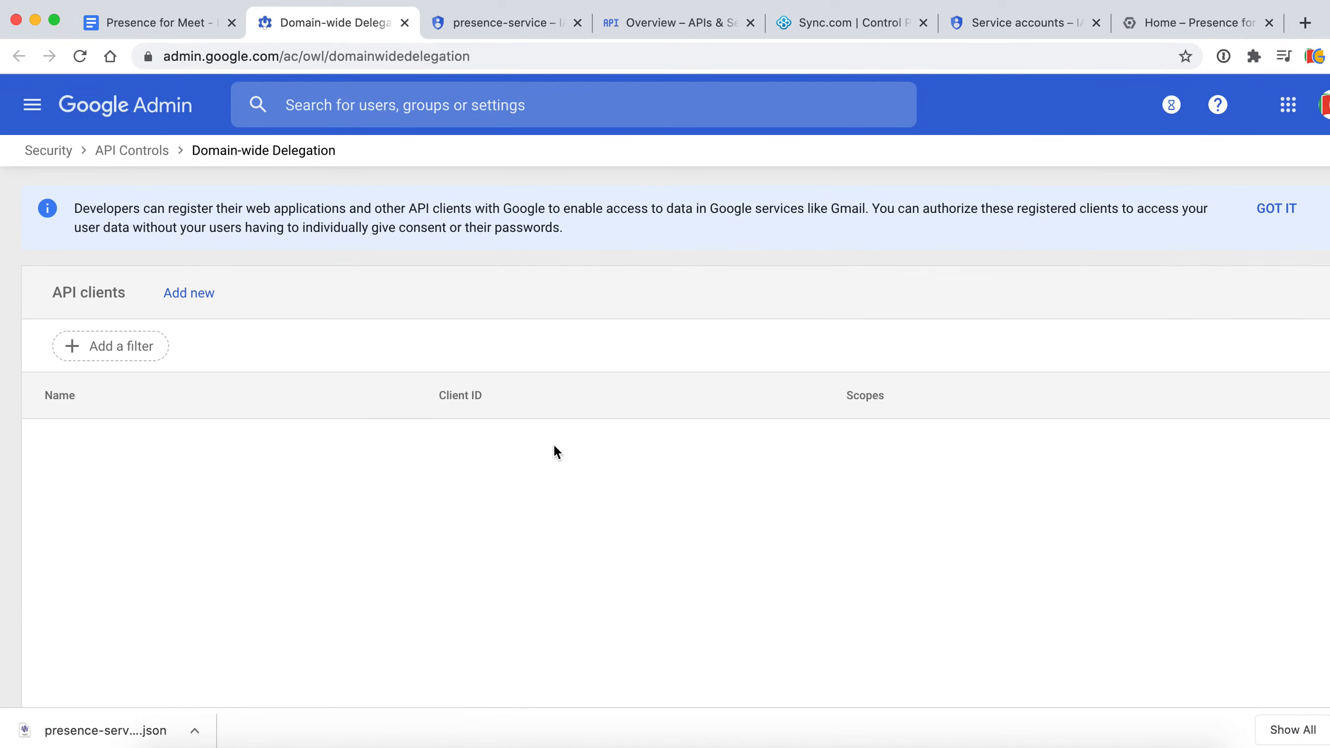
pyautogui.click(195, 291)
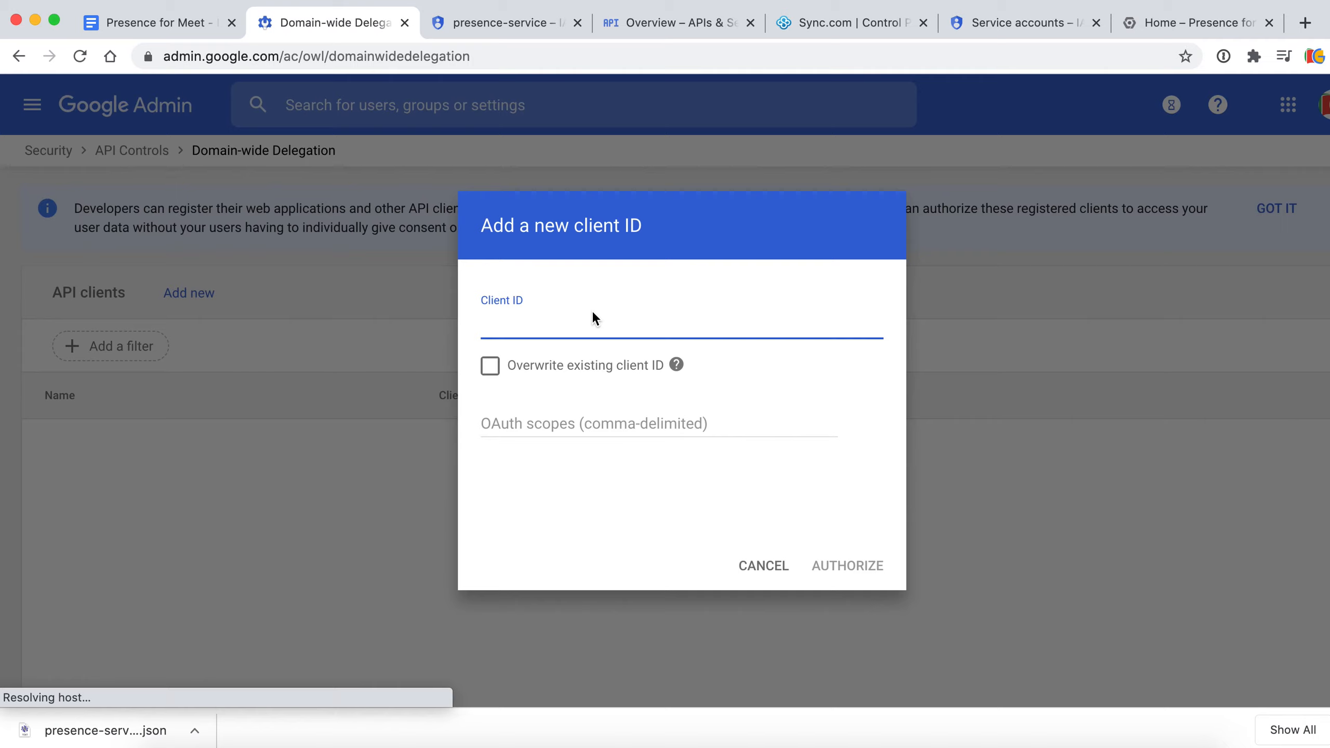
pyautogui.press('super+v')
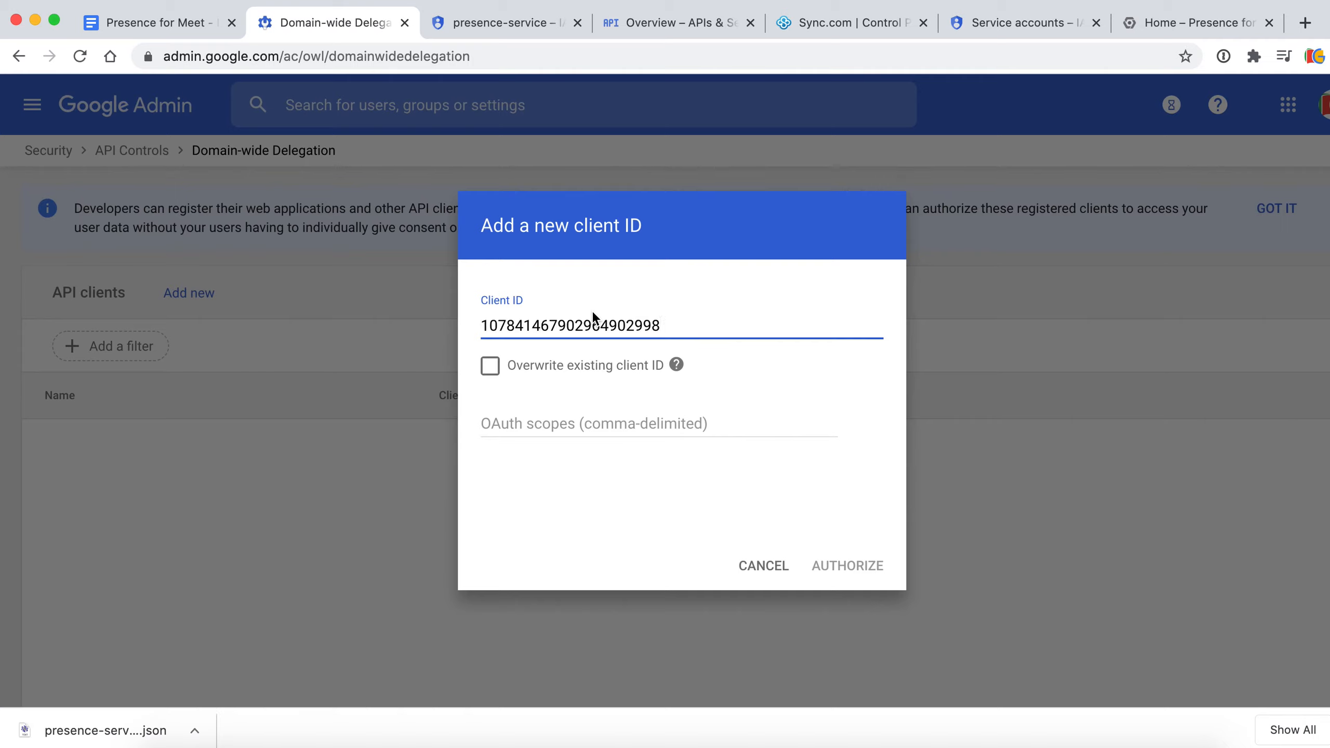
# Step: Copy the full scope list from step 18 of the guide into the new client's OAuth scopes and authorize the client
pyautogui.click(555, 423)
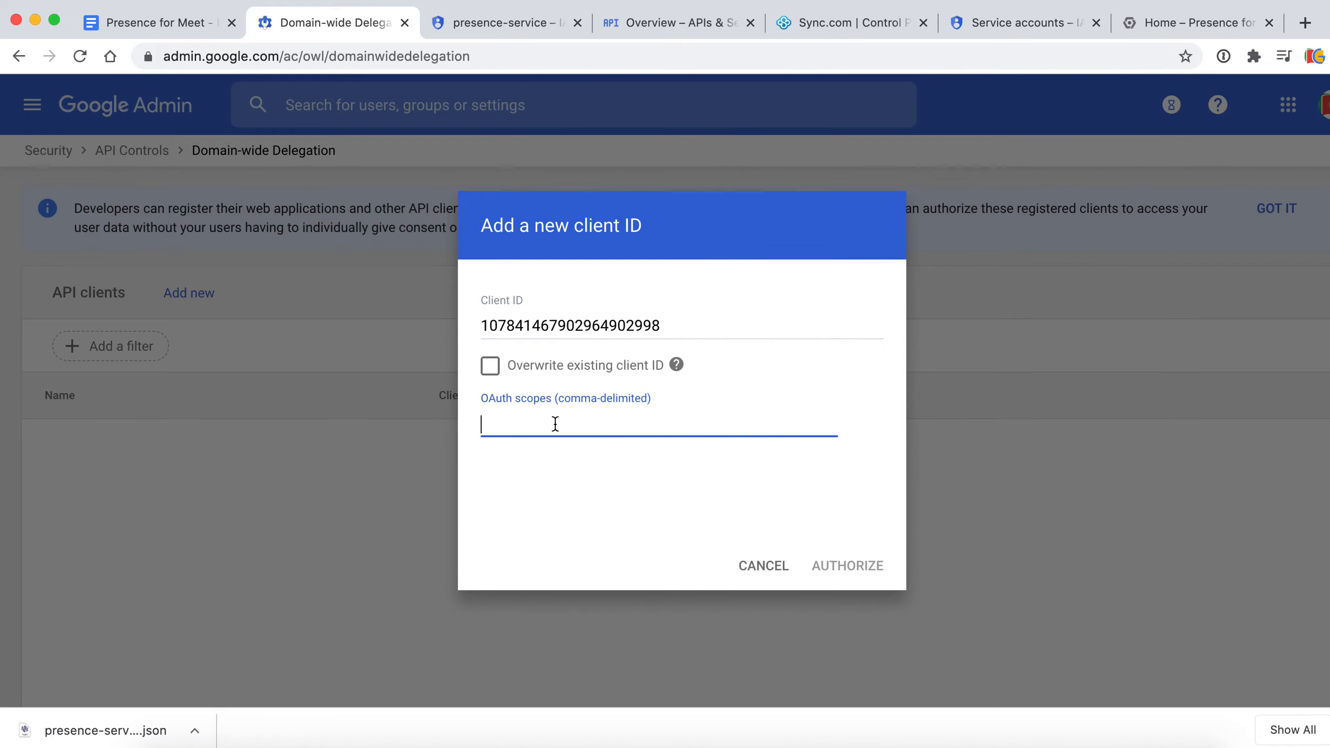
pyautogui.click(182, 19)
pyautogui.scroll(-4, 378, 320)
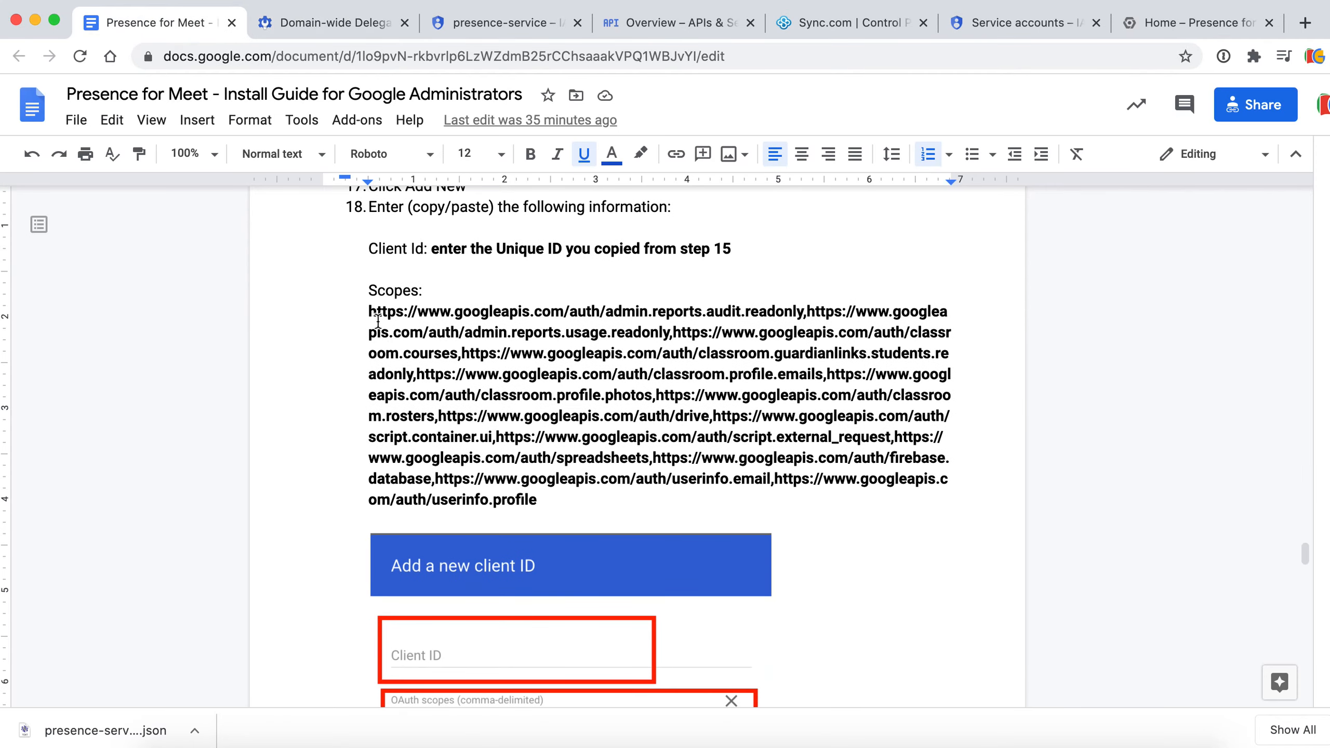
pyautogui.moveTo(369, 312); pyautogui.dragTo(539, 502)
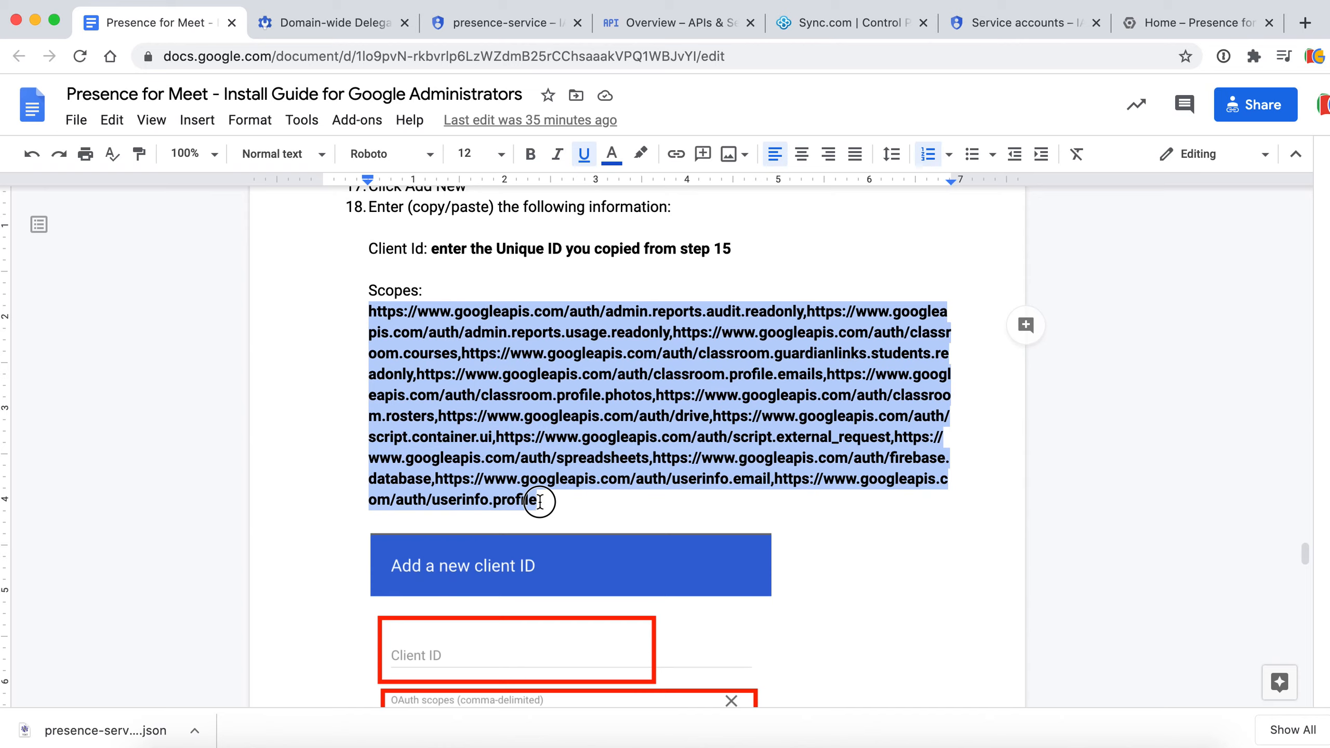
pyautogui.click(538, 526)
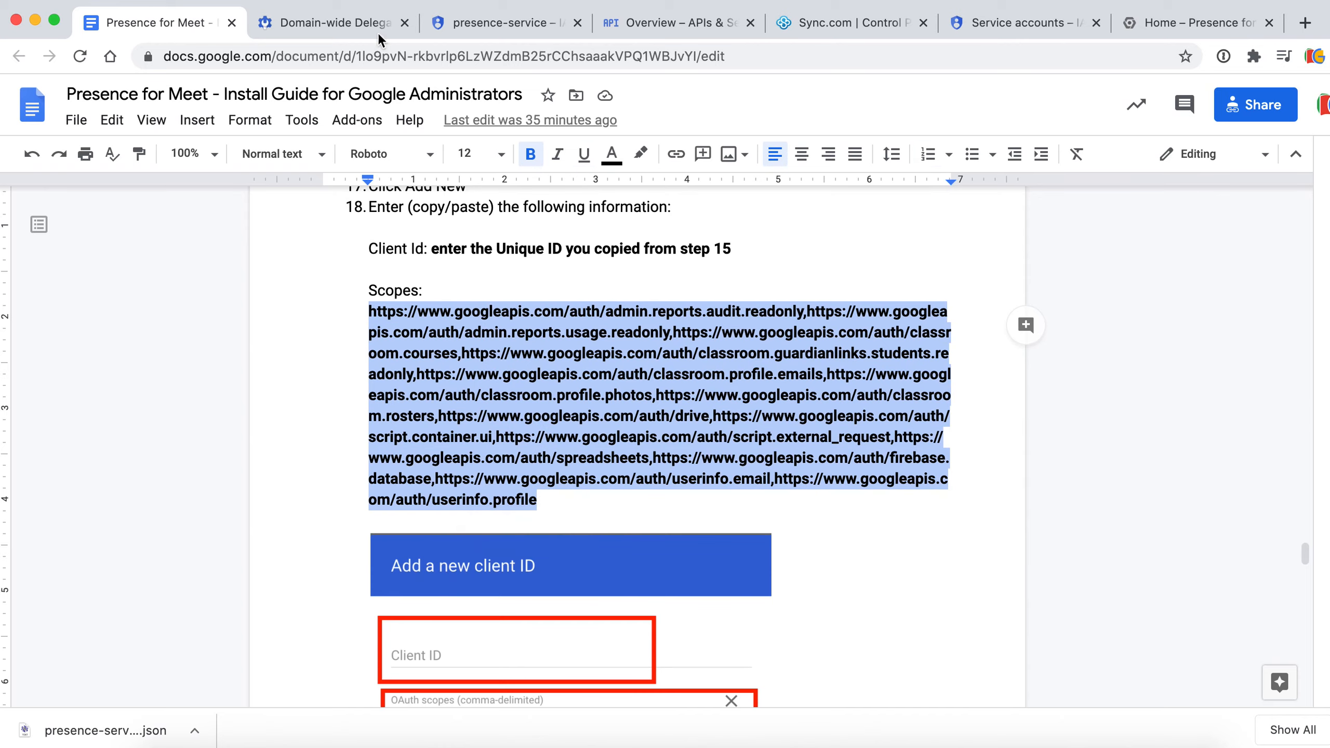
pyautogui.click(381, 37)
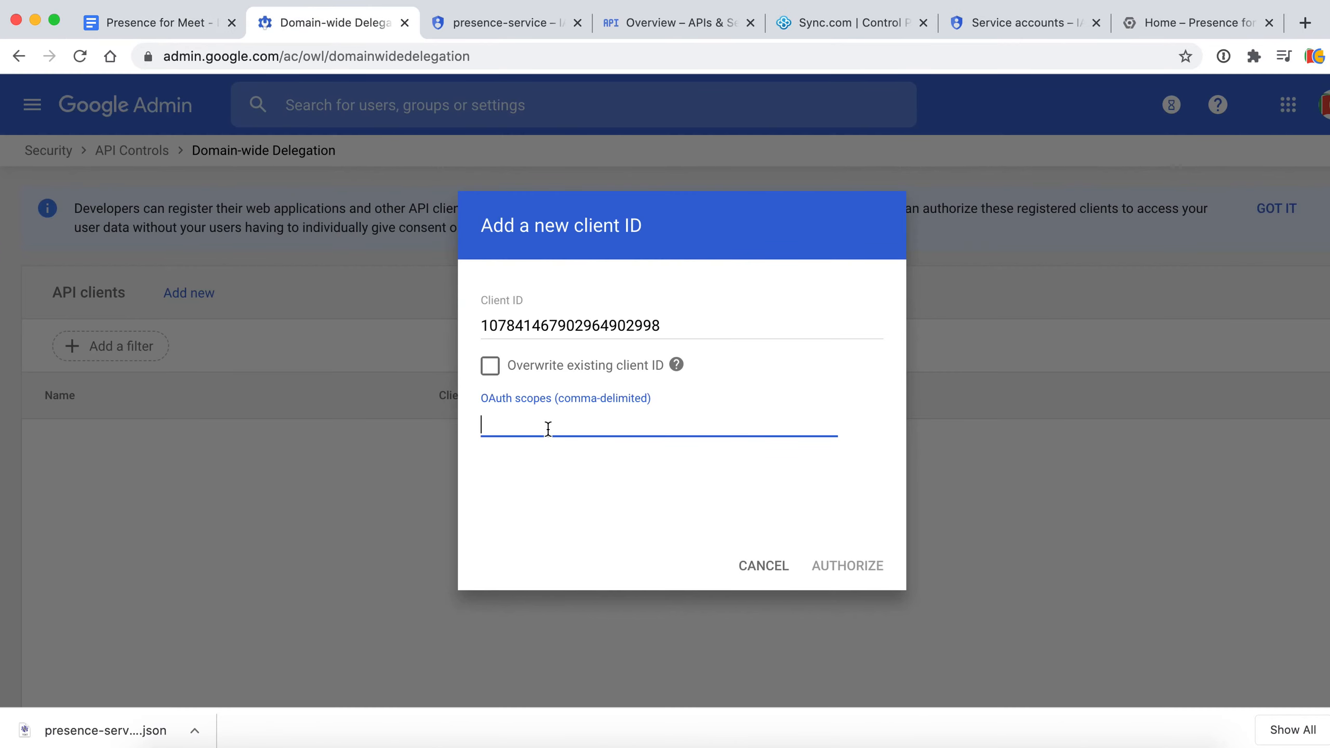
pyautogui.press('super+v')
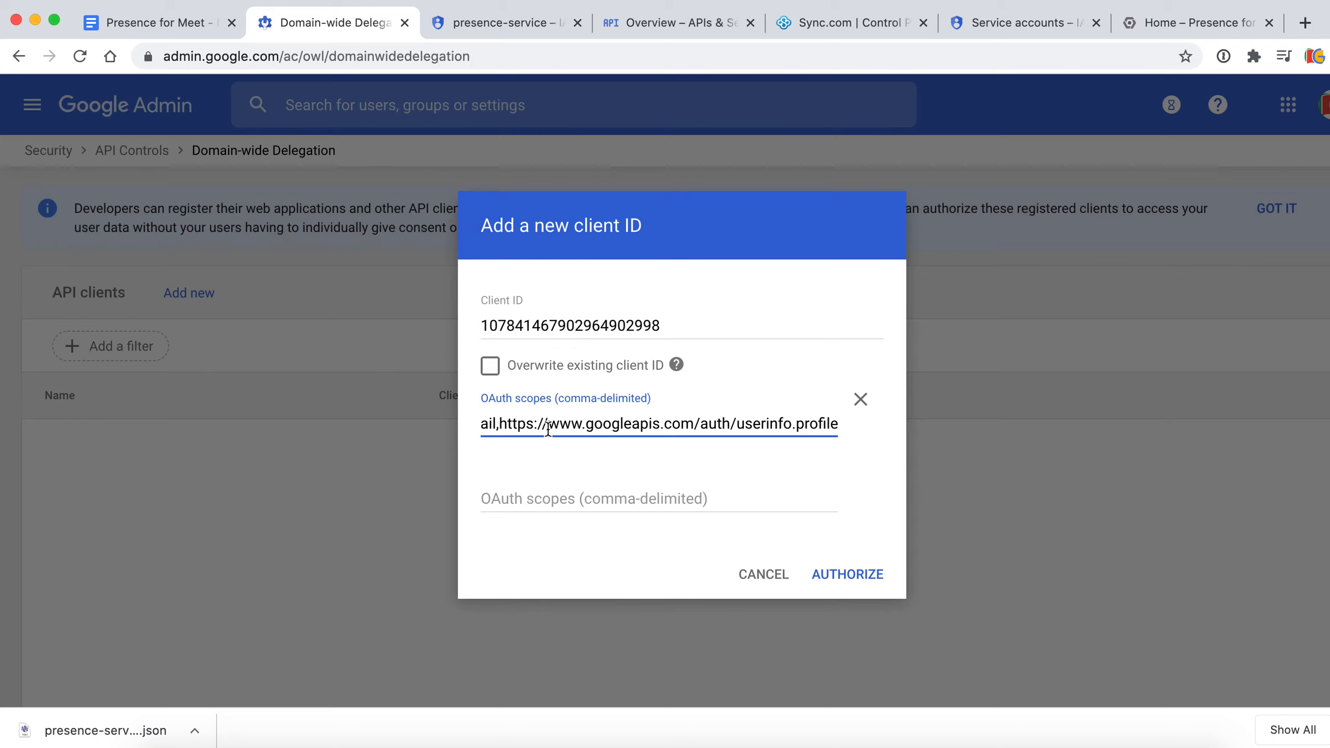
pyautogui.click(860, 582)
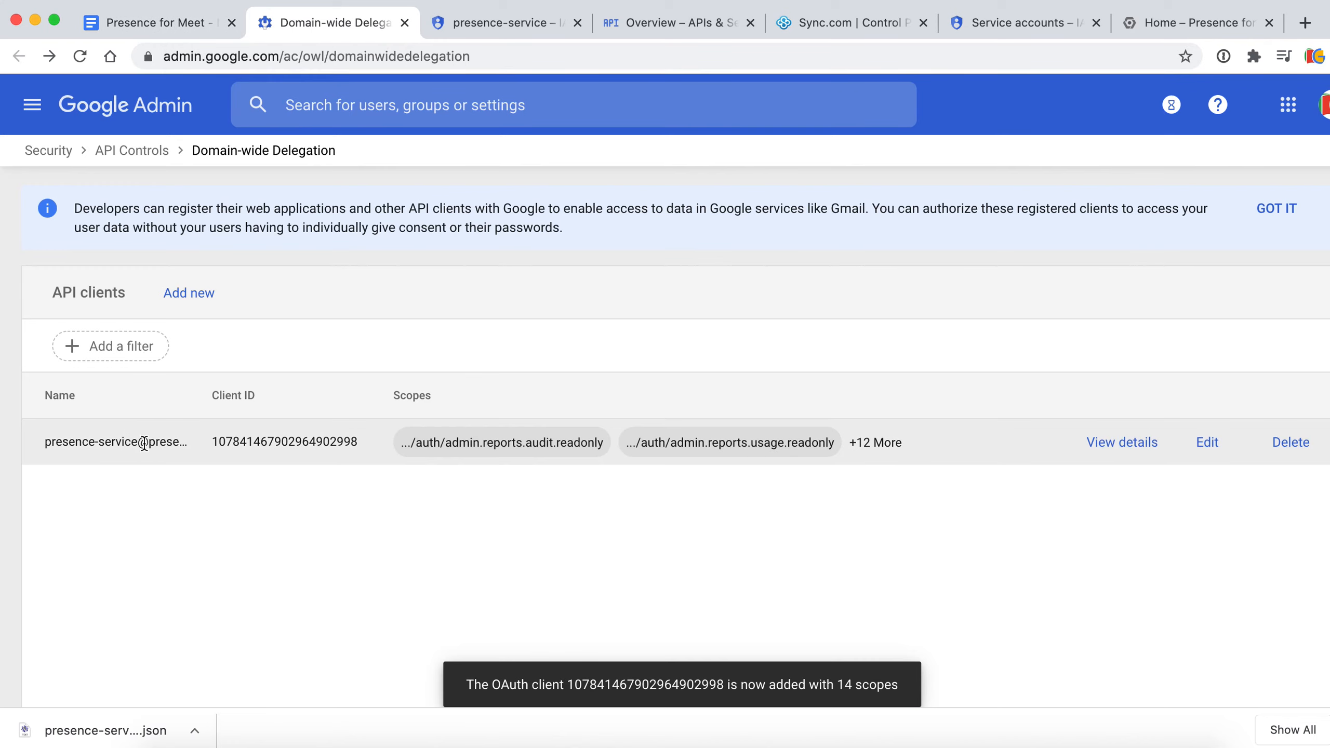
# Step: View the new API client's details to check its Client ID and scopes, then close them
pyautogui.click(1122, 442)
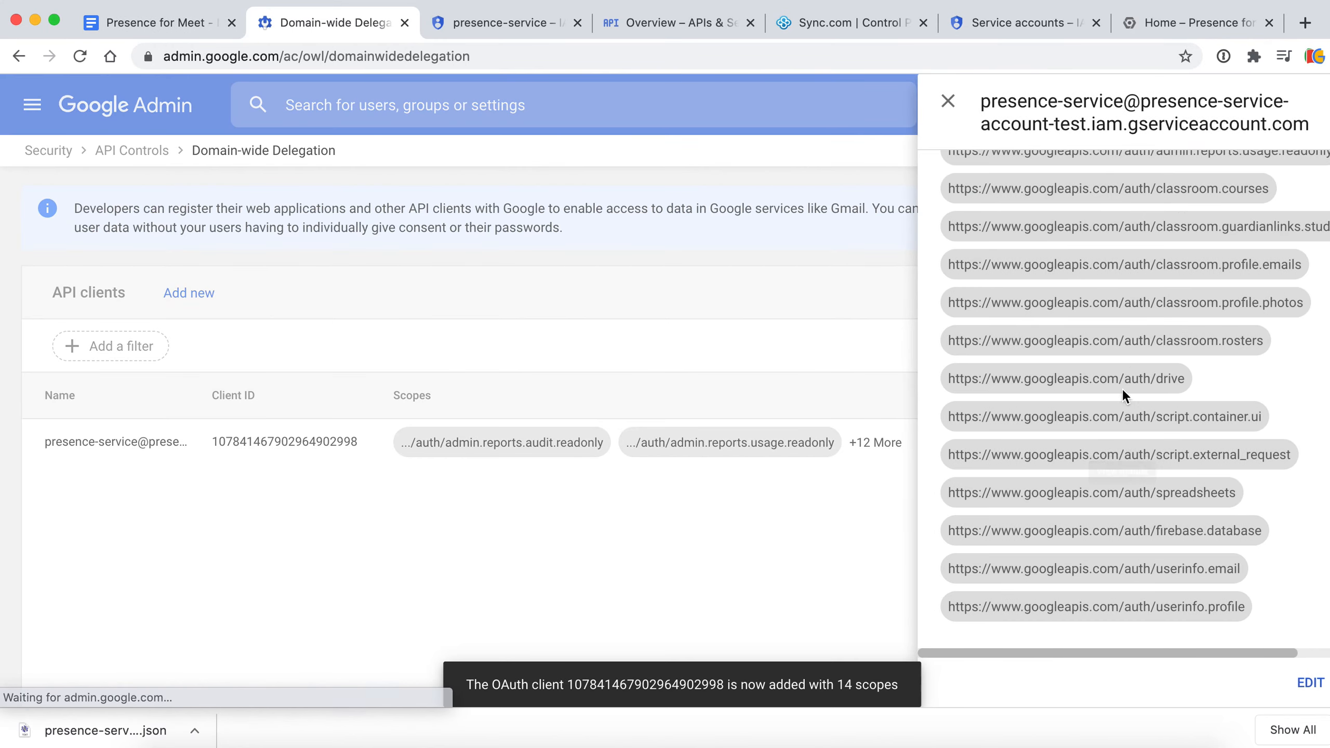
pyautogui.scroll(4, 1117, 356)
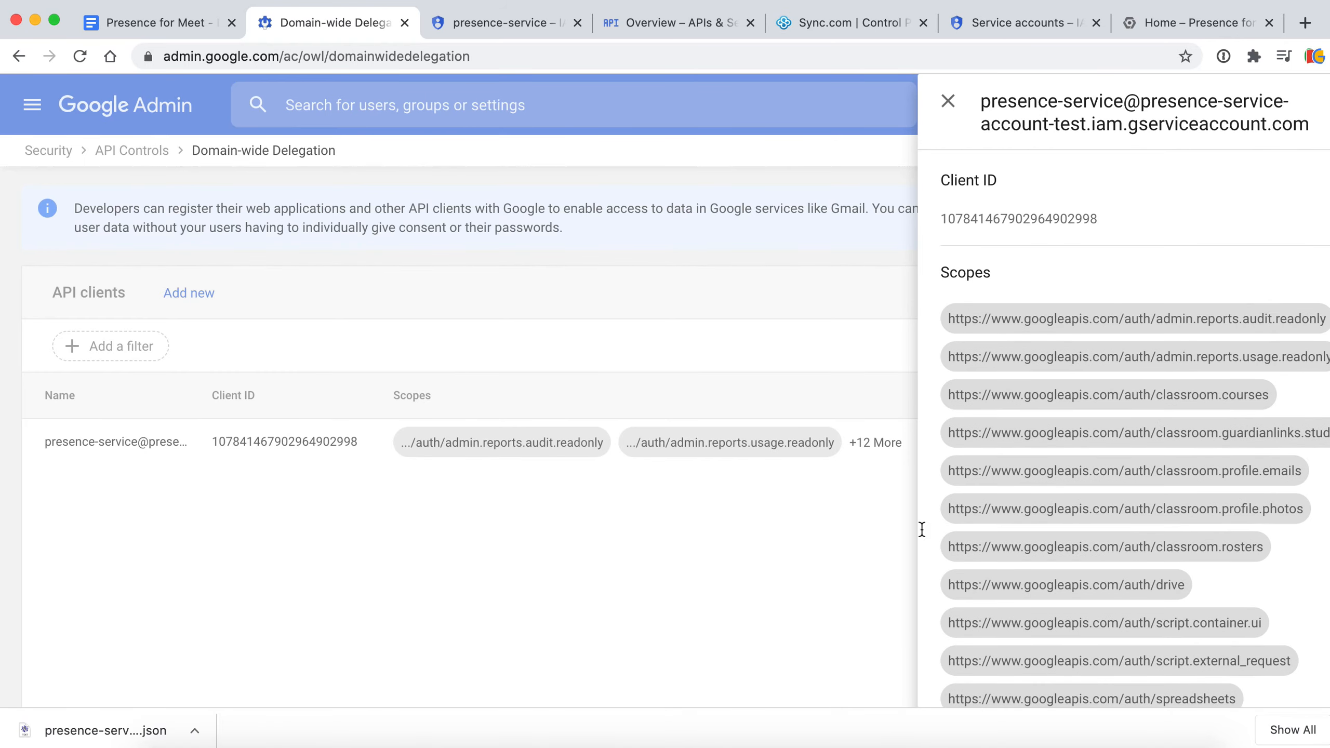
pyautogui.click(679, 605)
# Step: Review the expected result in step 19 of the install guide and the Completion of setup instructions
pyautogui.click(196, 27)
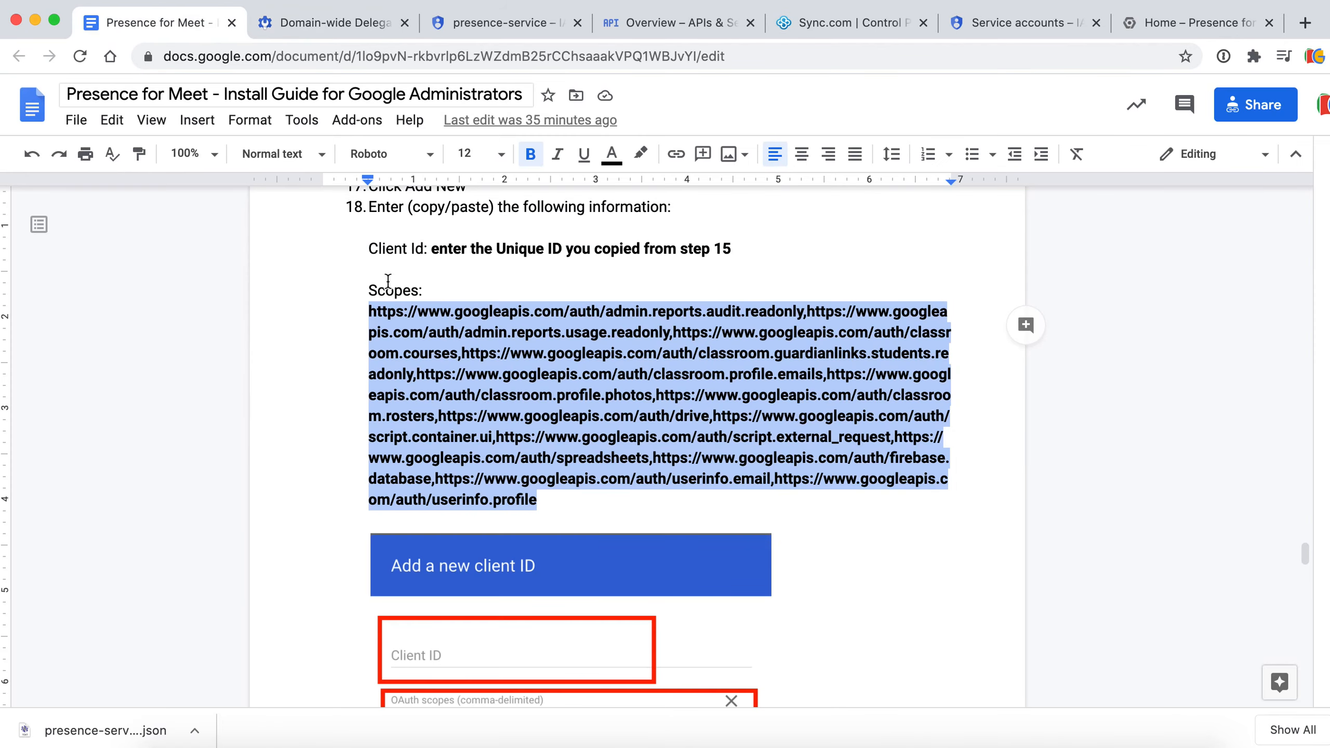
pyautogui.scroll(-15, 572, 539)
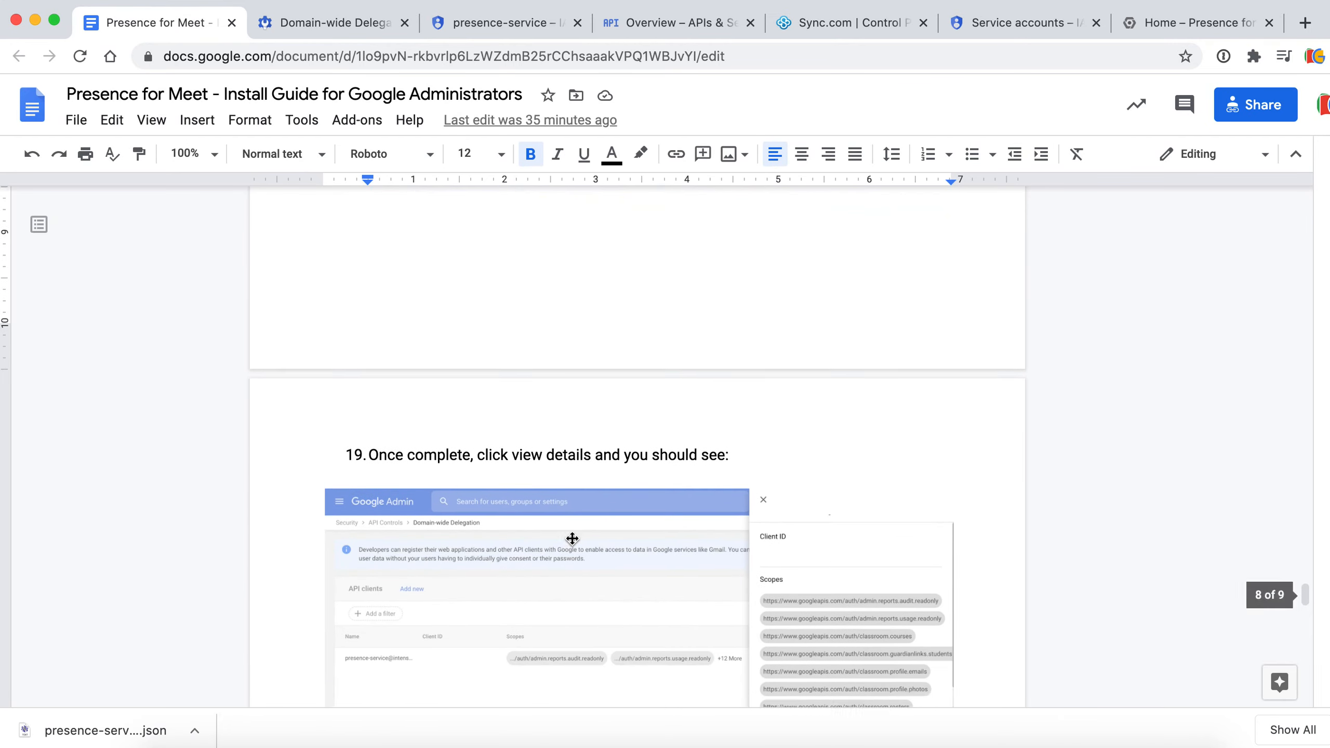
pyautogui.scroll(-6, 572, 539)
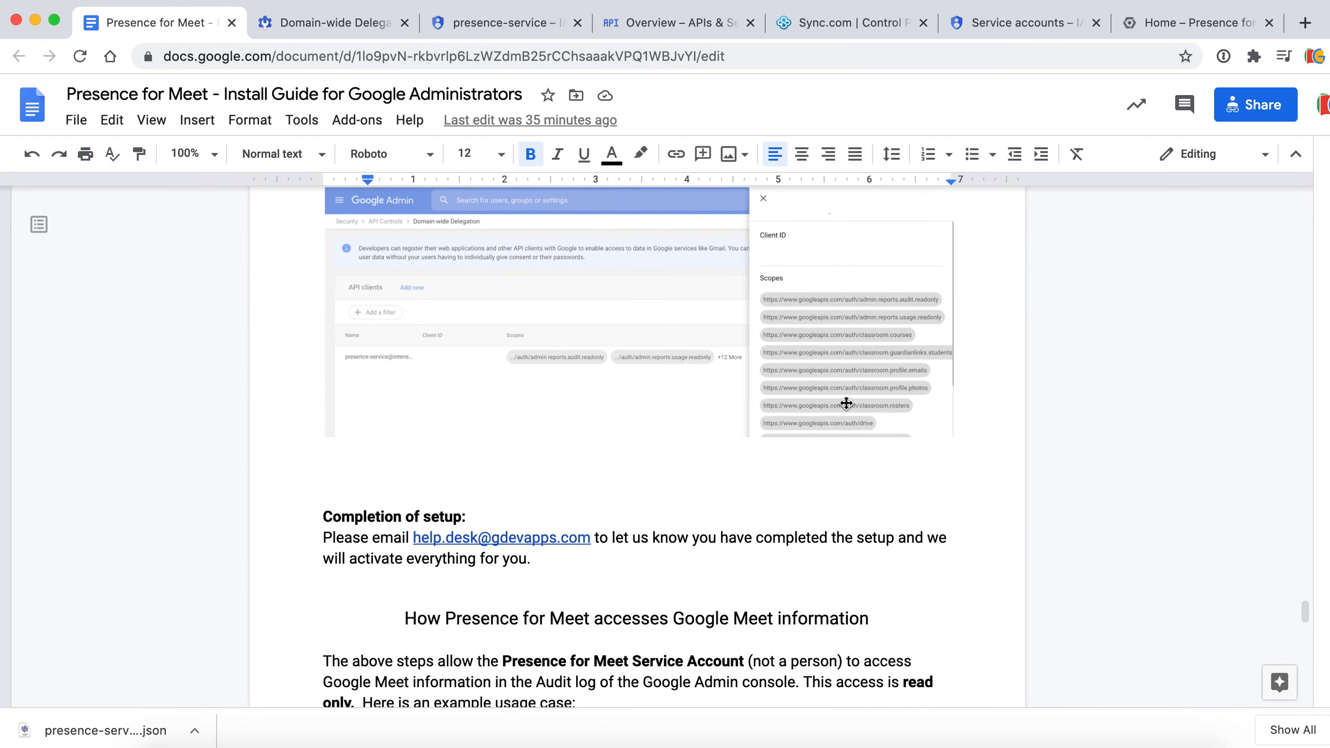
pyautogui.scroll(1, 755, 363)
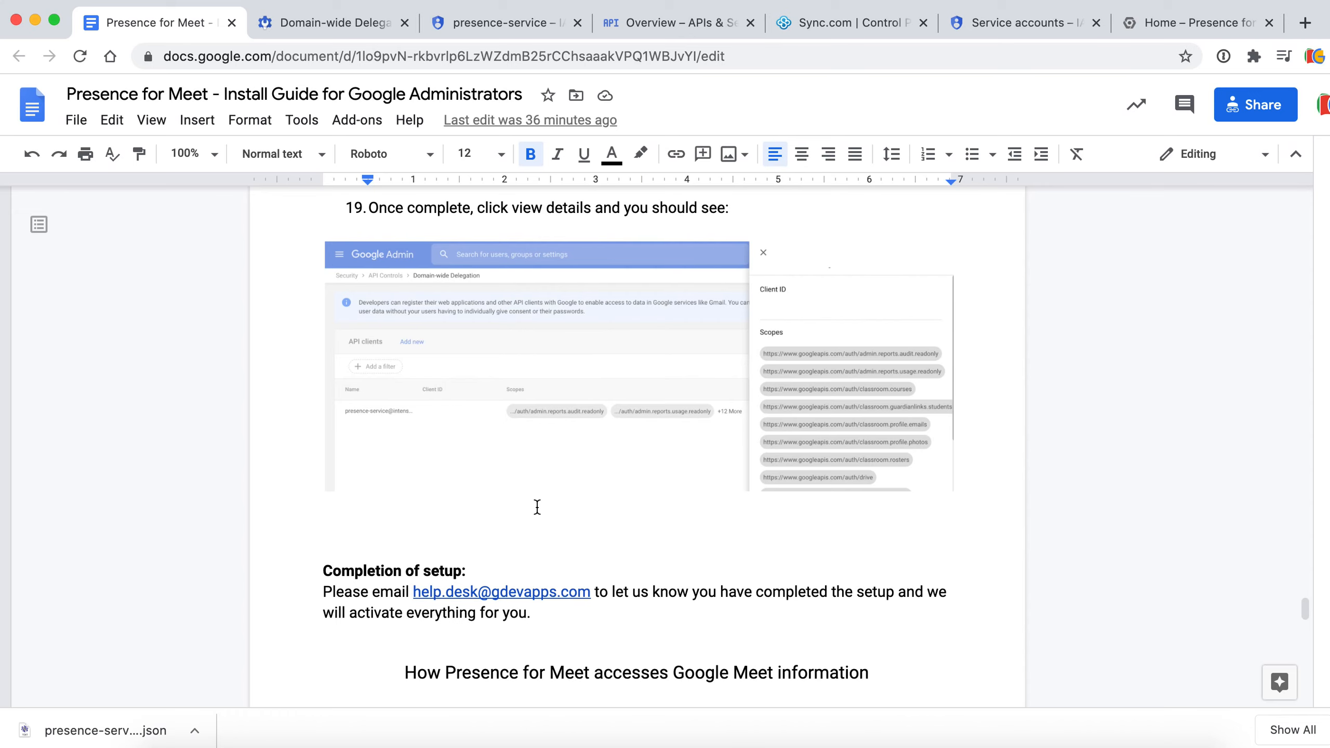
pyautogui.scroll(-3, 537, 505)
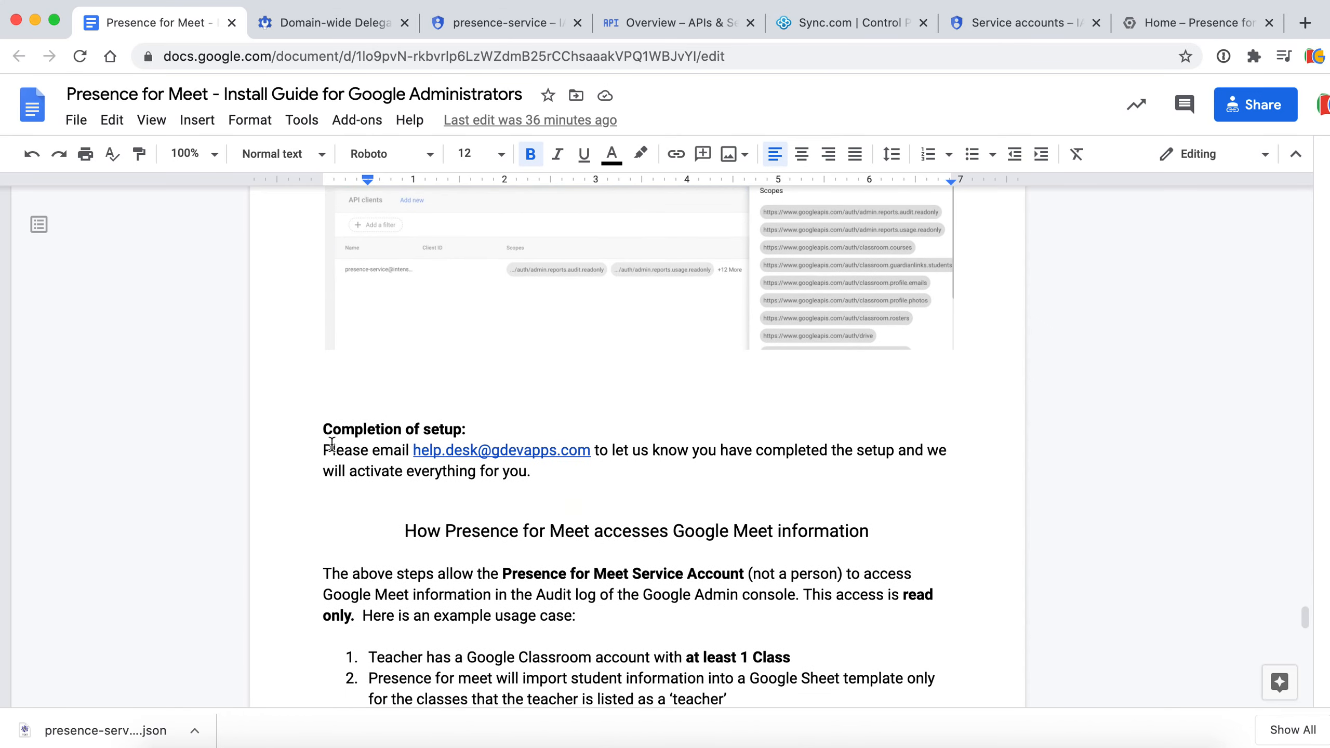